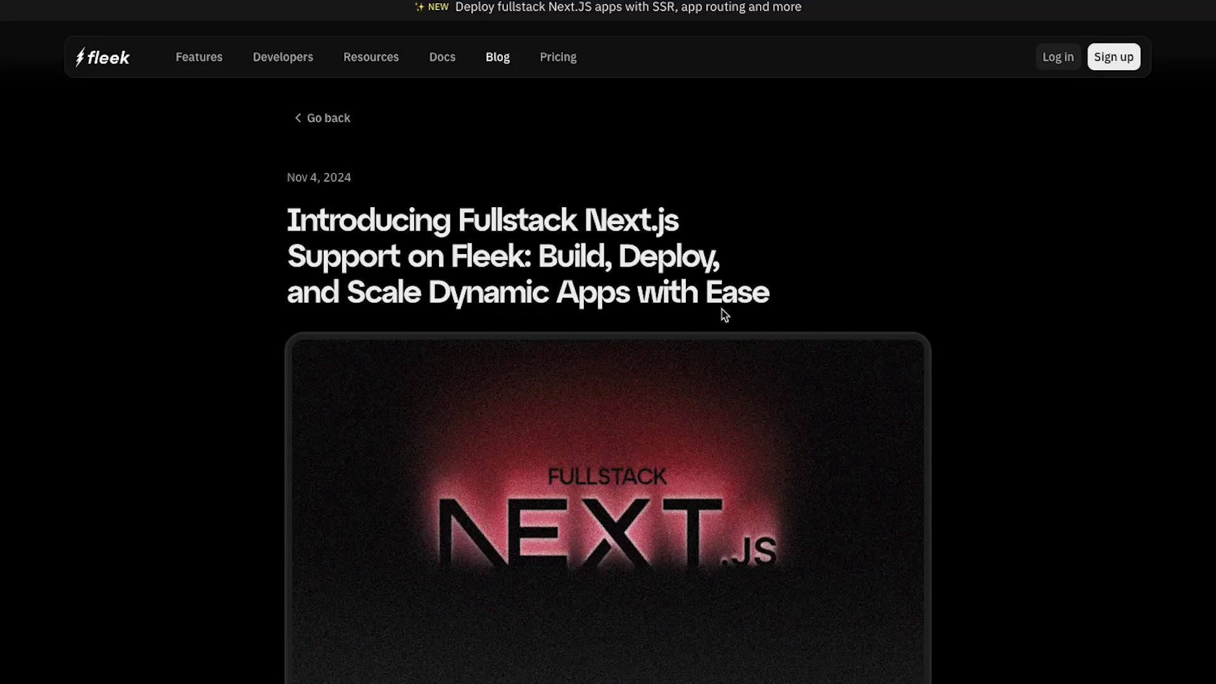
Step: Read the 'Why Next.js on Fleek' and getting-started sections, highlighting passages along the way
scroll(725, 315, "down", 8)
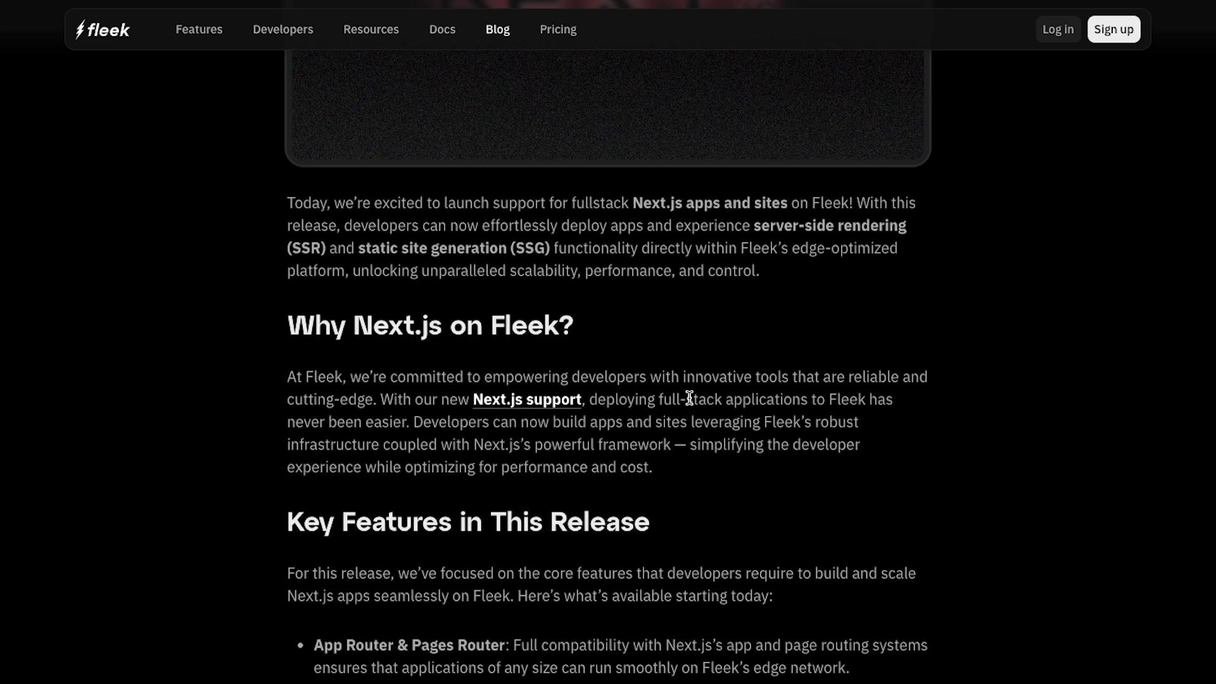
scroll(690, 398, "down", 2)
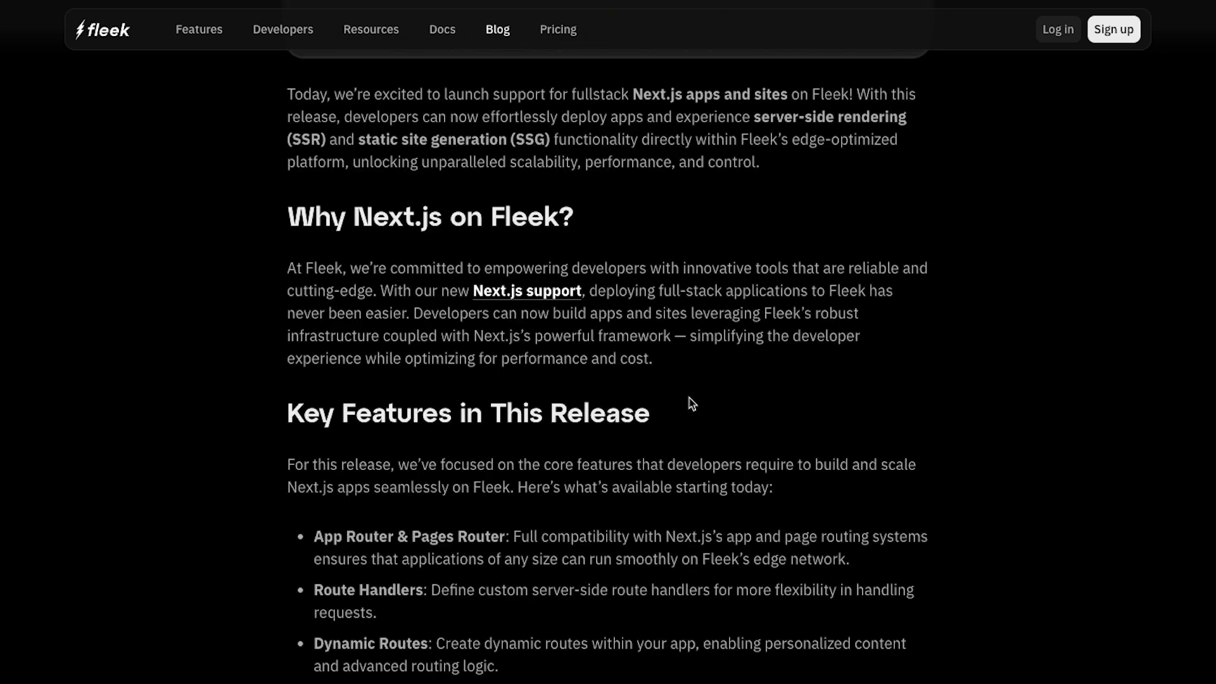
left_click_drag(409, 294, 679, 291)
left_click(659, 316)
left_click_drag(650, 336, 406, 268)
left_click(392, 306)
scroll(390, 305, "down", 5)
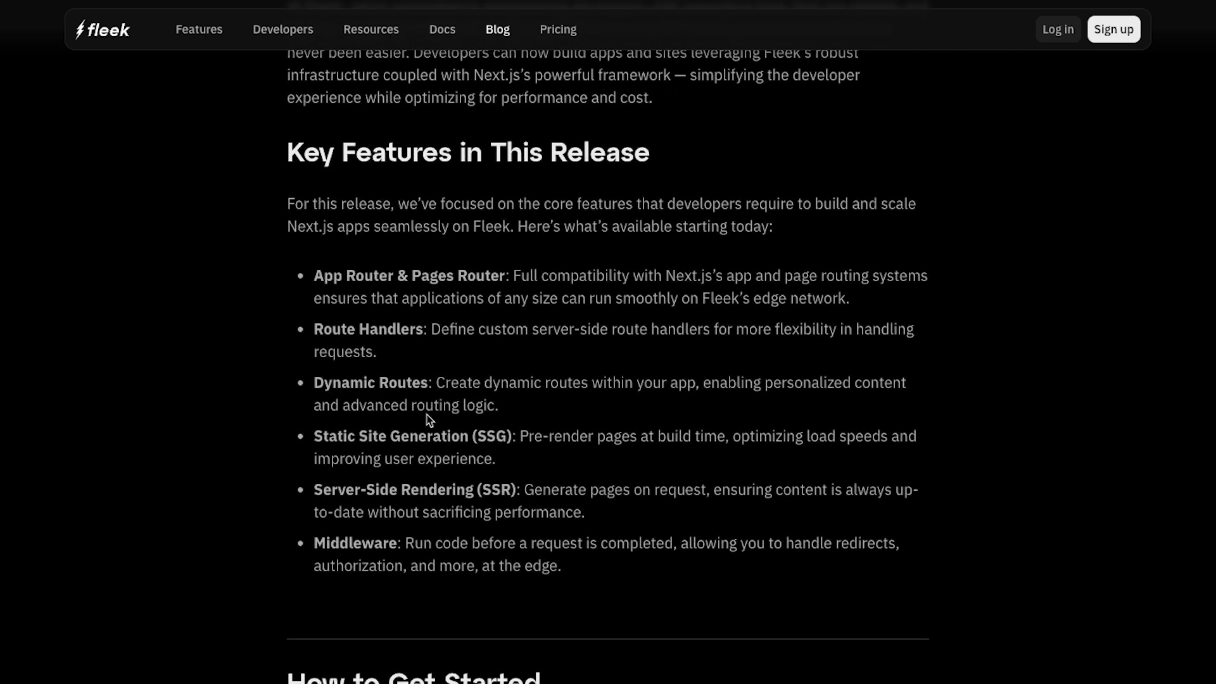
scroll(437, 422, "down", 6)
left_click_drag(478, 360, 556, 386)
left_click(557, 386)
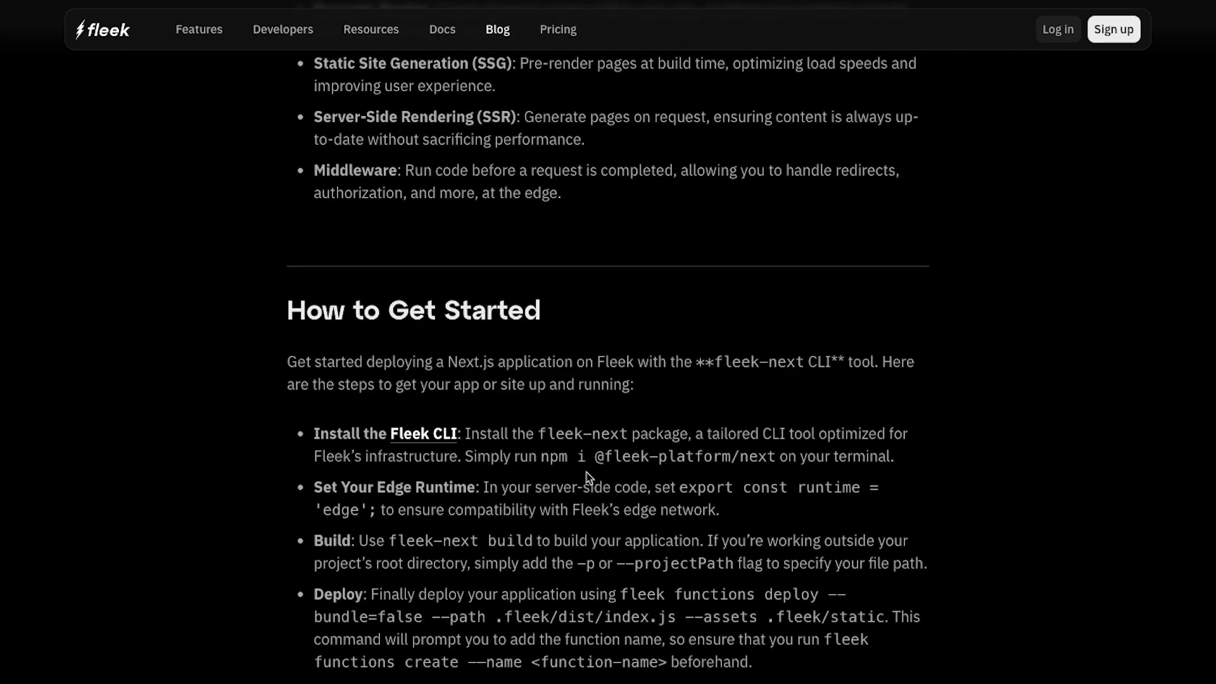
Step: Scroll to the footer and highlight the tagline 'The lightning fast onchain cloud.'
scroll(587, 482, "down", 2)
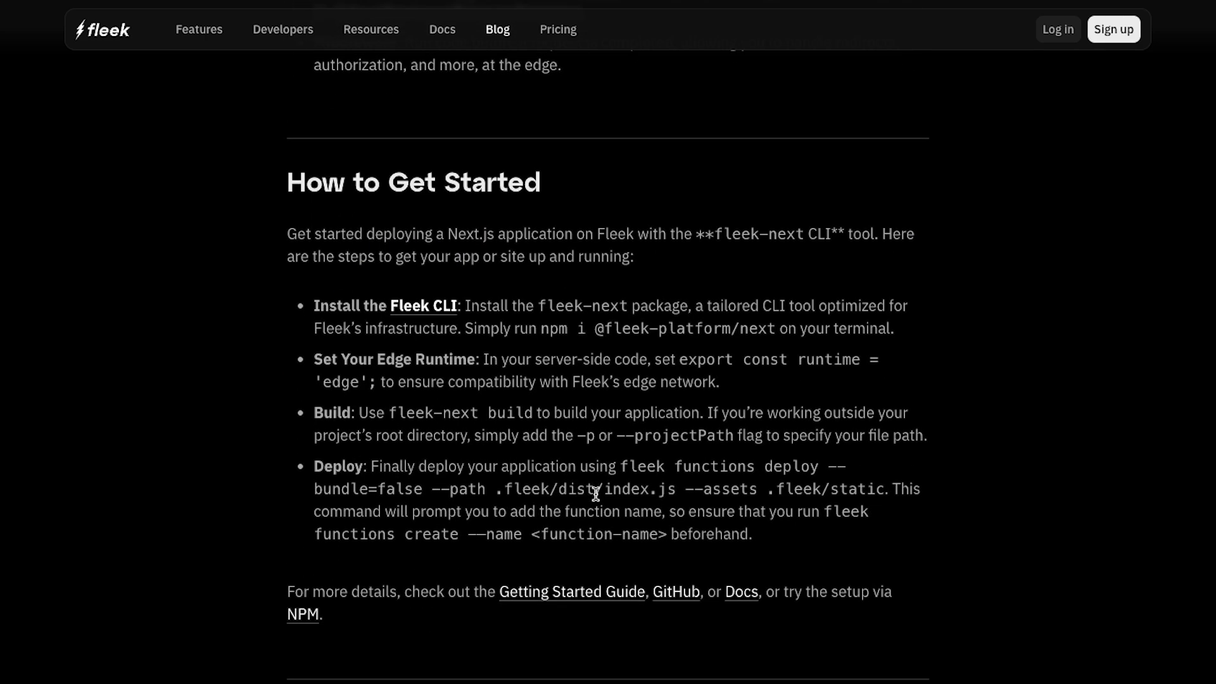
scroll(595, 494, "down", 8)
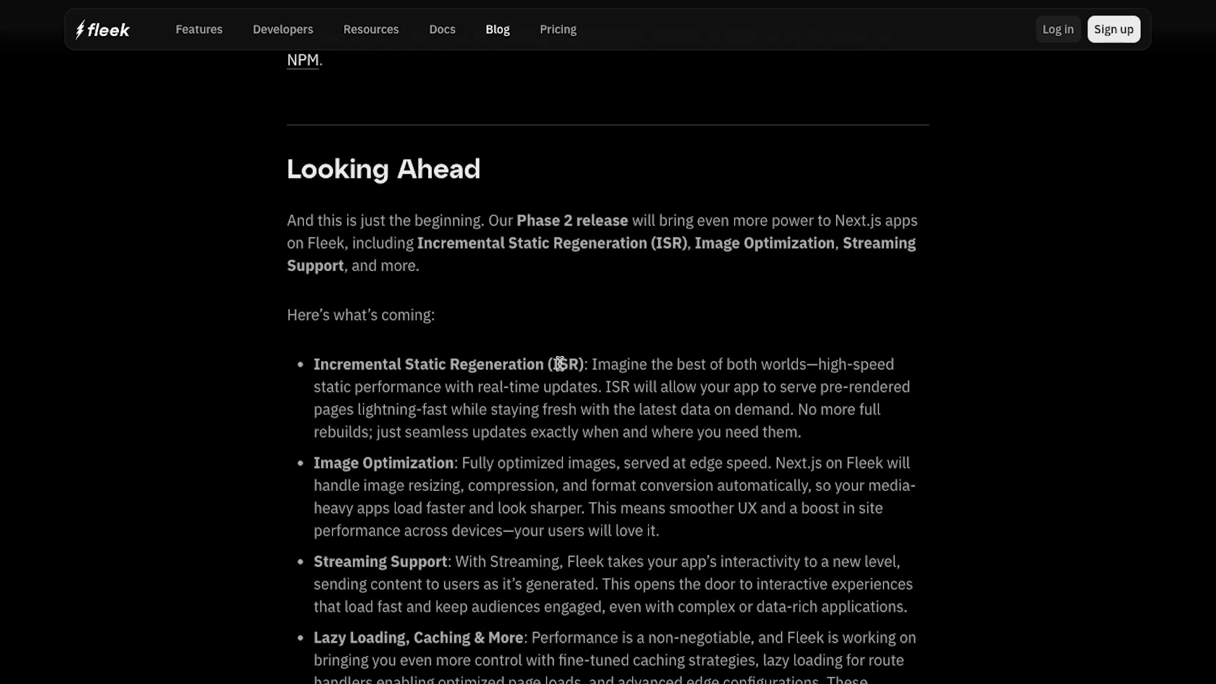
scroll(560, 363, "down", 4)
scroll(522, 219, "down", 3)
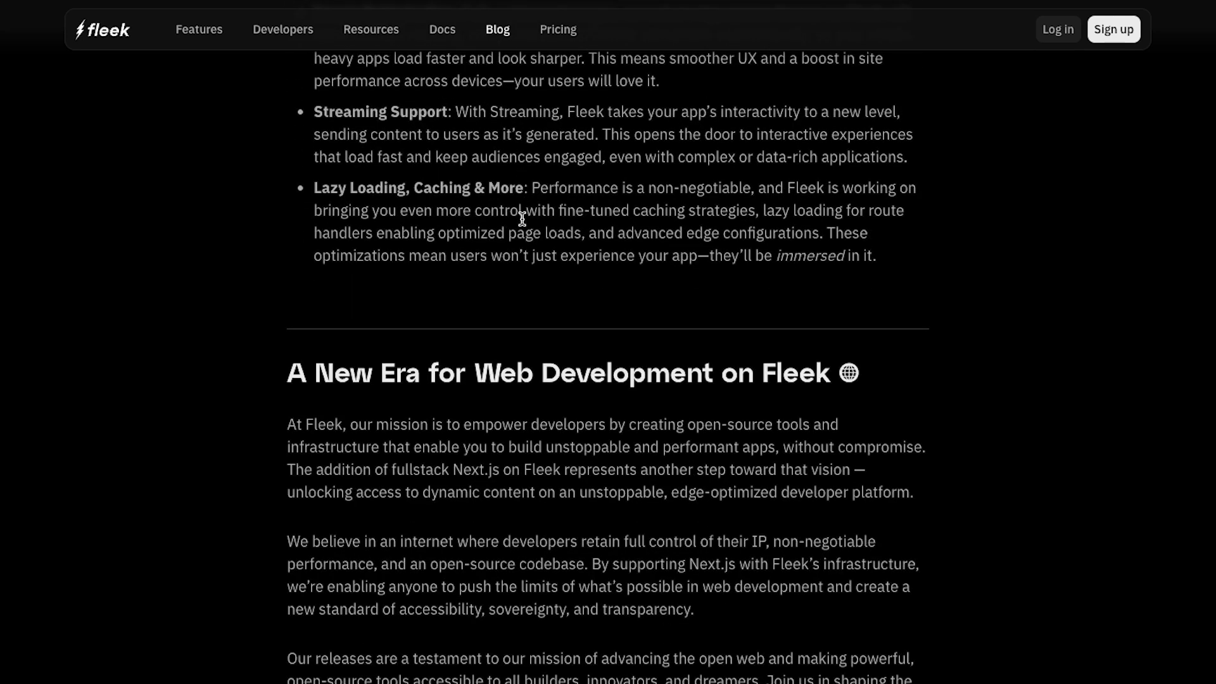
scroll(522, 220, "down", 4)
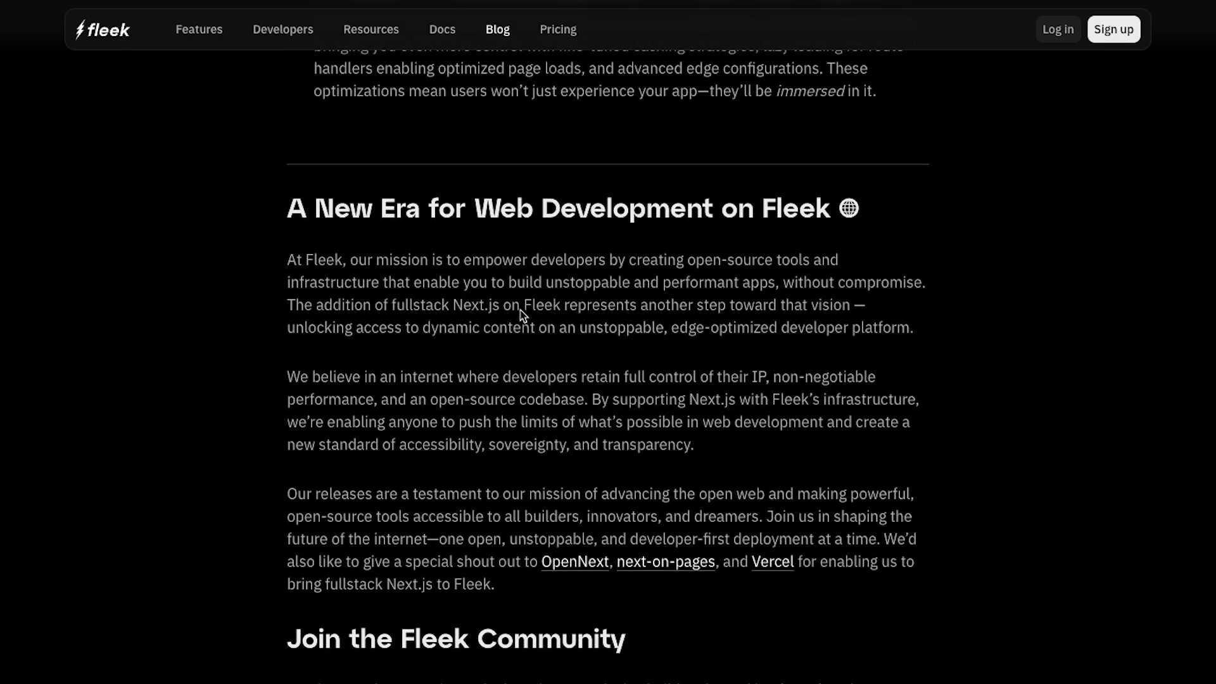
scroll(521, 310, "down", 2)
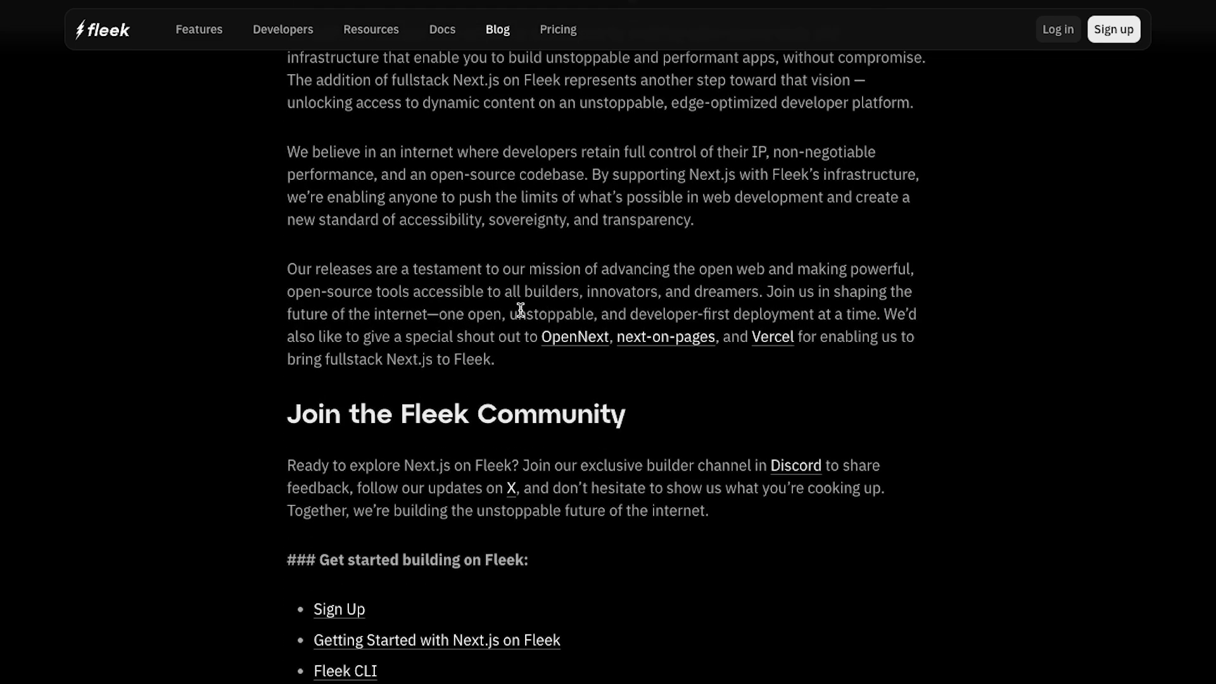
scroll(520, 310, "down", 3)
scroll(481, 468, "down", 7)
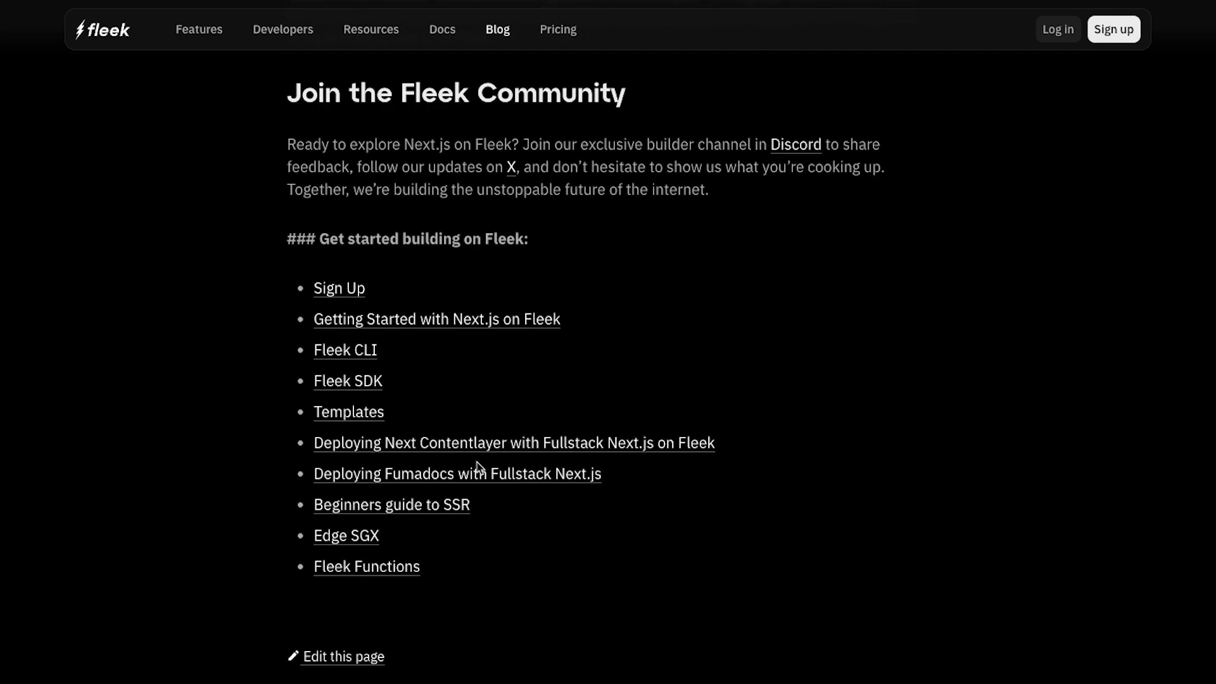
left_click_drag(182, 633, 371, 629)
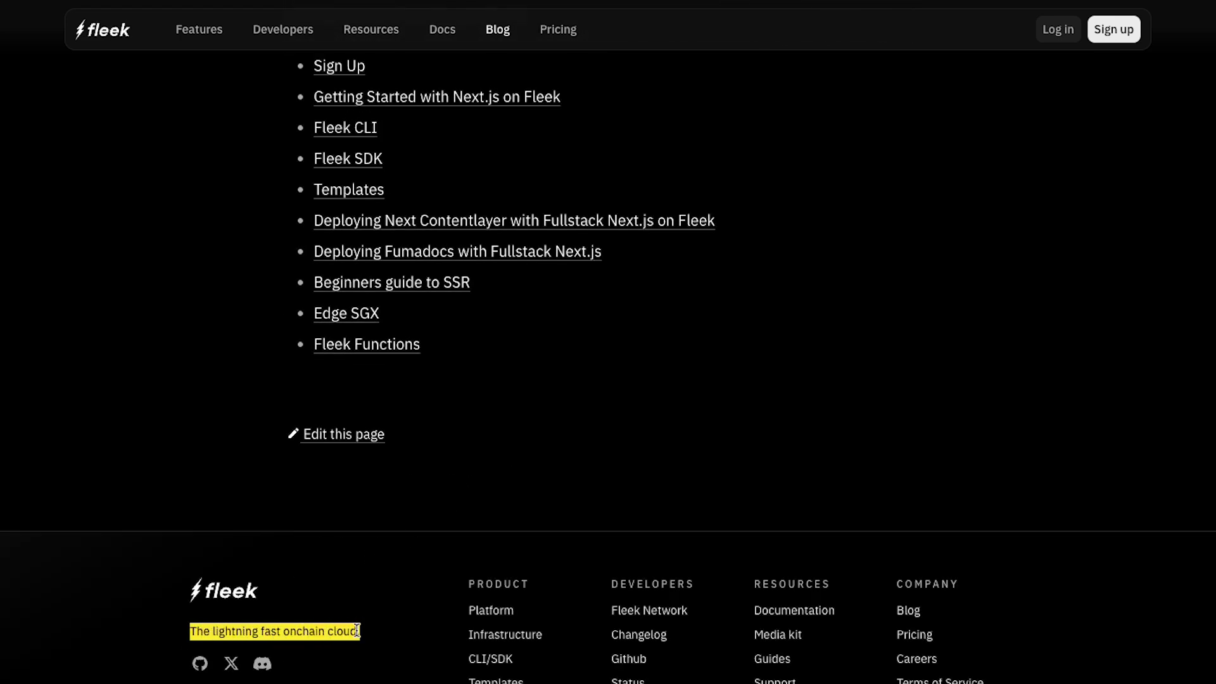
left_click(356, 630)
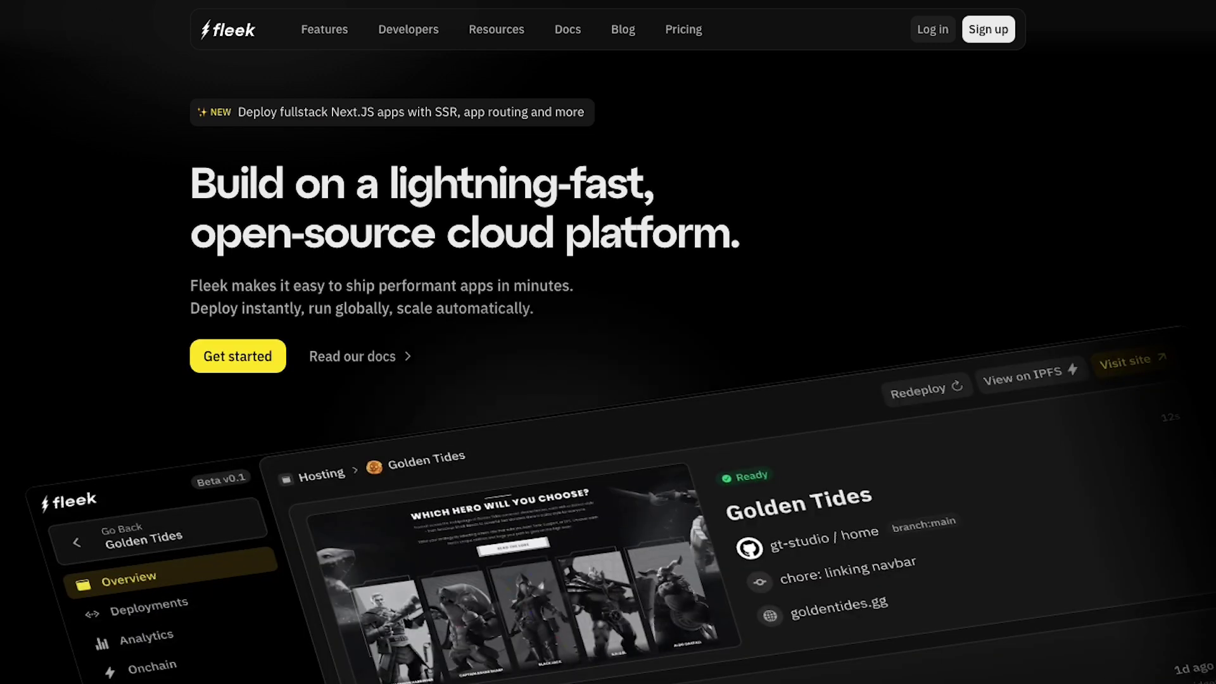
Step: Load fleek.network in the new tab
type("fleek.network")
key("Return")
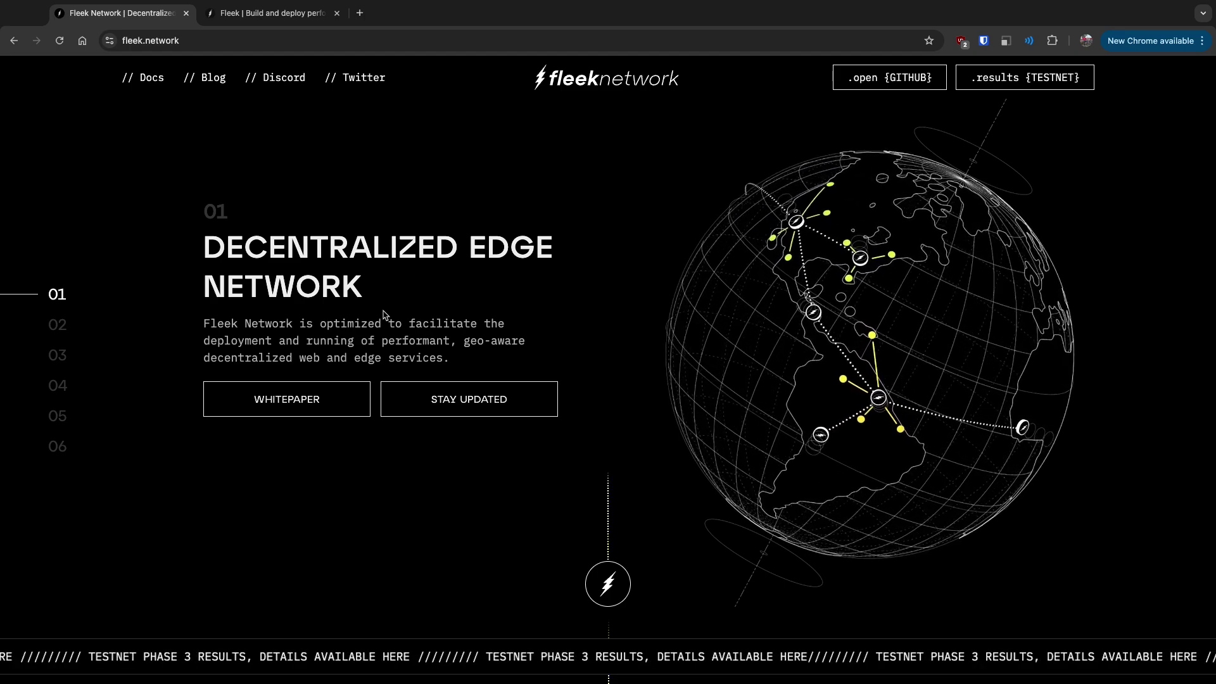
scroll(384, 315, "down", 3)
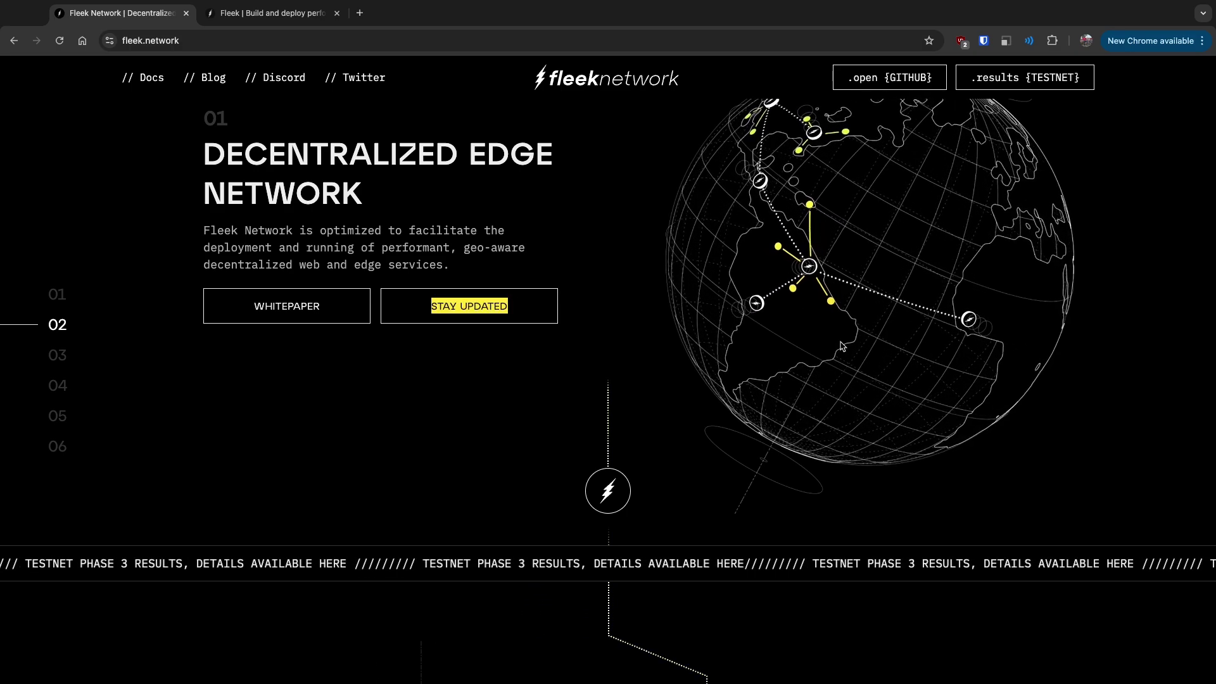
scroll(843, 345, "down", 5)
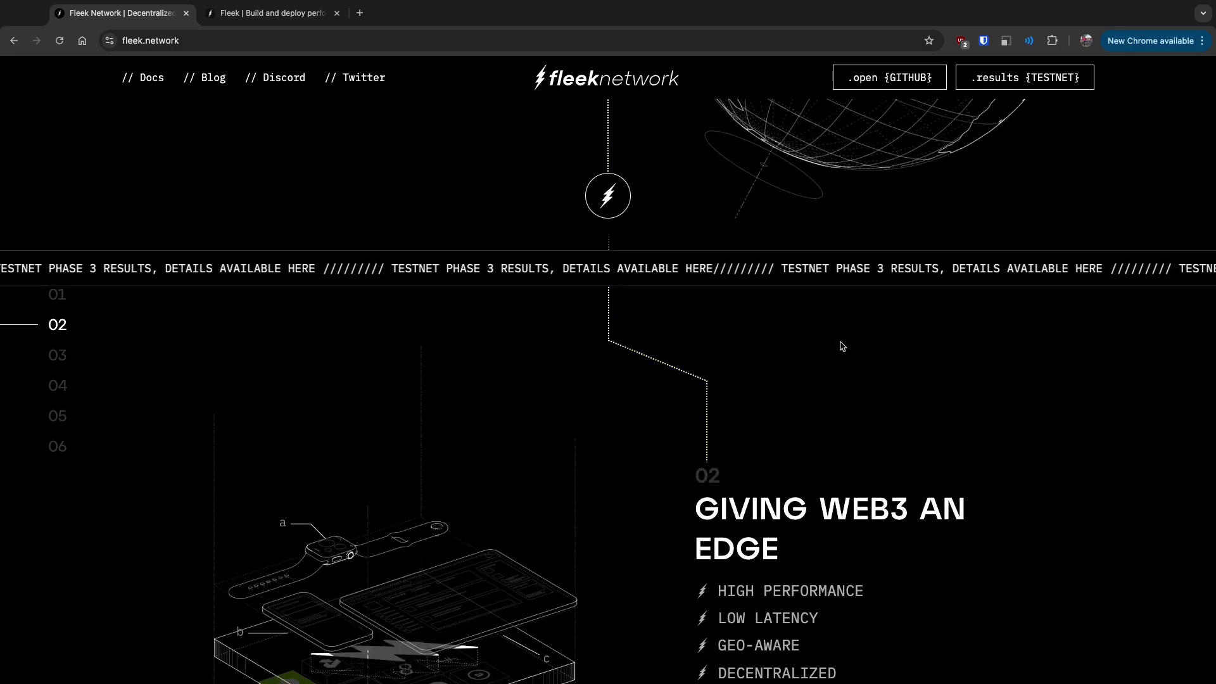
scroll(823, 342, "down", 3)
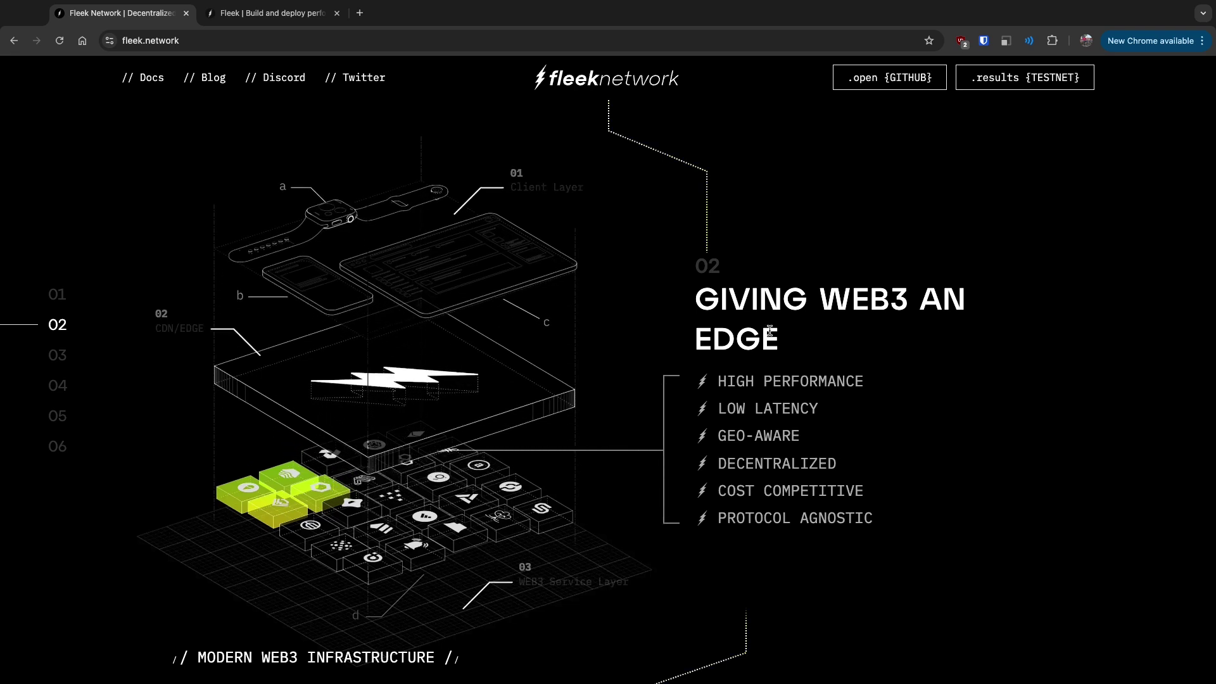
scroll(770, 334, "down", 3)
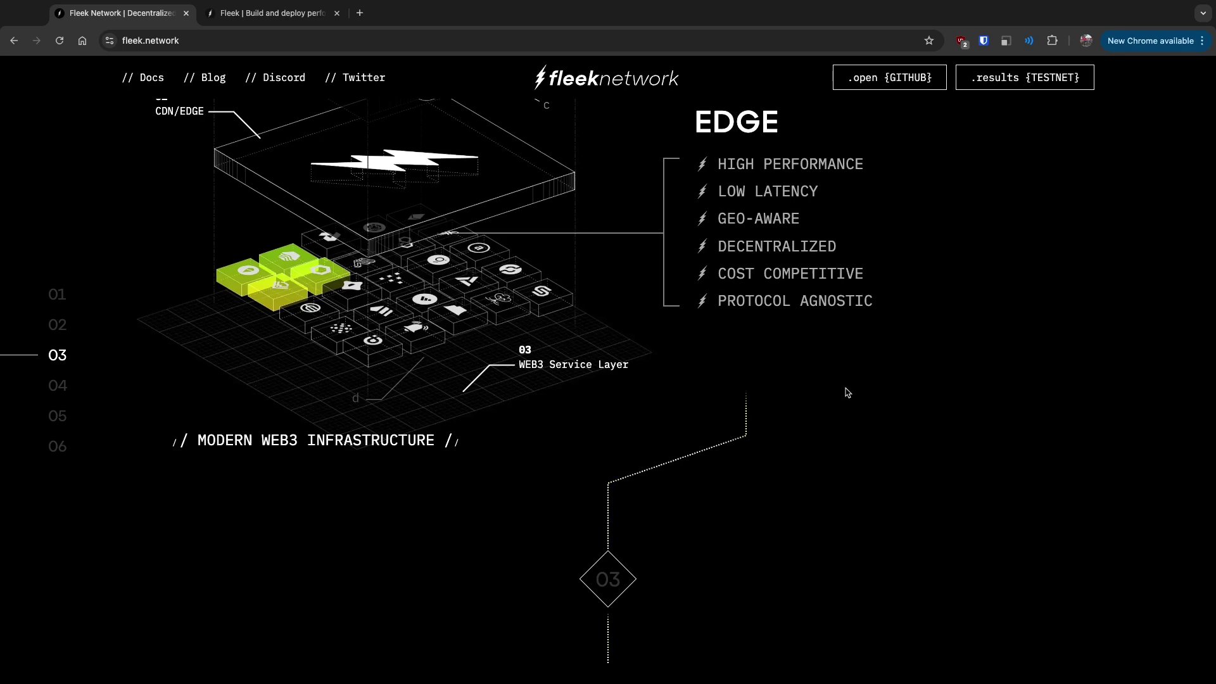
scroll(732, 393, "up", 5)
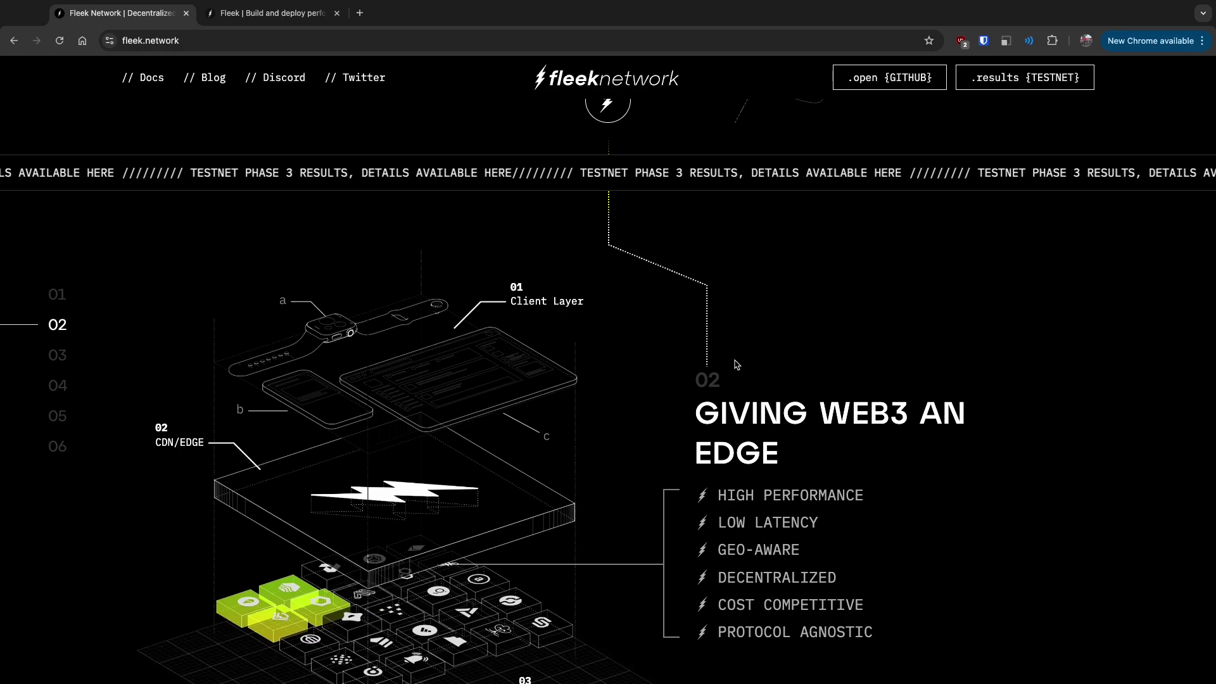
scroll(294, 411, "up", 7)
Step: Open whitepaper.pdf, skim to its table of contents, then return to the Fleek Network homepage tab
left_click(294, 411)
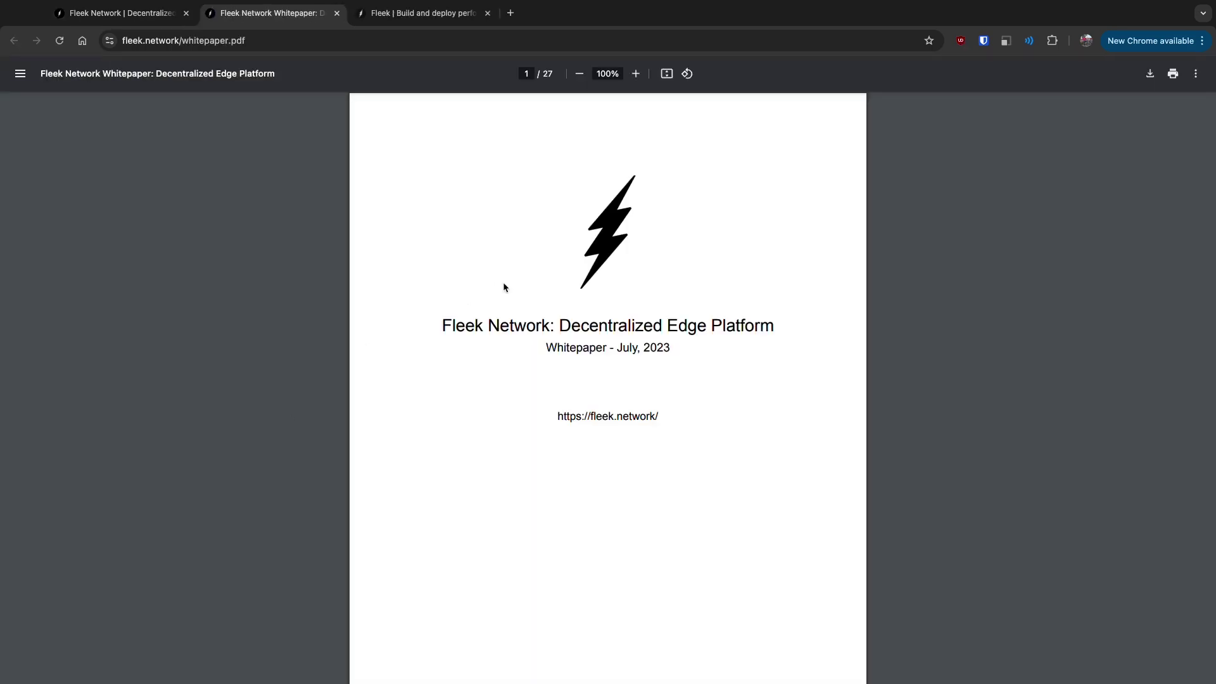
left_click(120, 13)
left_click(266, 12)
scroll(510, 311, "down", 9)
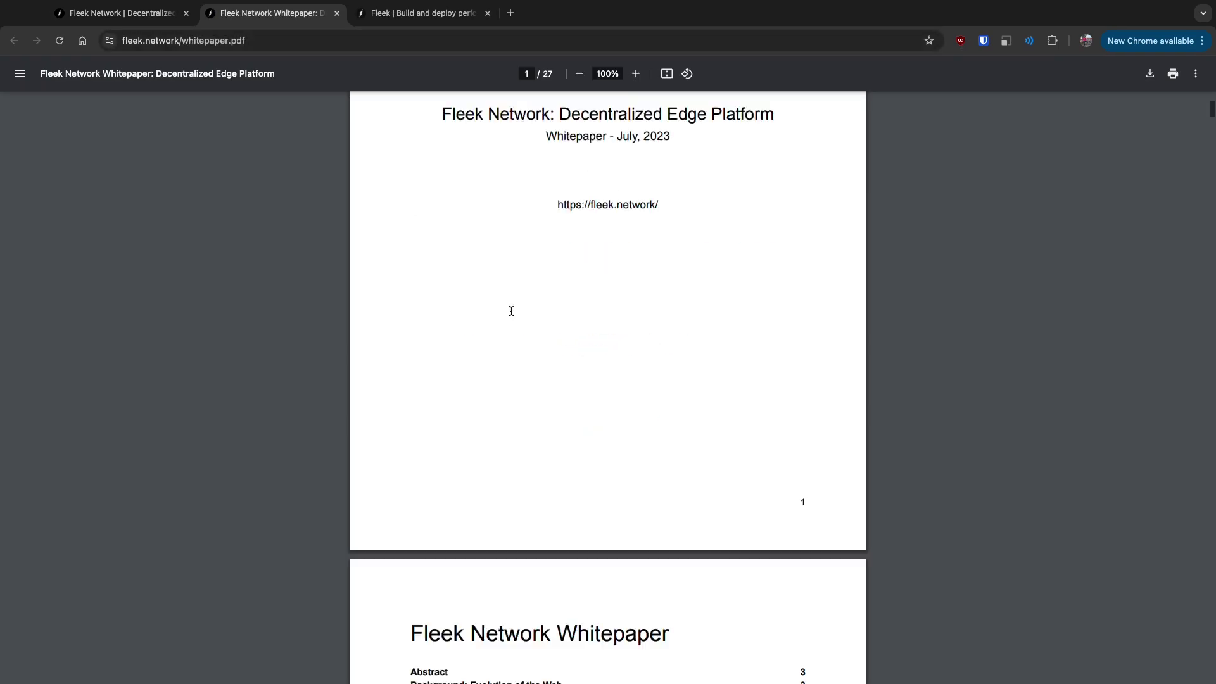
scroll(510, 312, "down", 8)
scroll(512, 320, "up", 7)
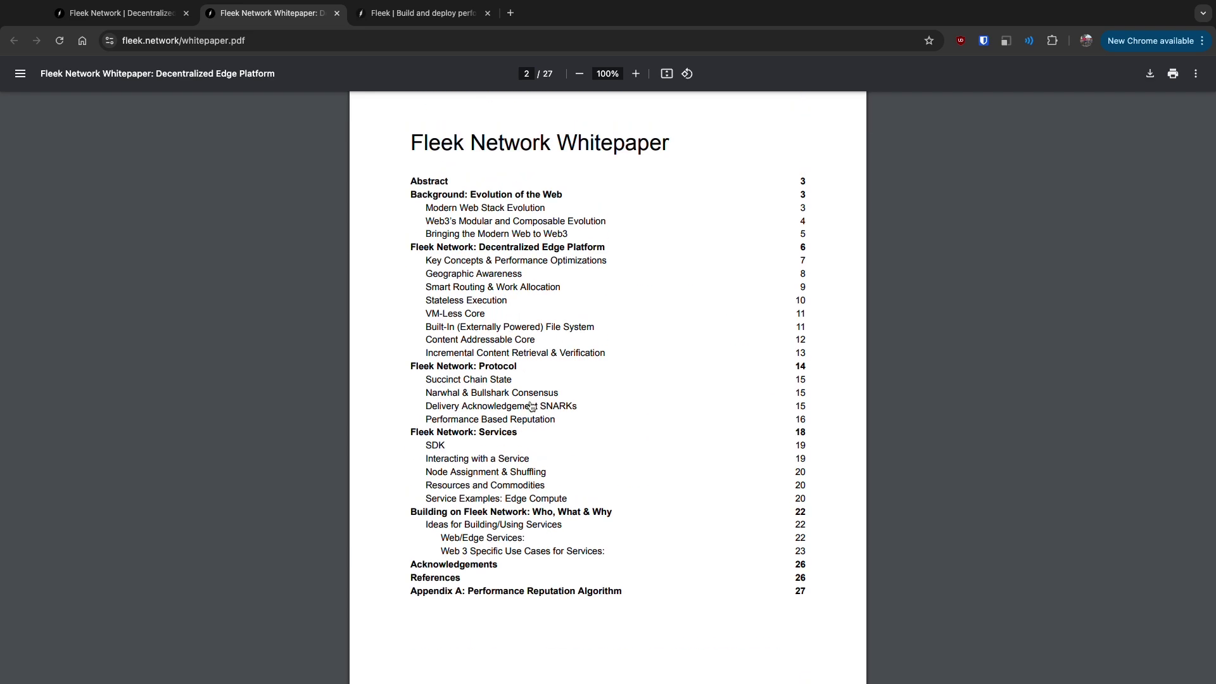
key("super+1")
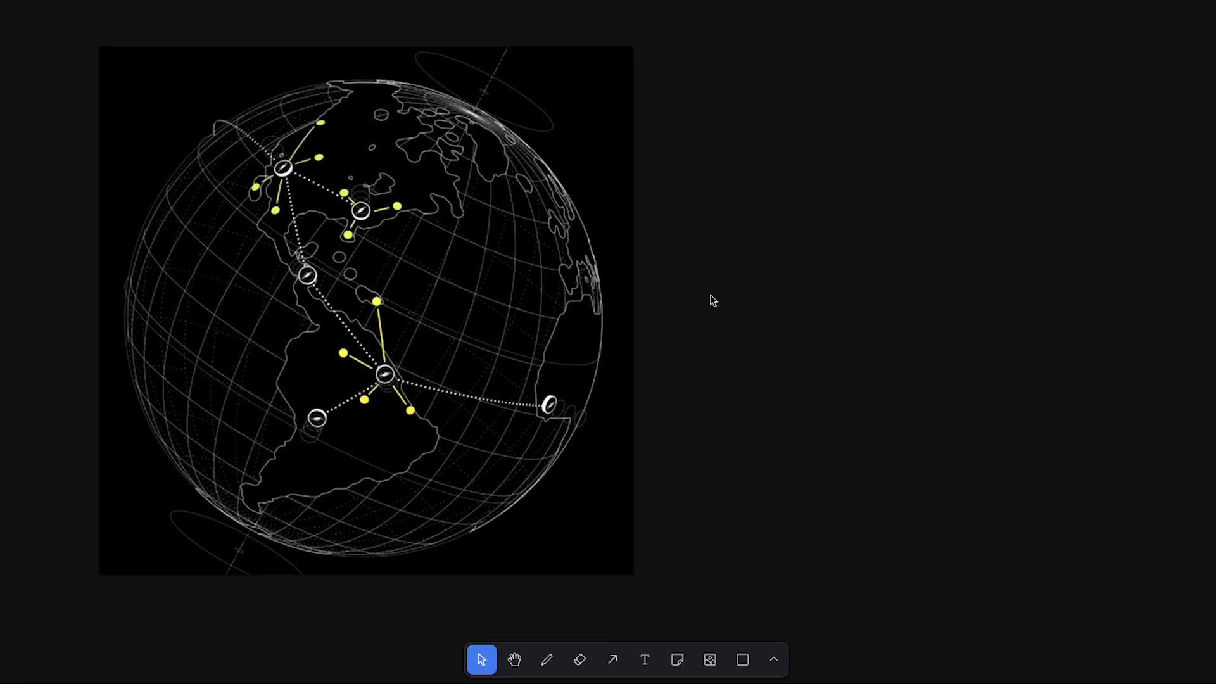
Step: Place small square markers on the globe's top, east and lower-left nodes
scroll(753, 226, "down", 3)
scroll(753, 226, "up", 3)
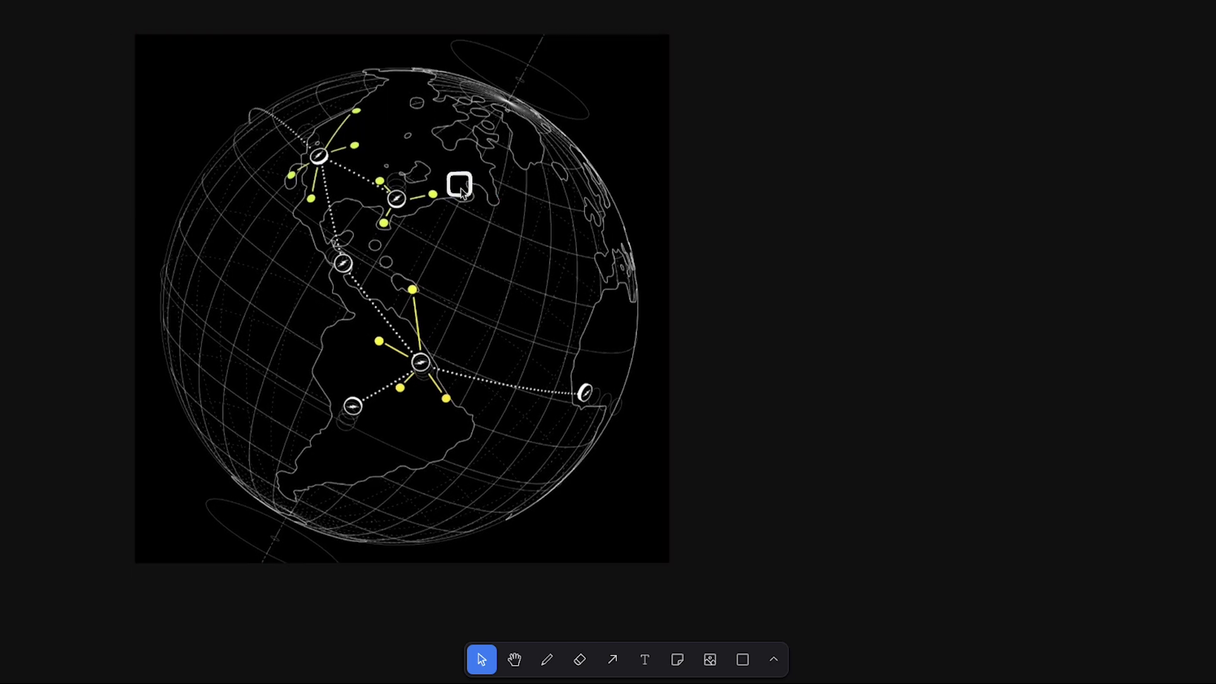
scroll(460, 184, "down", 2)
scroll(460, 184, "right", 3)
scroll(371, 121, "up", 2)
scroll(371, 121, "left", 3)
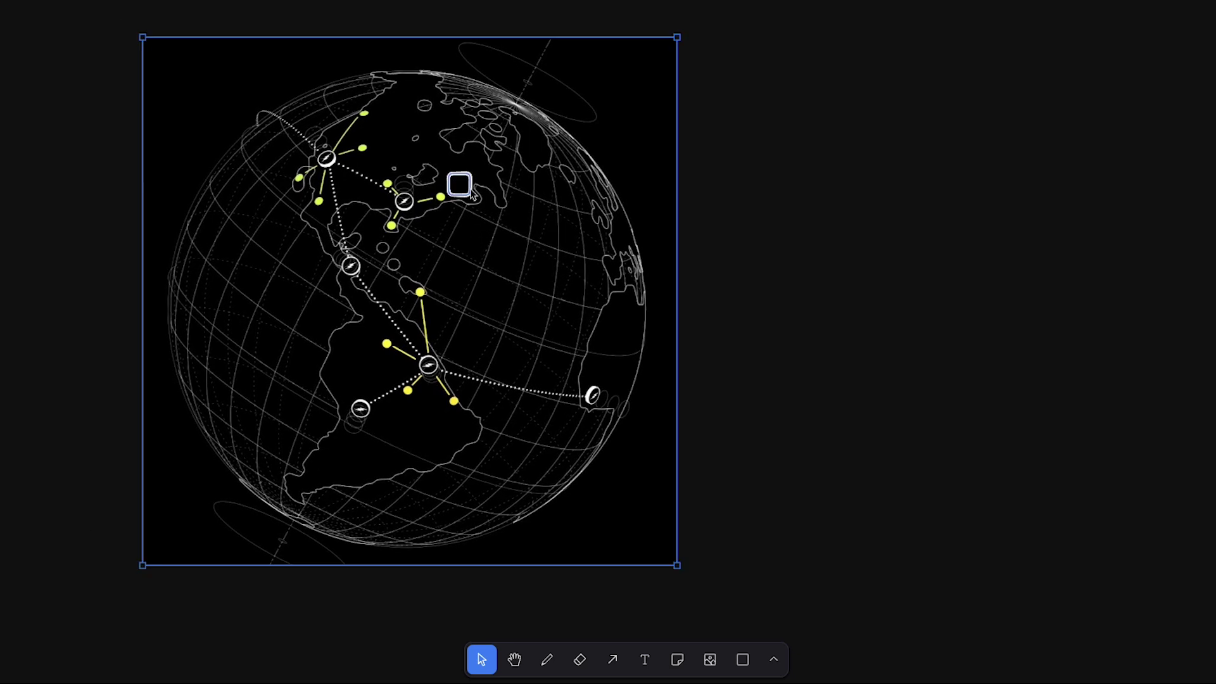
left_click_drag(398, 139, 377, 114)
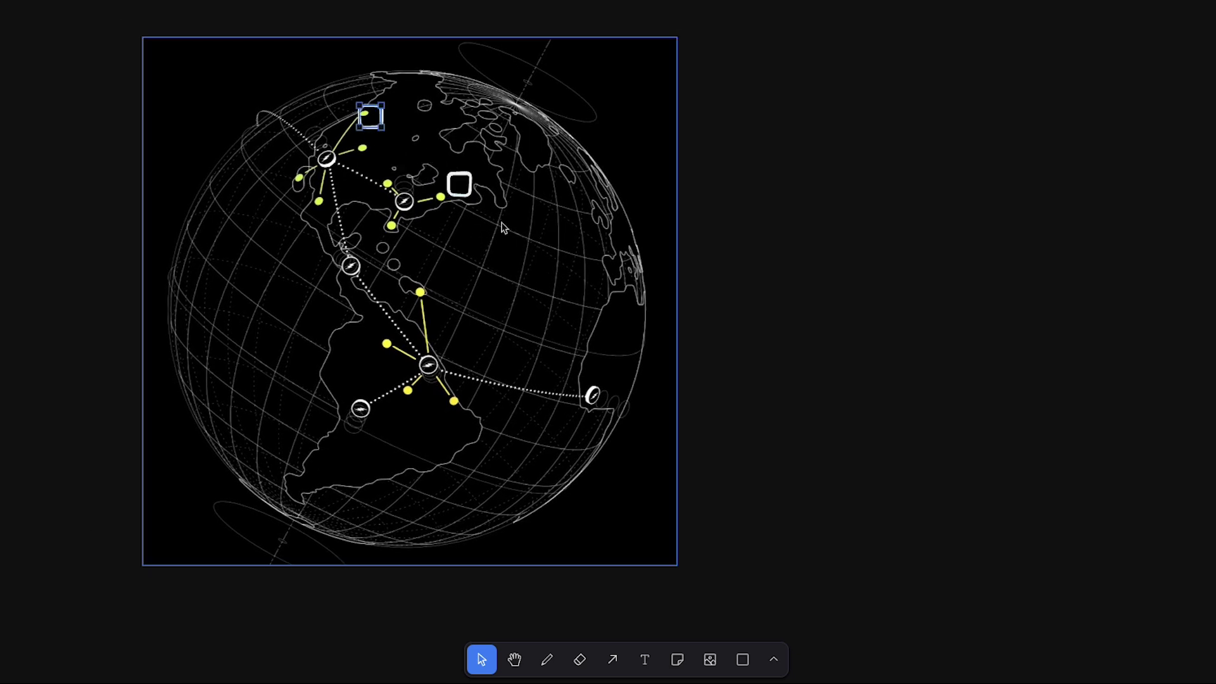
left_click(460, 183)
left_click_drag(459, 184, 610, 348)
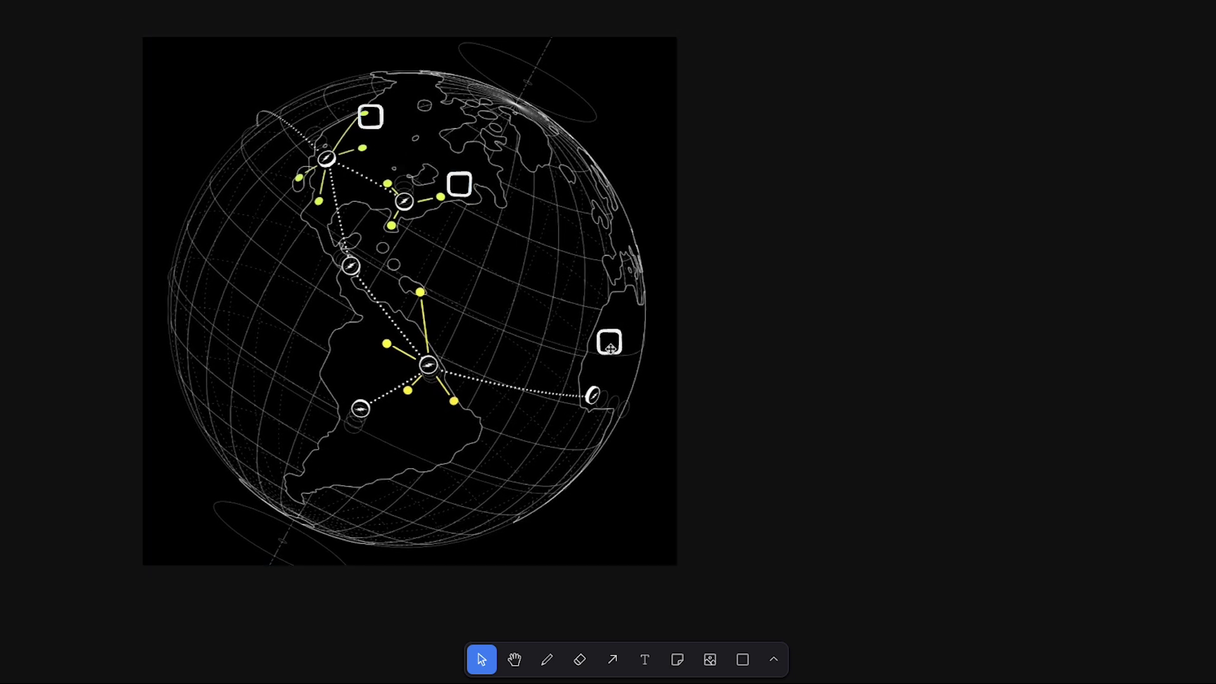
left_click(481, 398)
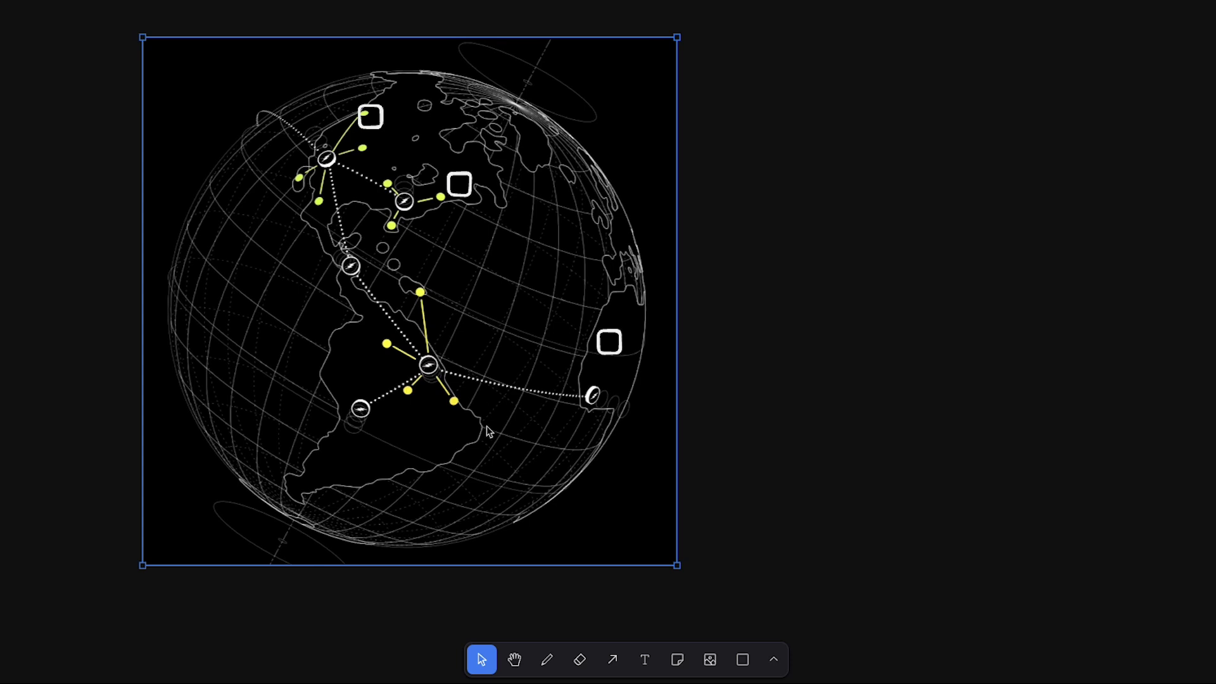
left_click(741, 659)
left_click_drag(381, 438, 404, 461)
left_click(754, 465)
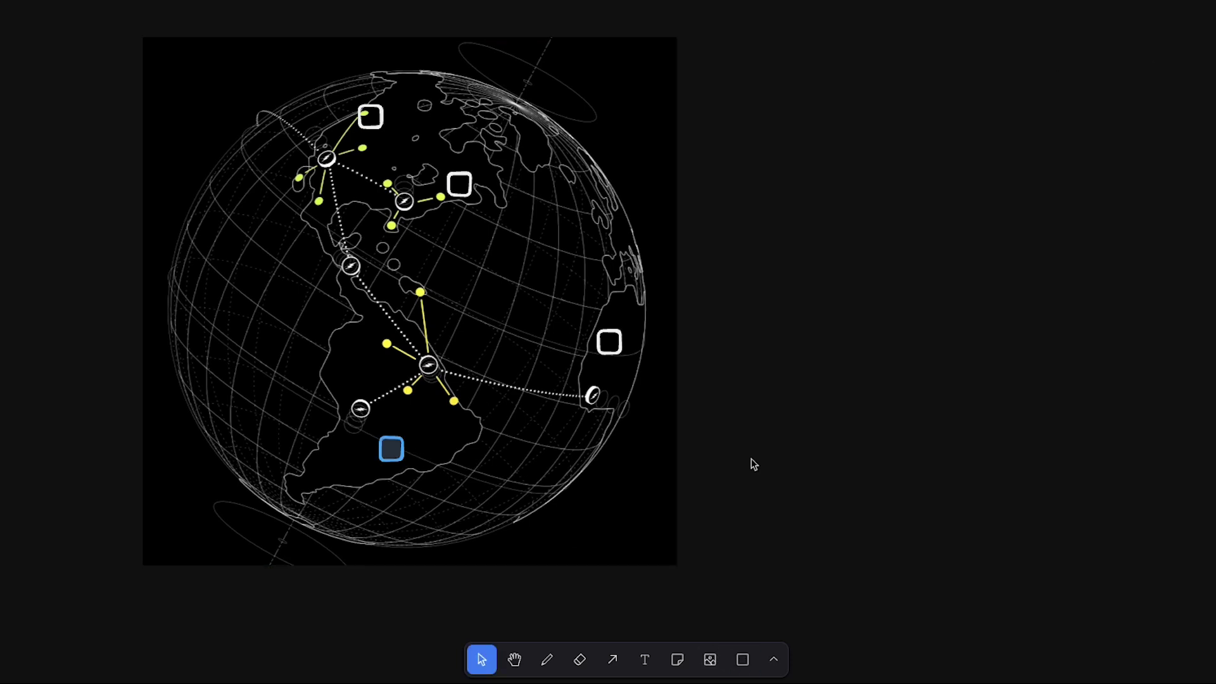
Step: Add a 'fermion.app' text label to the right of the globe
key("t")
left_click(660, 410)
type("fermion.app")
key("ctrl+a")
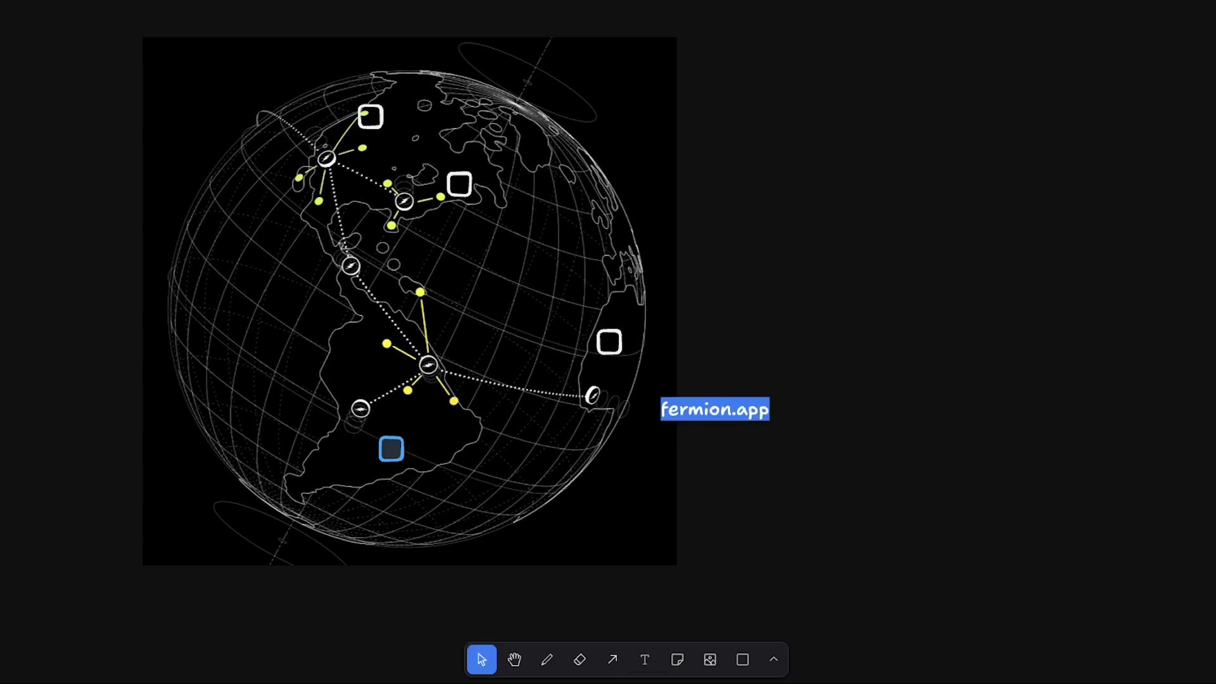
left_click(810, 416)
Step: Move the fermion.app label below the blue square and draw an arrow to the upper-middle square
left_click_drag(716, 410, 446, 477)
key("a")
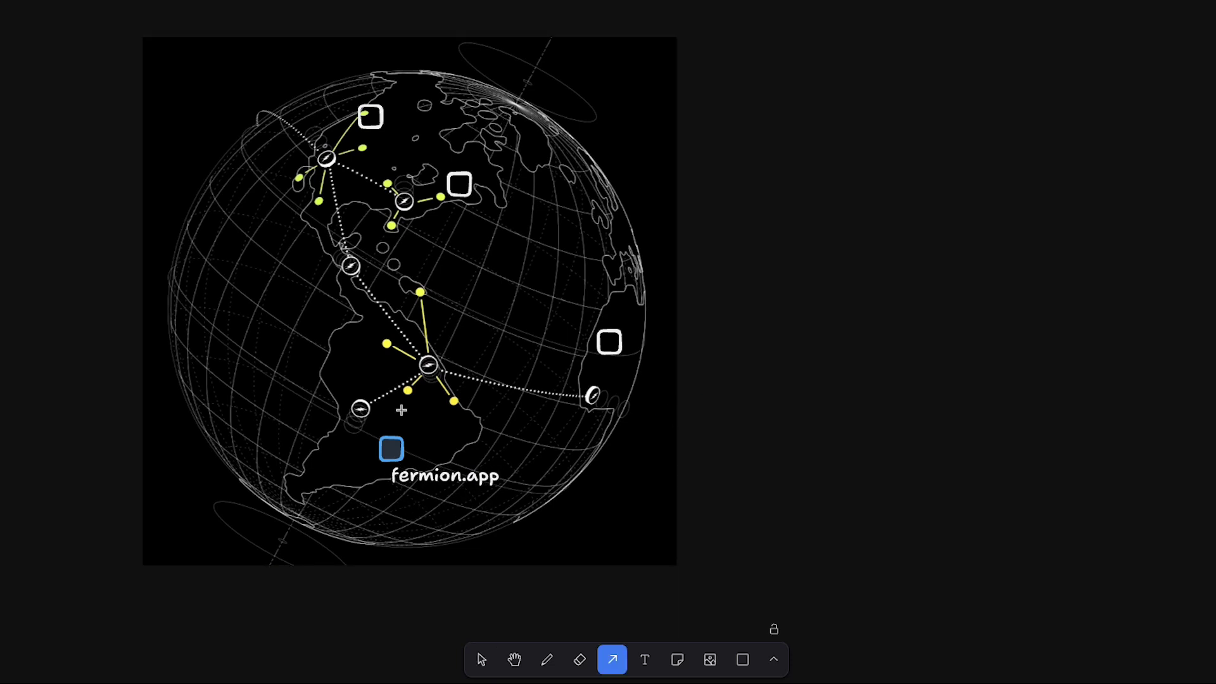
left_click_drag(397, 436, 463, 185)
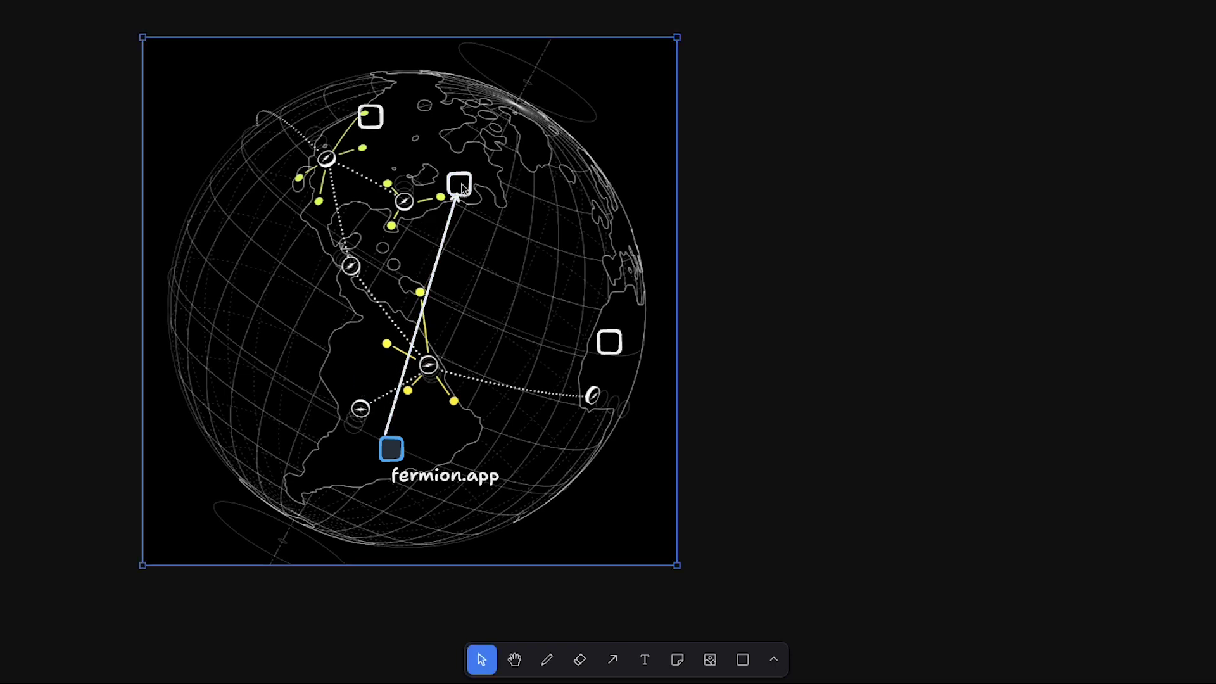
Step: Select the squares on the globe and nudge the right-hand square slightly upward
left_click(461, 189)
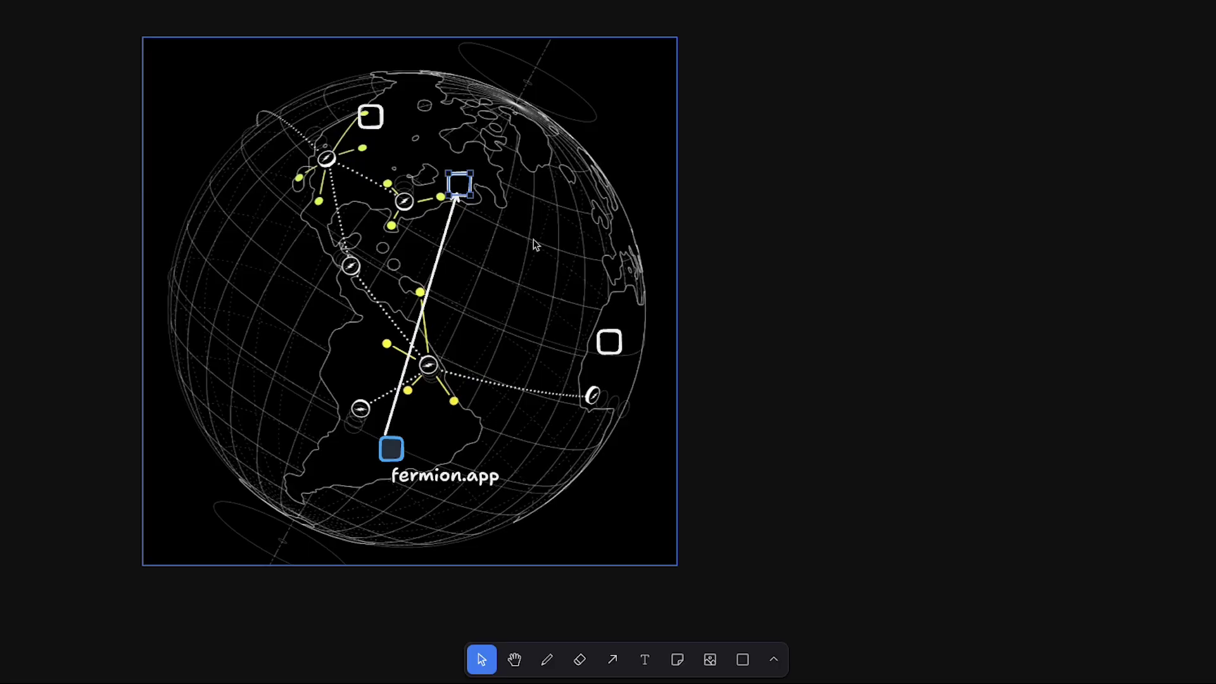
left_click(463, 166)
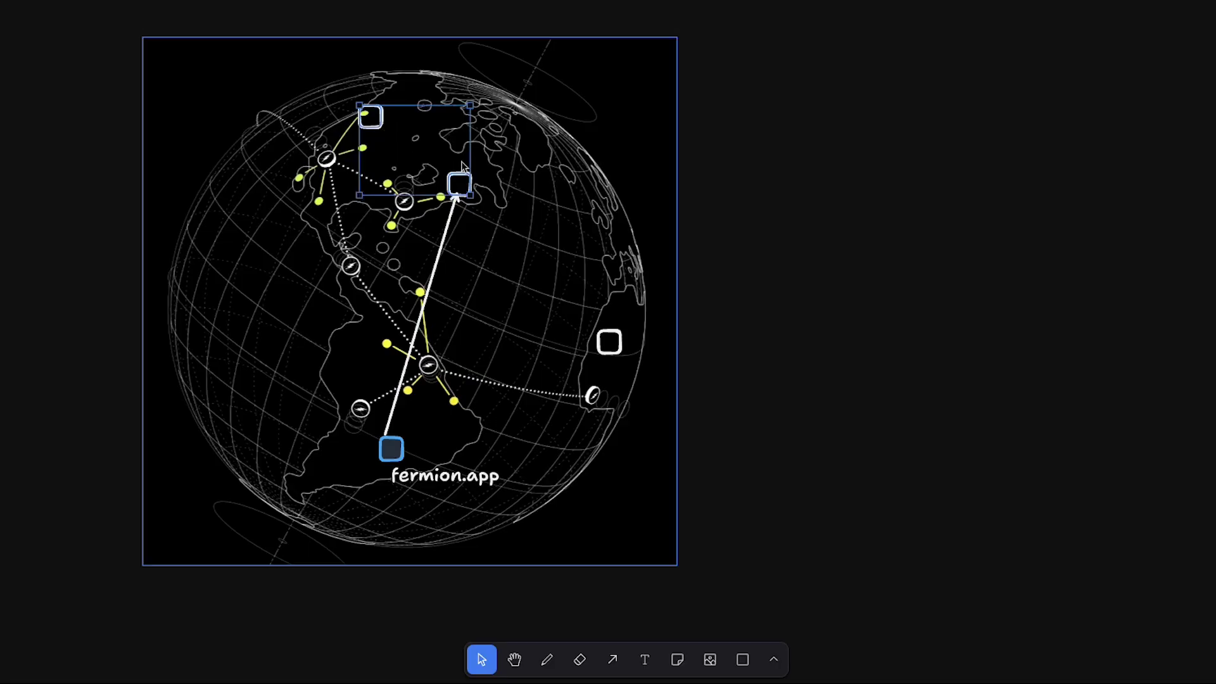
left_click(602, 345, "shift")
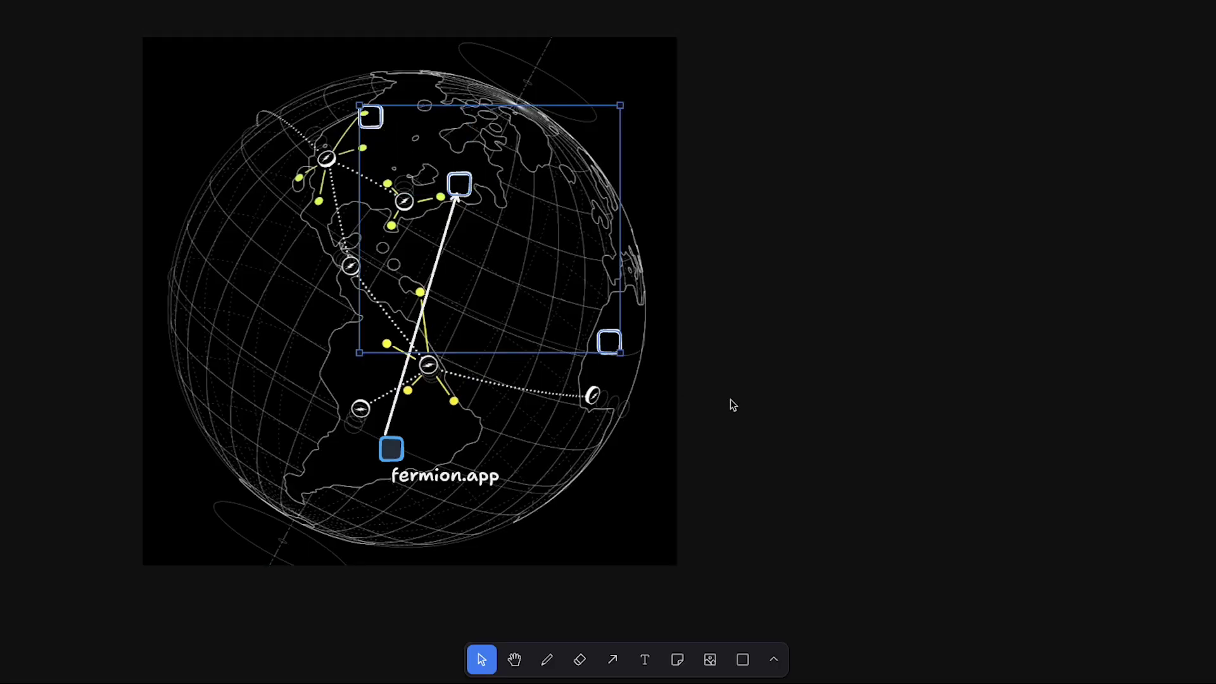
left_click(761, 367)
left_click(375, 122)
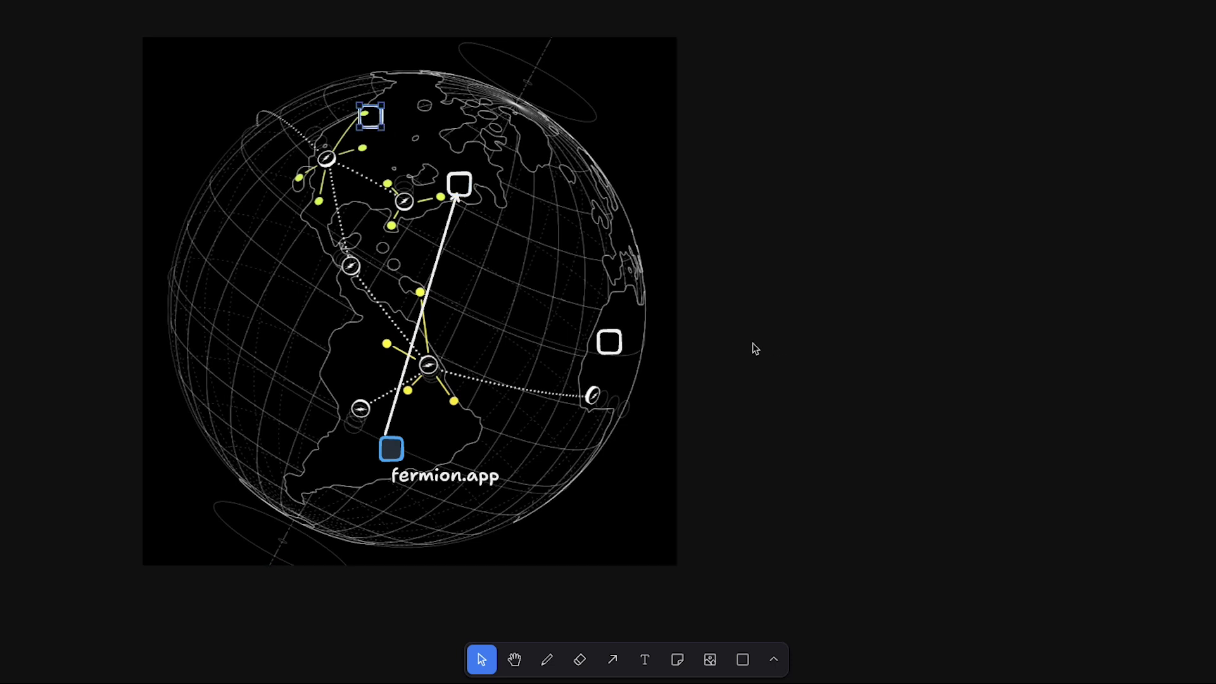
left_click(616, 347)
mouse_move(614, 338)
left_mouse_down()
mouse_move(566, 335)
mouse_move(593, 351)
mouse_move(627, 313)
mouse_move(610, 322)
left_mouse_up()
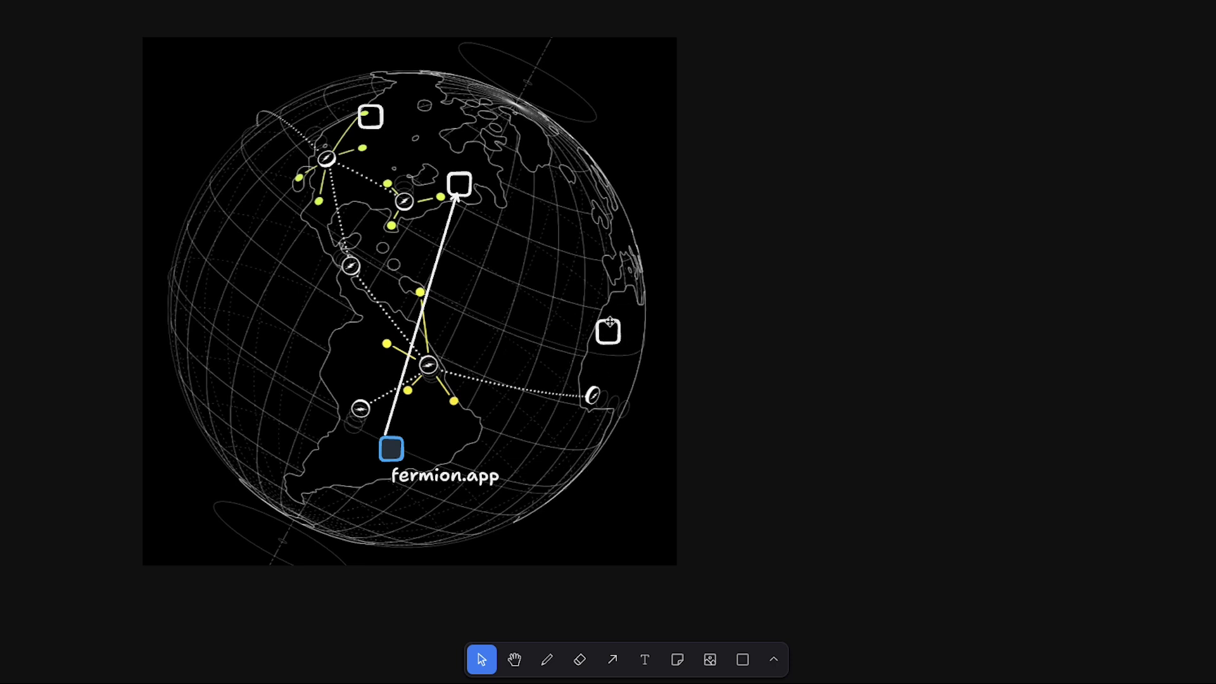
Step: Draw arrows from the right-hand square to the upper-middle and top-left squares
left_click(612, 660)
left_click_drag(589, 313, 488, 200)
key("a")
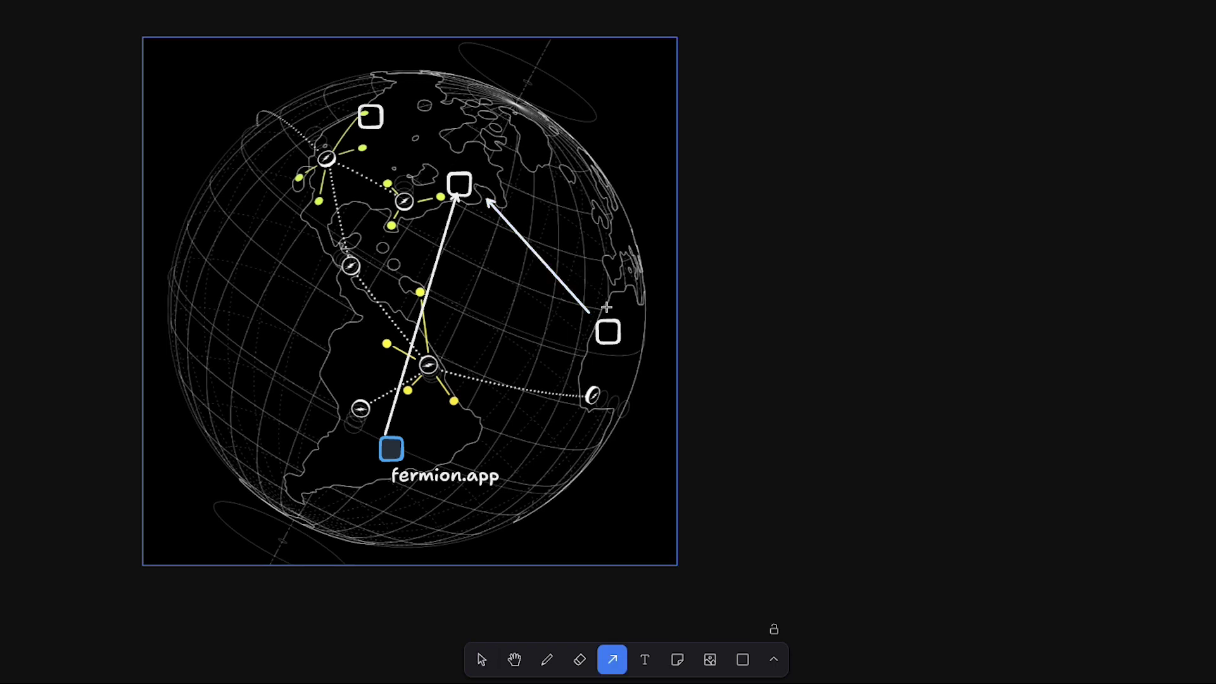
left_click_drag(606, 307, 394, 124)
key("a")
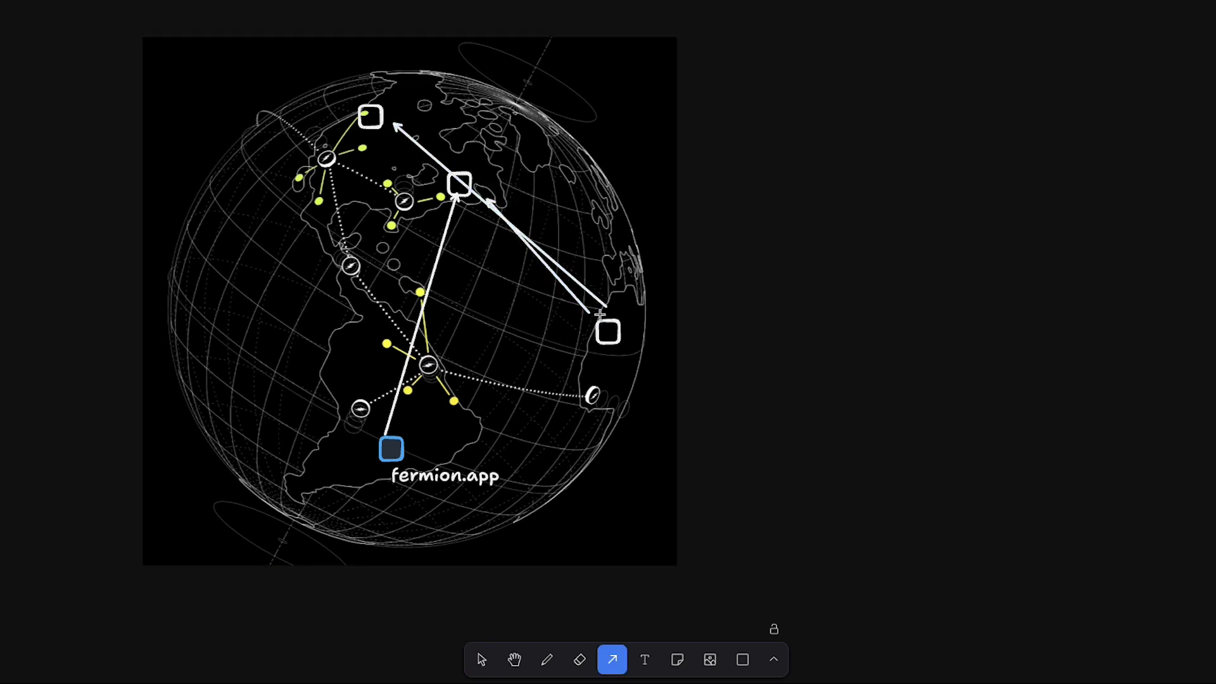
mouse_move(599, 313)
left_mouse_down()
mouse_move(408, 136)
mouse_move(373, 129)
left_mouse_up()
left_click(602, 345)
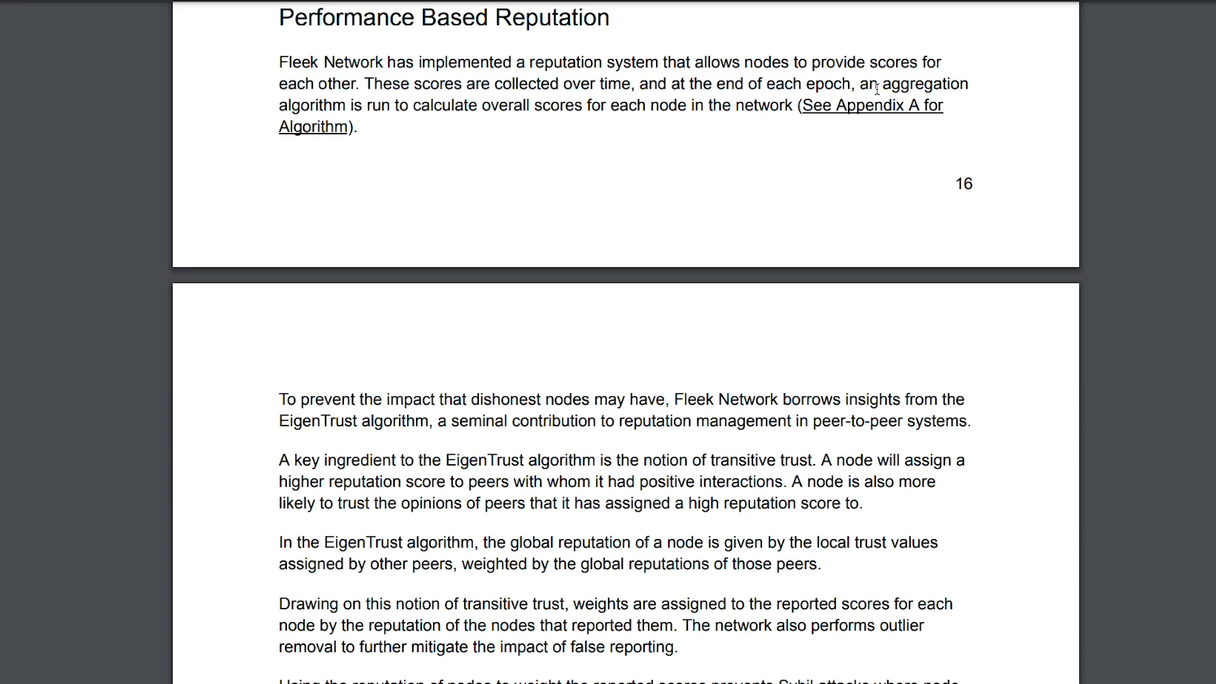
left_click_drag(859, 83, 675, 104)
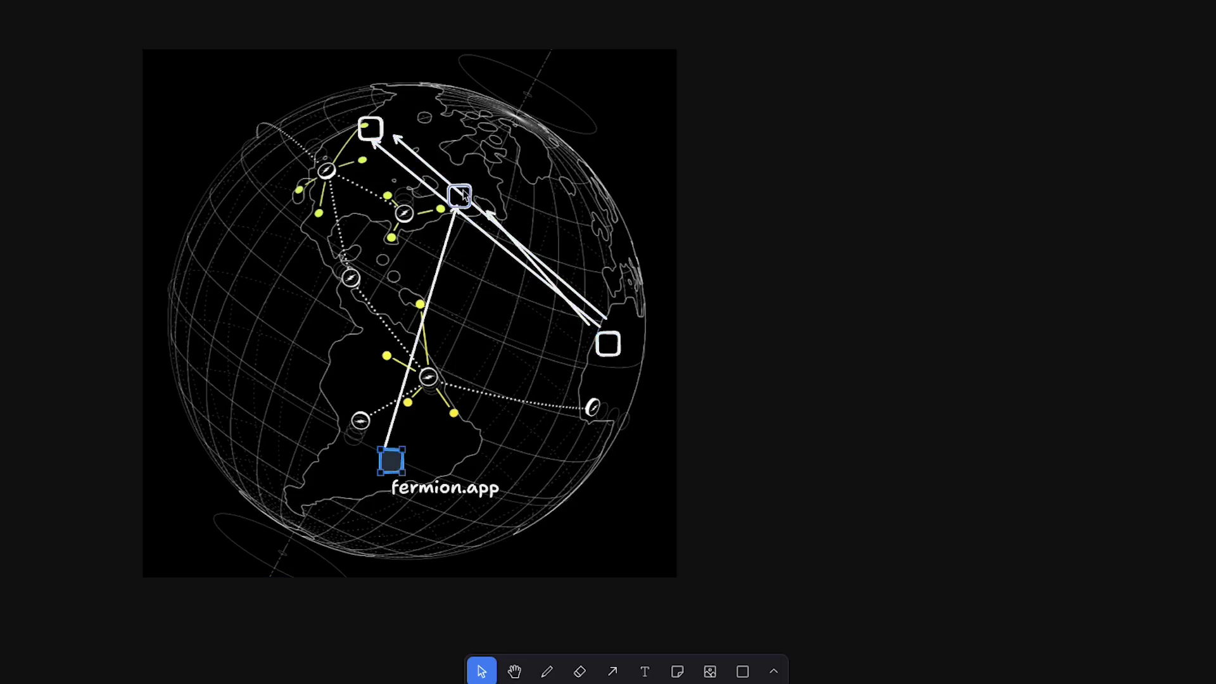
left_click(375, 128)
left_click(374, 128)
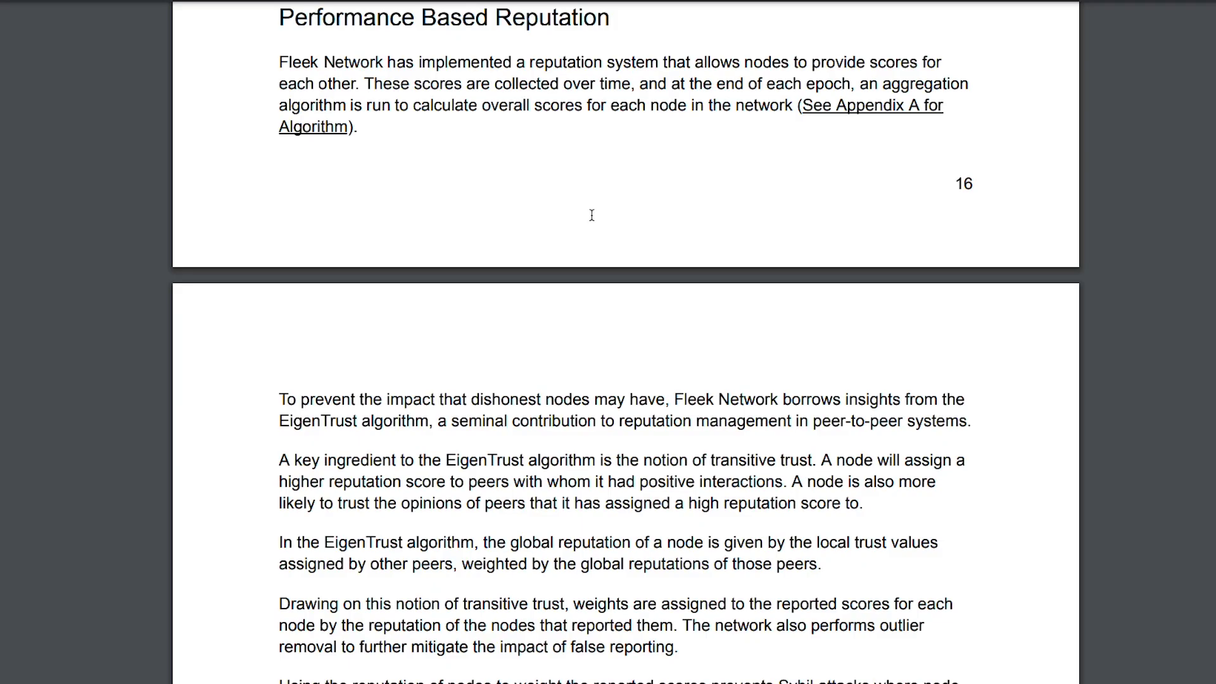
scroll(608, 323, "down", 10)
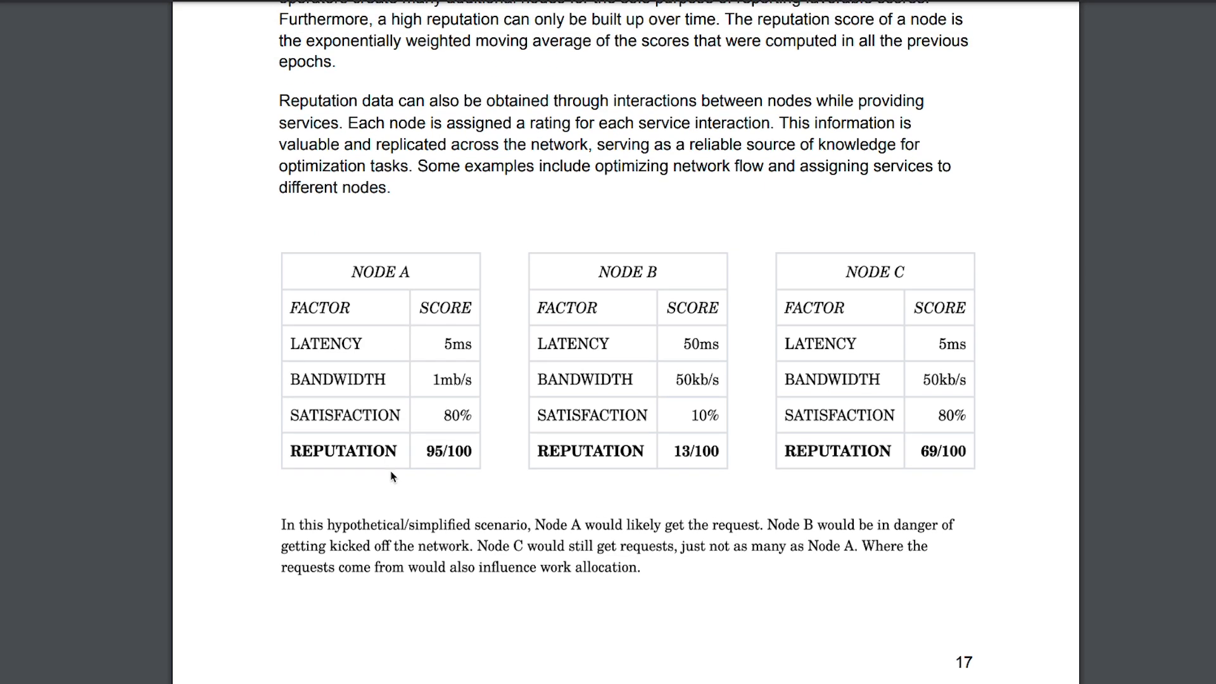
scroll(391, 477, "up", 8)
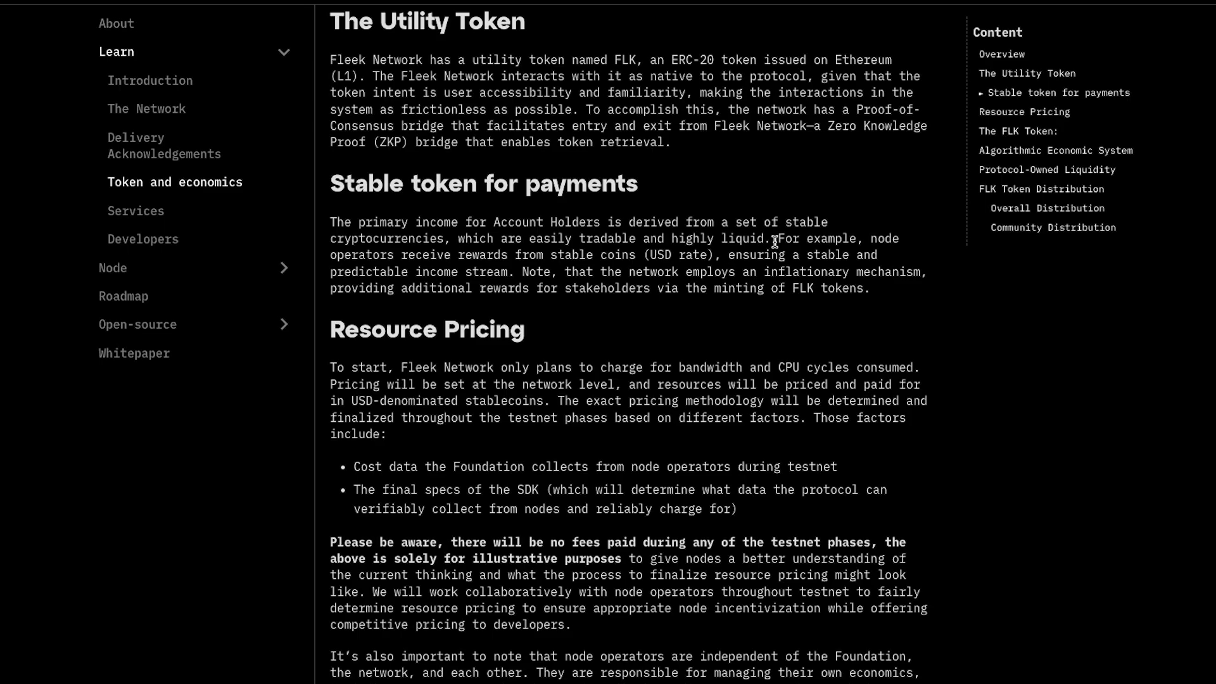
Step: Highlight the stable cryptocurrency income passages in Token and economics, then open the About page
left_click_drag(447, 236, 744, 251)
left_click(851, 239)
left_click_drag(572, 256, 664, 257)
left_click_drag(745, 255, 848, 271)
scroll(544, 336, "down", 2)
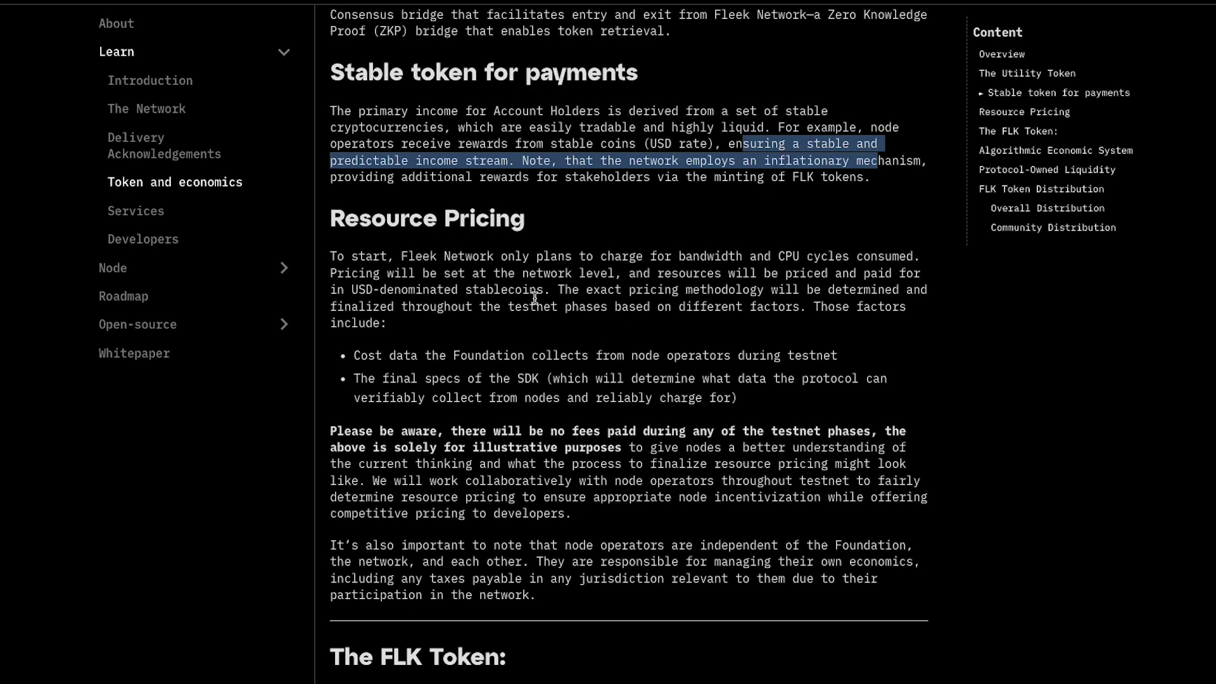
left_click(534, 335)
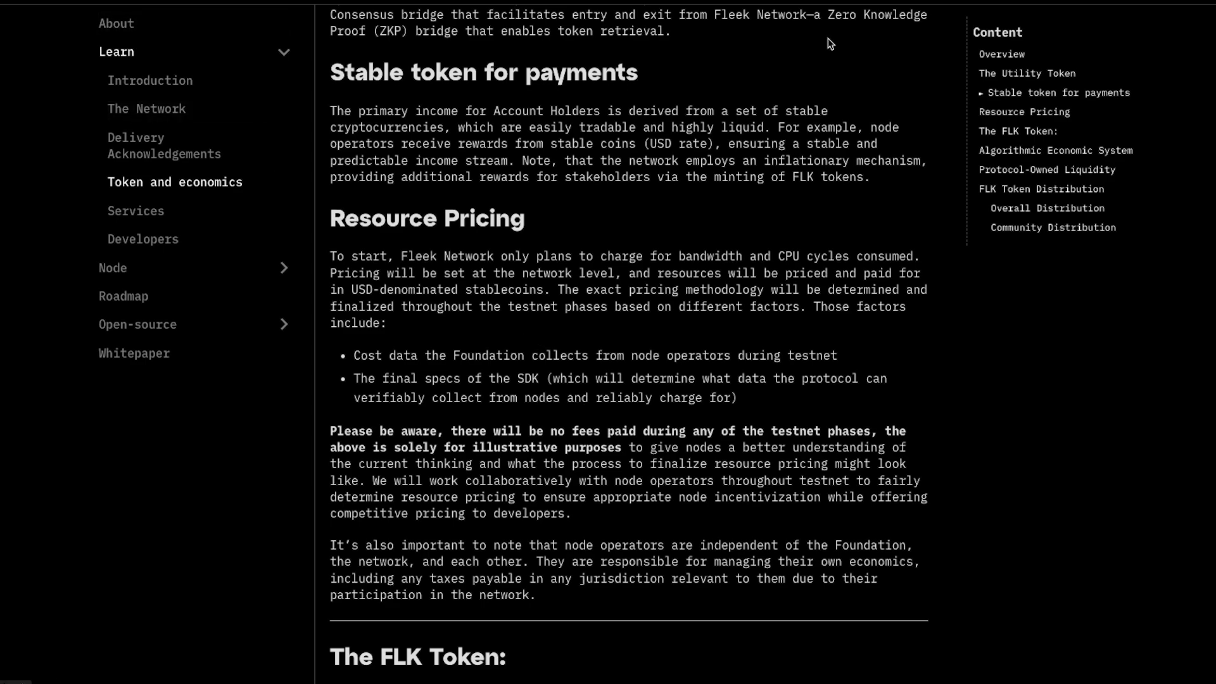
left_click(116, 23)
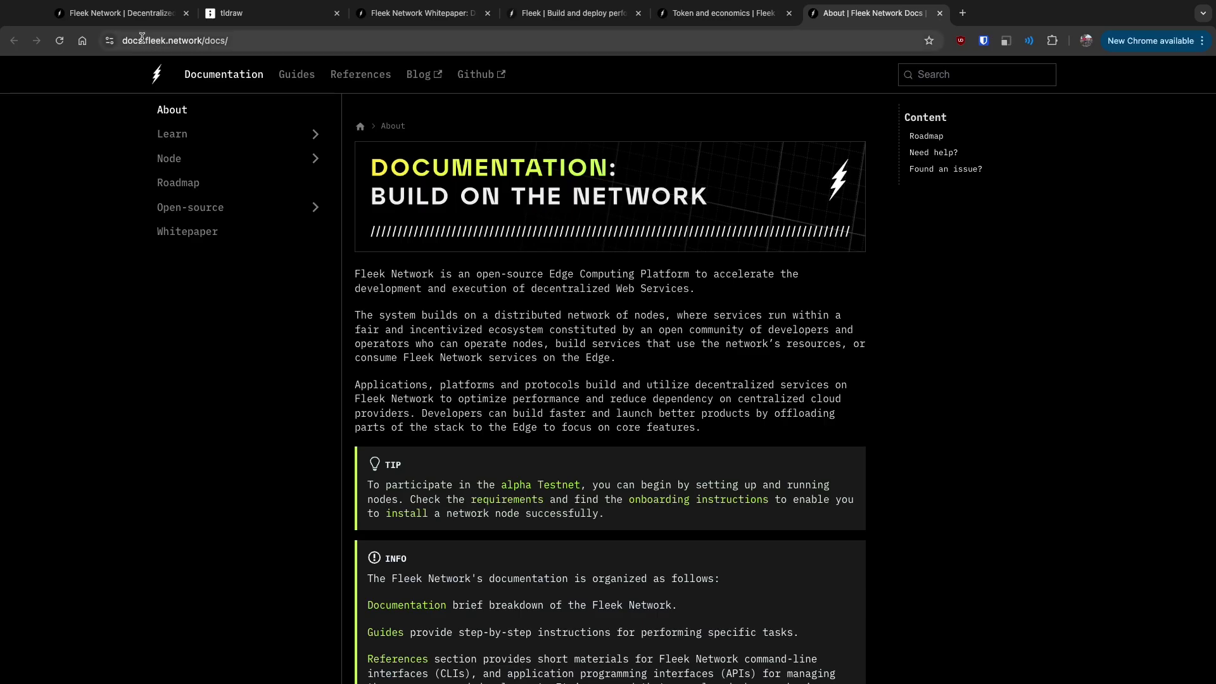
left_click(143, 41)
Step: Load fleek.network, then navigate to the fleek.xyz site
type("fleek")
key("Return")
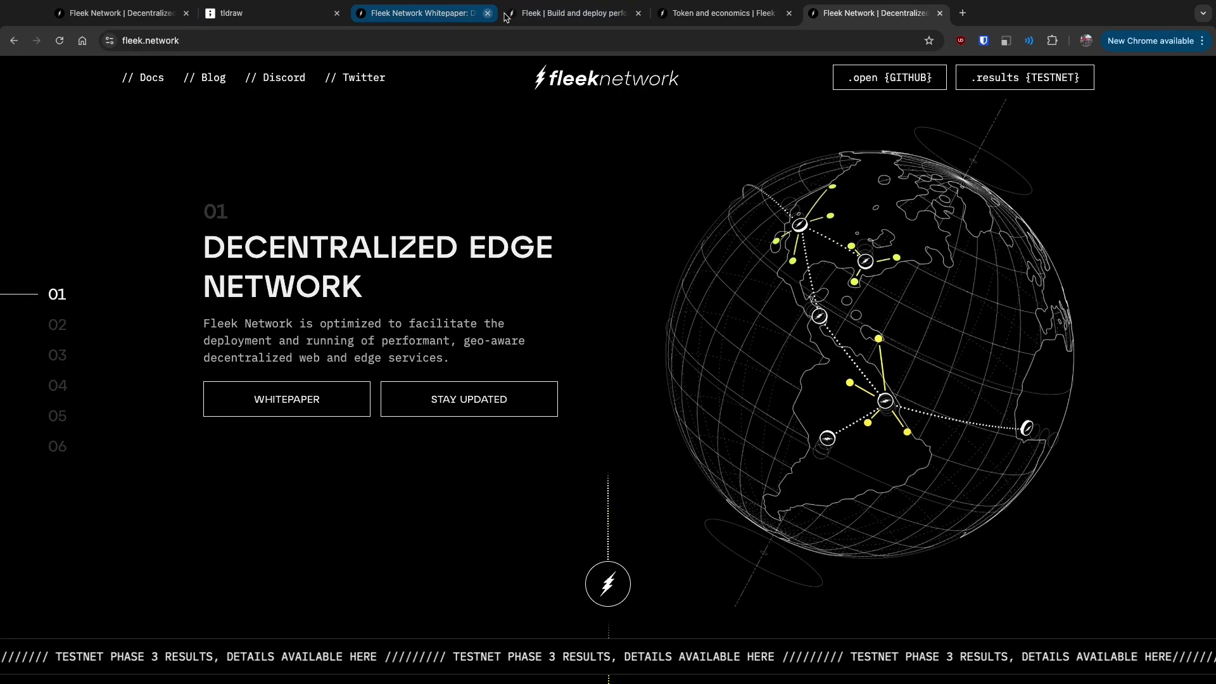
left_click(561, 42)
type("fleek.xyz")
key("Return")
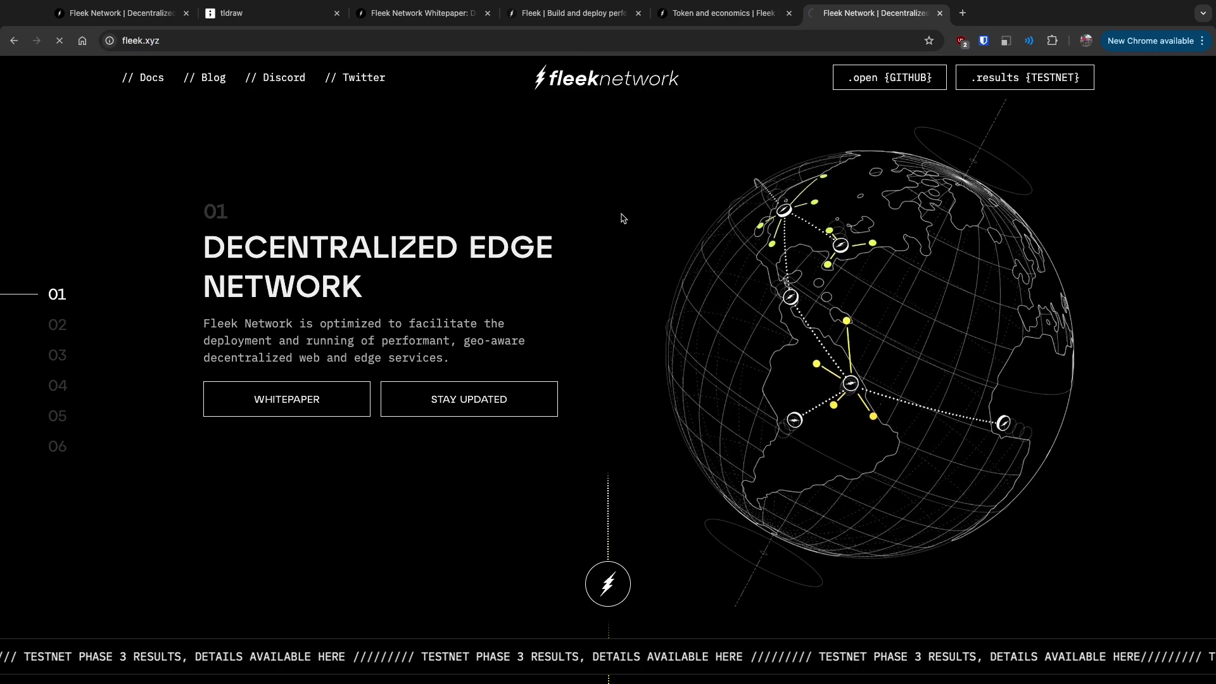
Step: Highlight the Enterprise Plan's monthly price on fleek.xyz
scroll(621, 214, "down", 15)
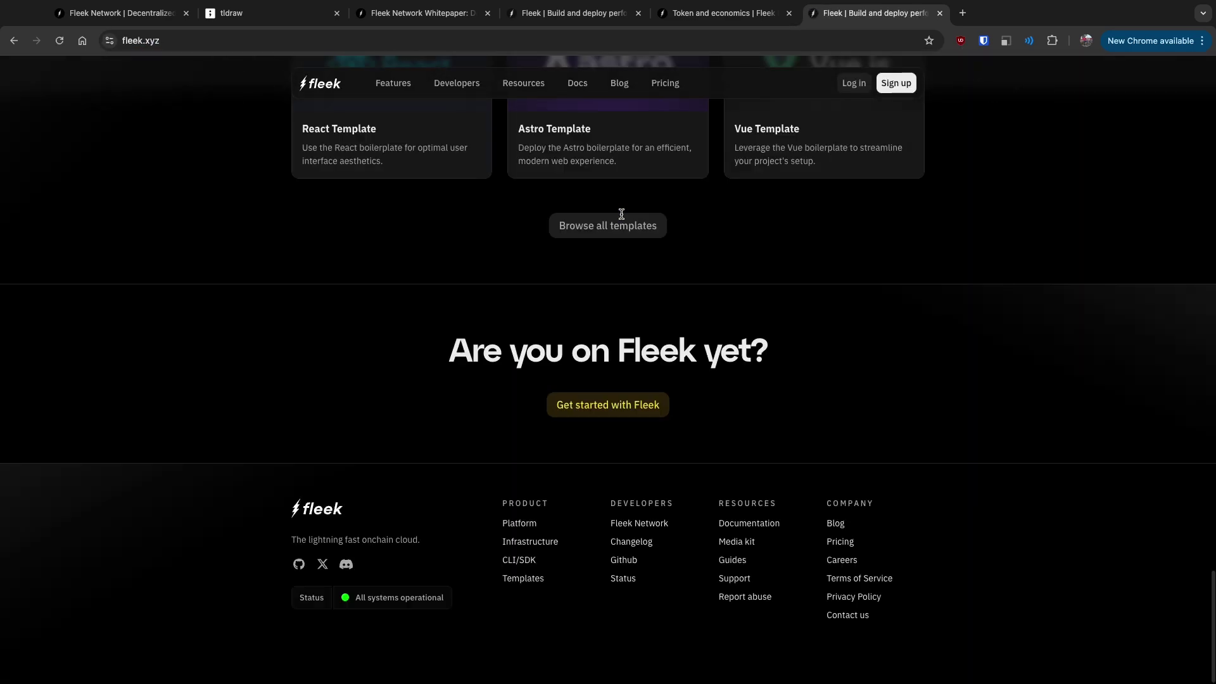
scroll(659, 435, "up", 5)
scroll(659, 434, "up", 3)
left_click_drag(522, 409, 617, 415)
left_click_drag(770, 405, 811, 431)
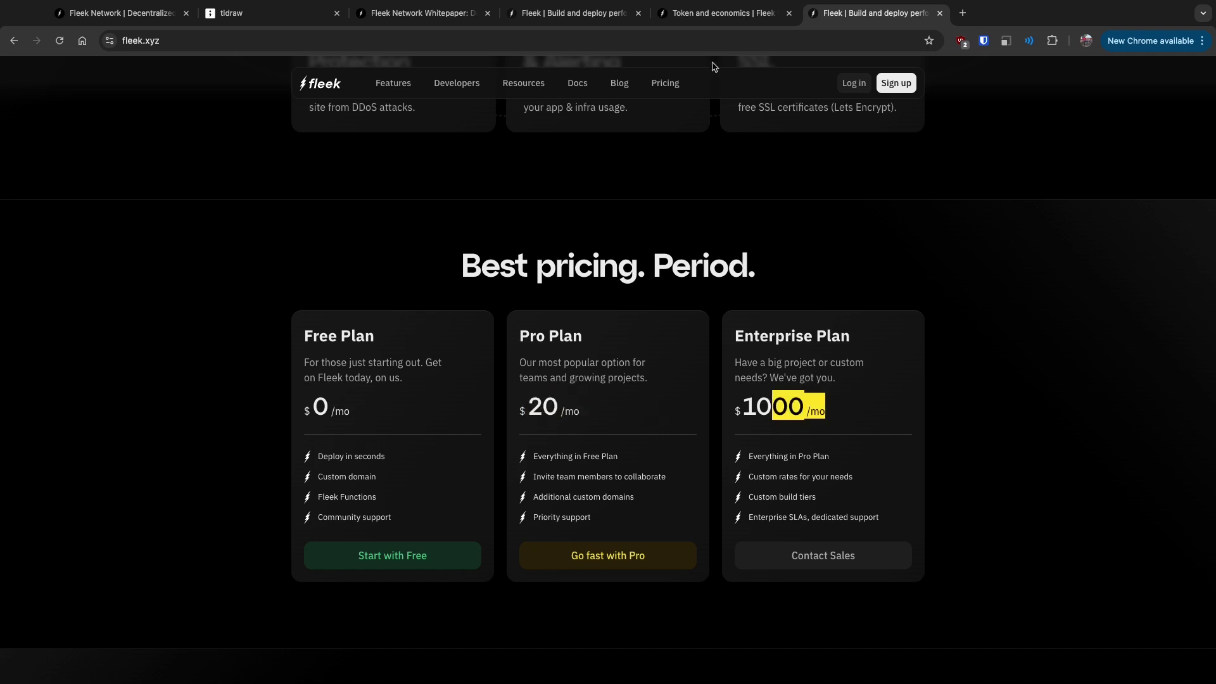
Step: On the Token and economics docs, highlight the Resource Pricing text and the FLK staking token description
left_click(725, 13)
left_click_drag(506, 308, 586, 409)
left_click(596, 453)
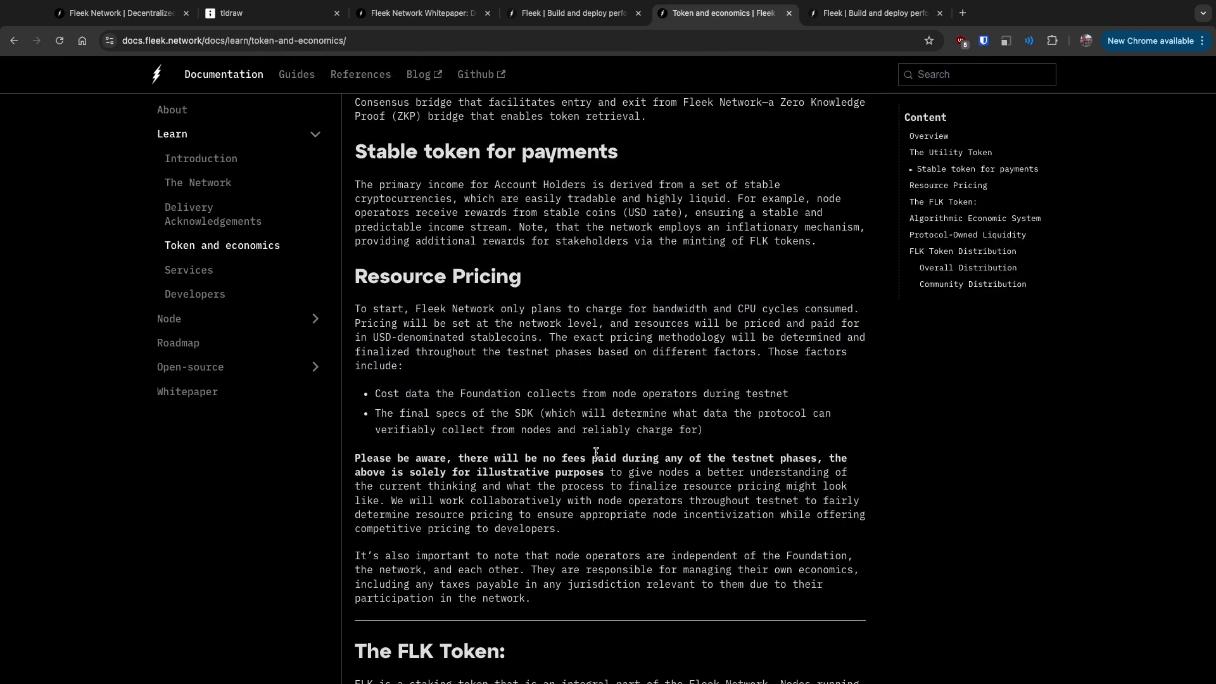
scroll(633, 477, "down", 2)
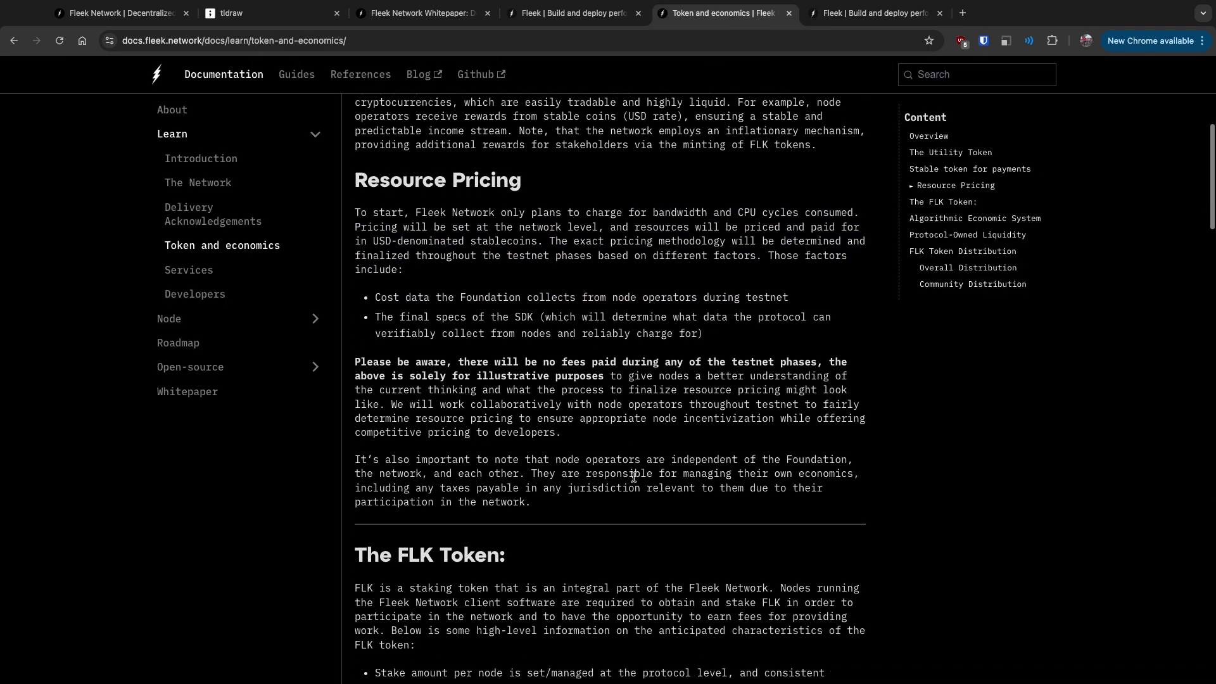
scroll(645, 485, "down", 2)
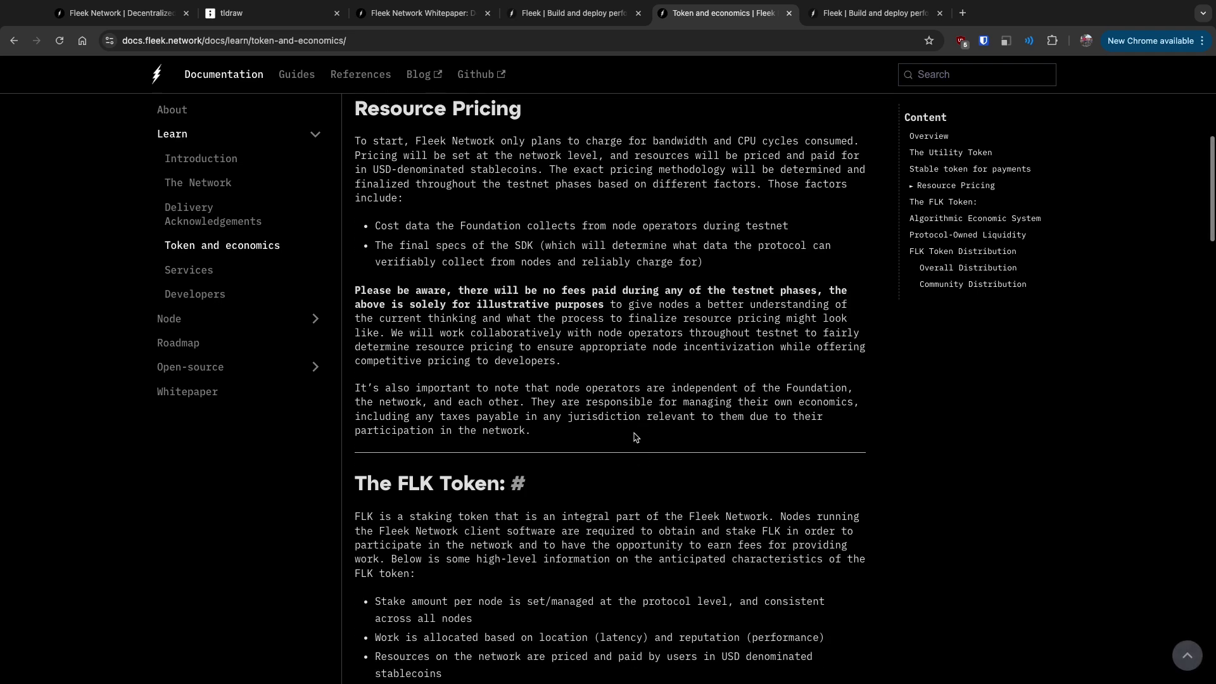
scroll(589, 327, "down", 4)
left_click_drag(588, 328, 584, 432)
left_click(583, 482)
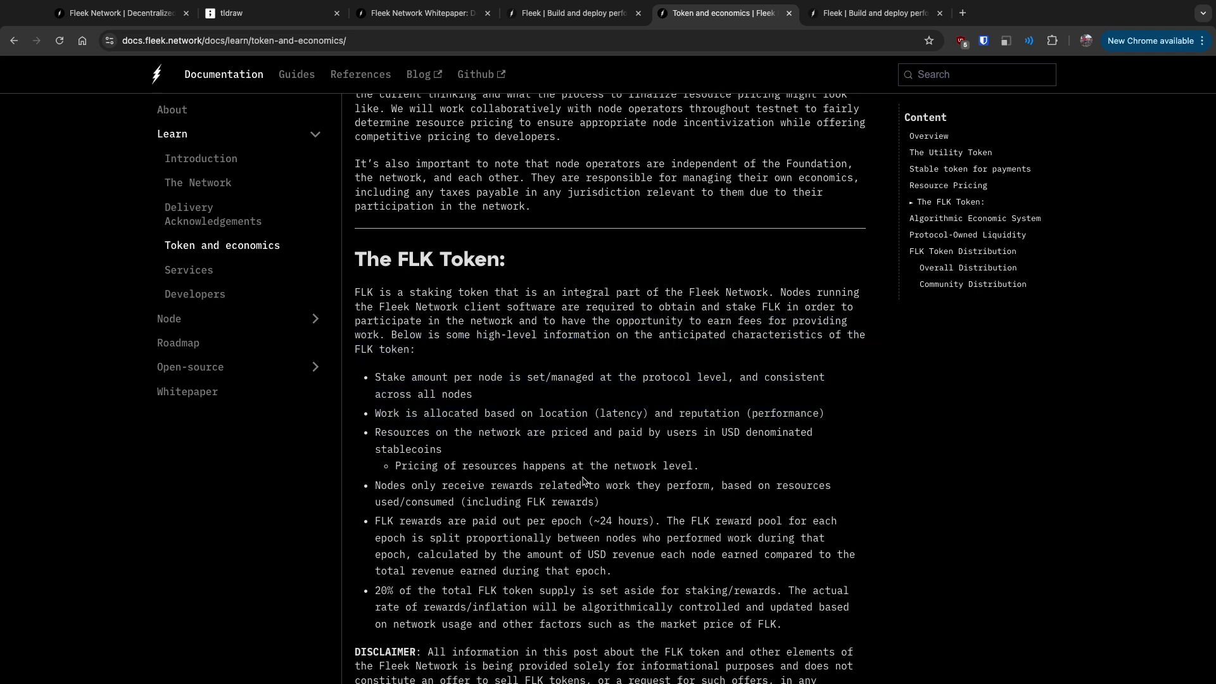
scroll(584, 482, "up", 1)
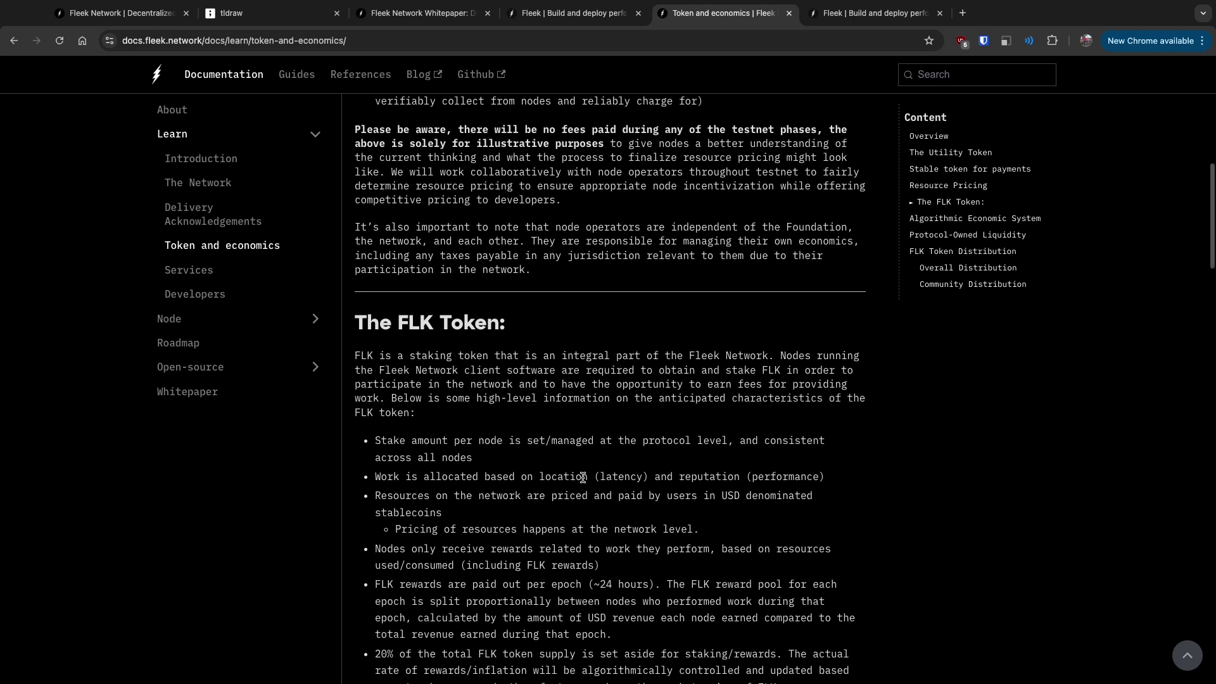
scroll(583, 481, "up", 2)
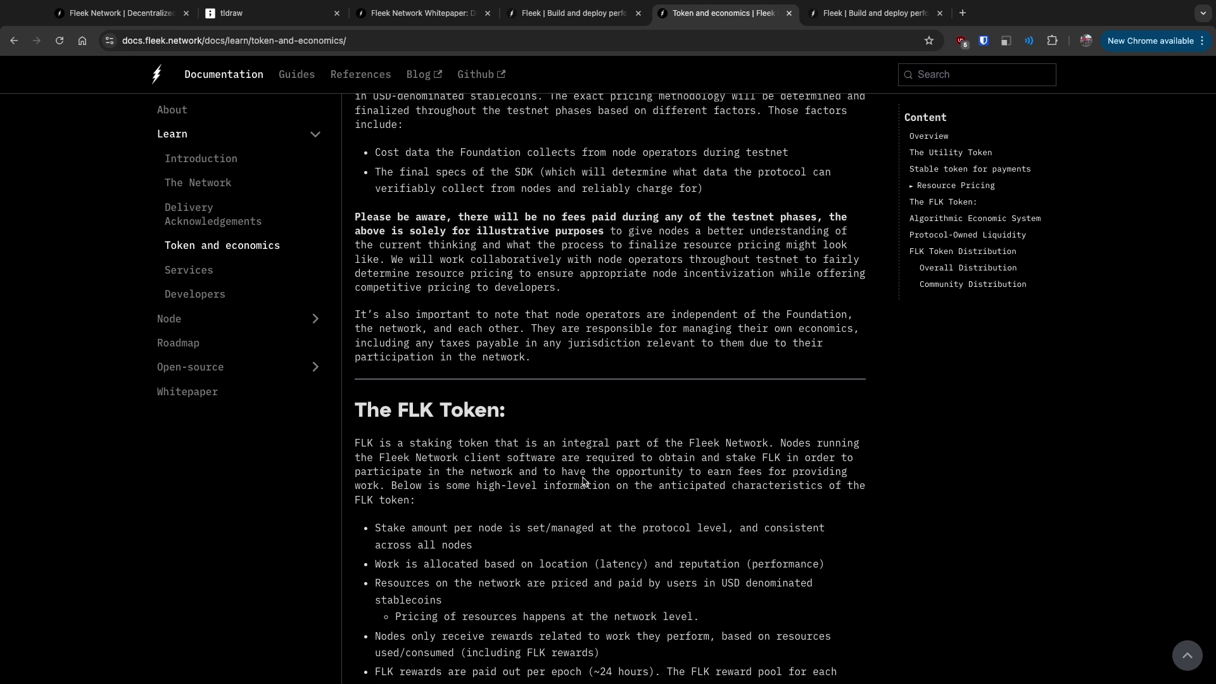
scroll(583, 481, "up", 2)
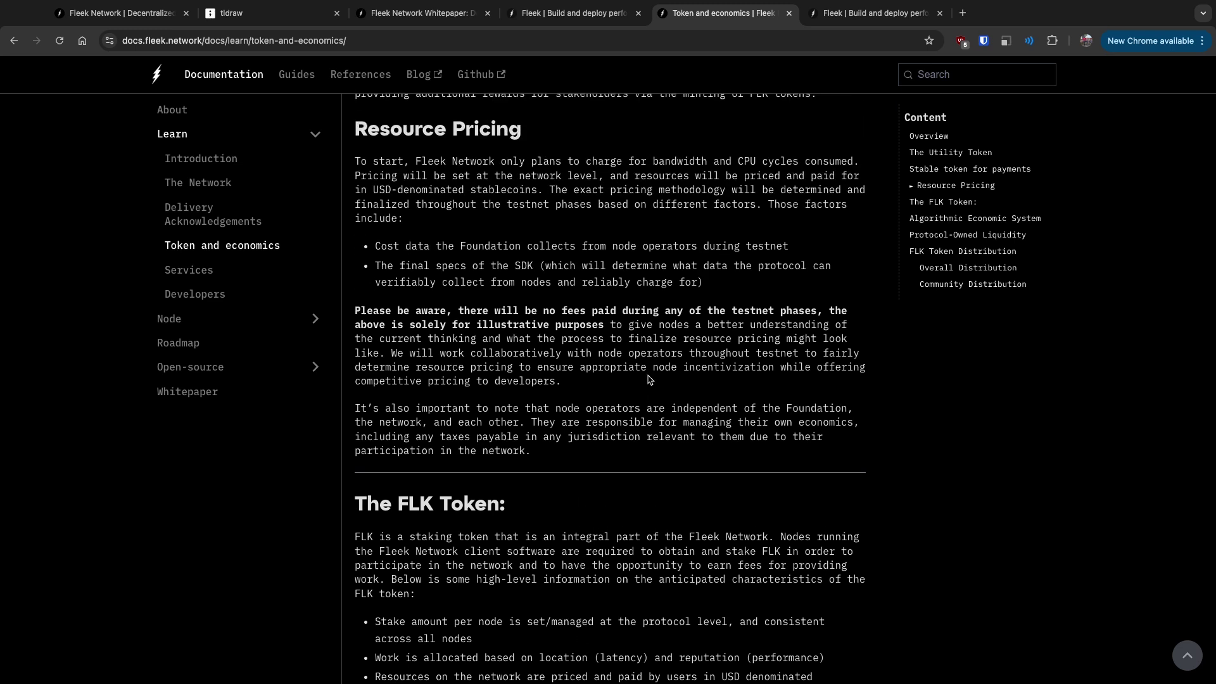
scroll(649, 379, "up", 1)
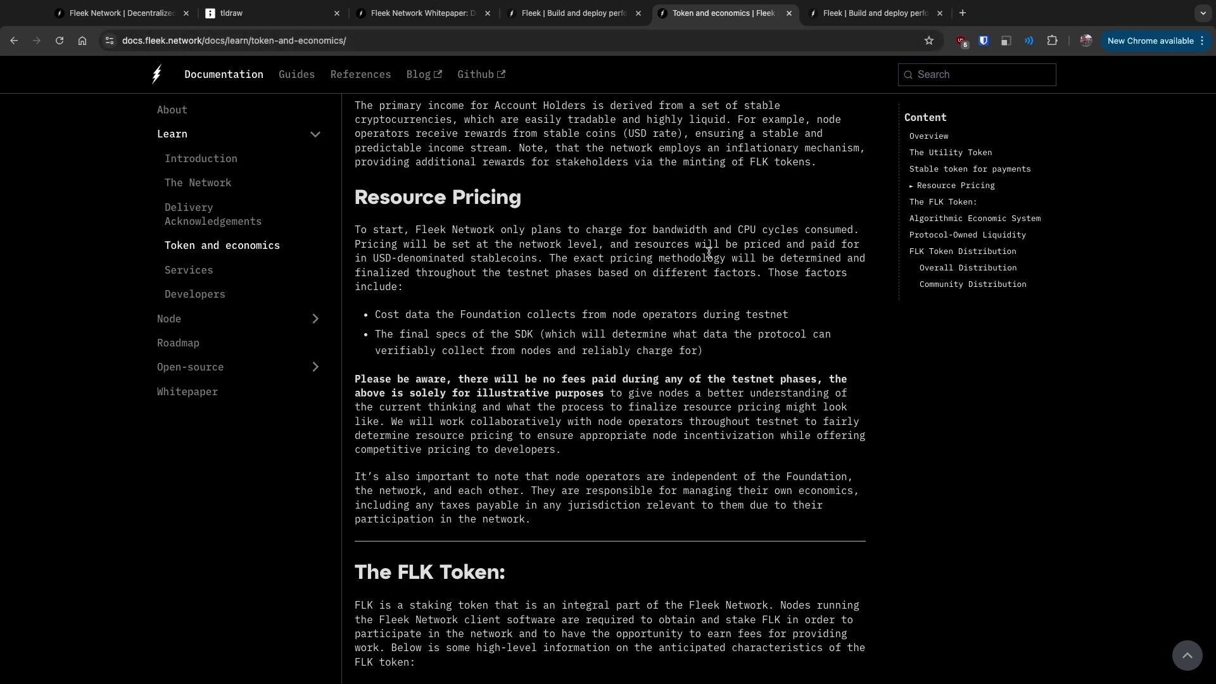
Step: Close the whitepaper tab
left_click(415, 12)
left_click(488, 13)
scroll(478, 229, "up", 5)
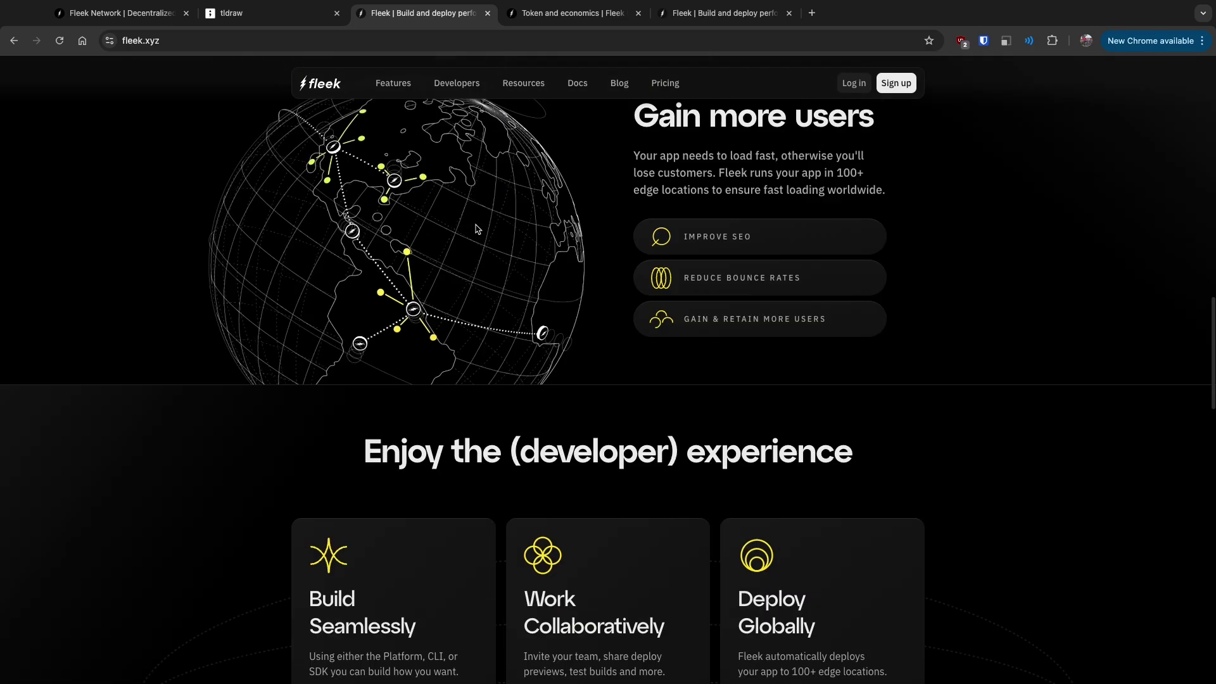
scroll(478, 228, "up", 5)
scroll(451, 345, "down", 3)
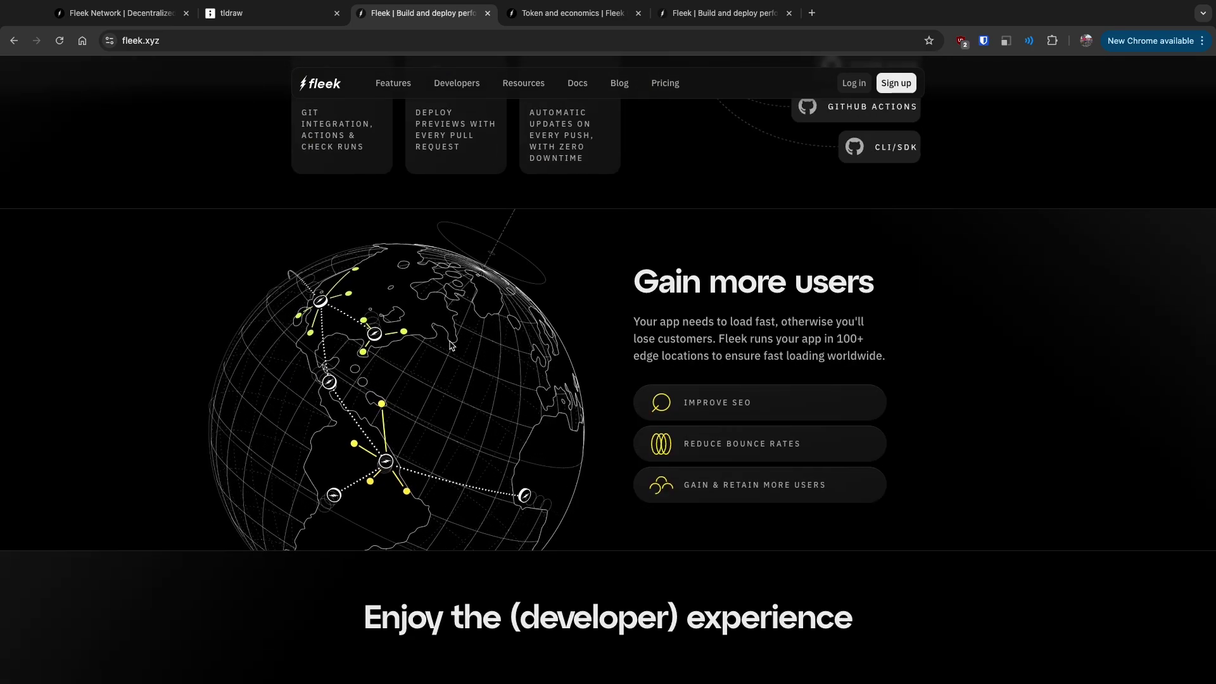
Step: In the other Fleek homepage tab, change the address from fleek.xyz to fleek.network
key("ctrl+Tab")
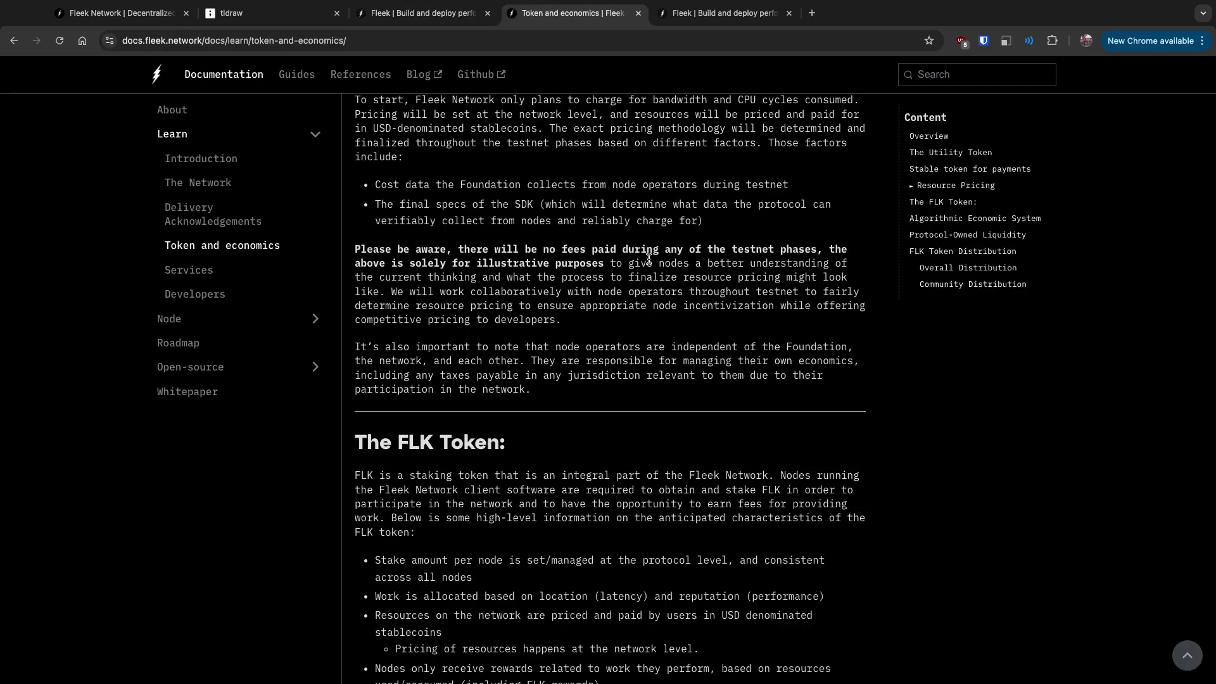
key("ctrl+Tab")
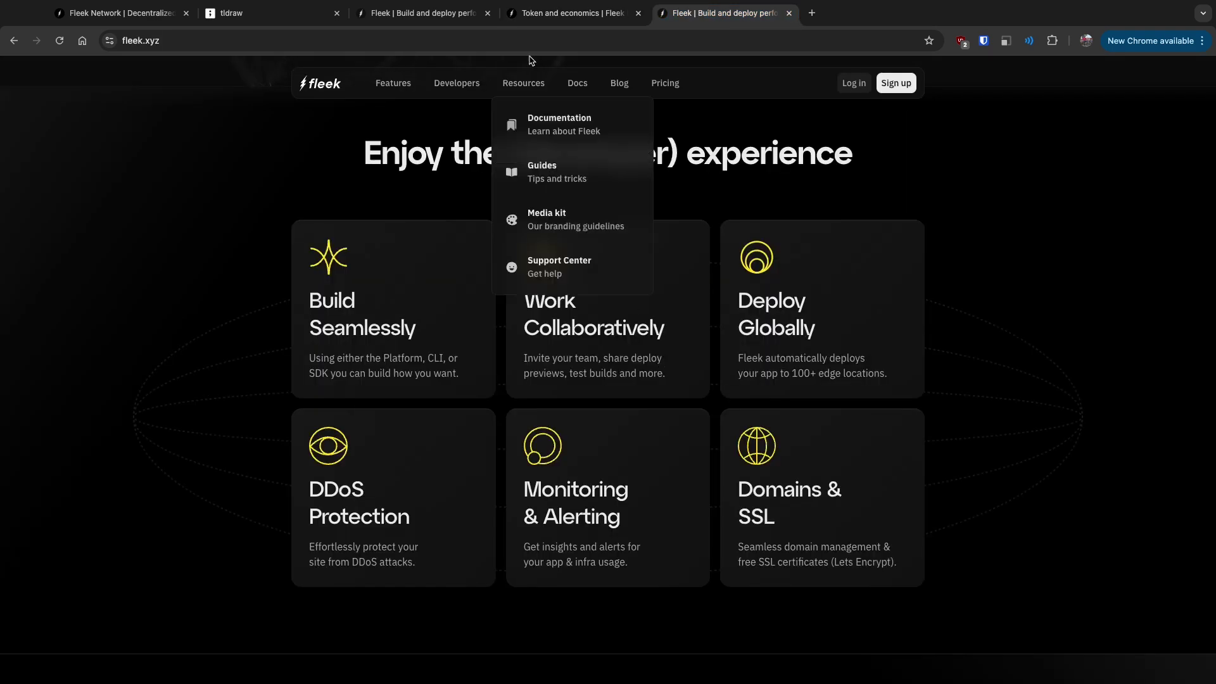
left_click(455, 20)
scroll(341, 350, "up", 10)
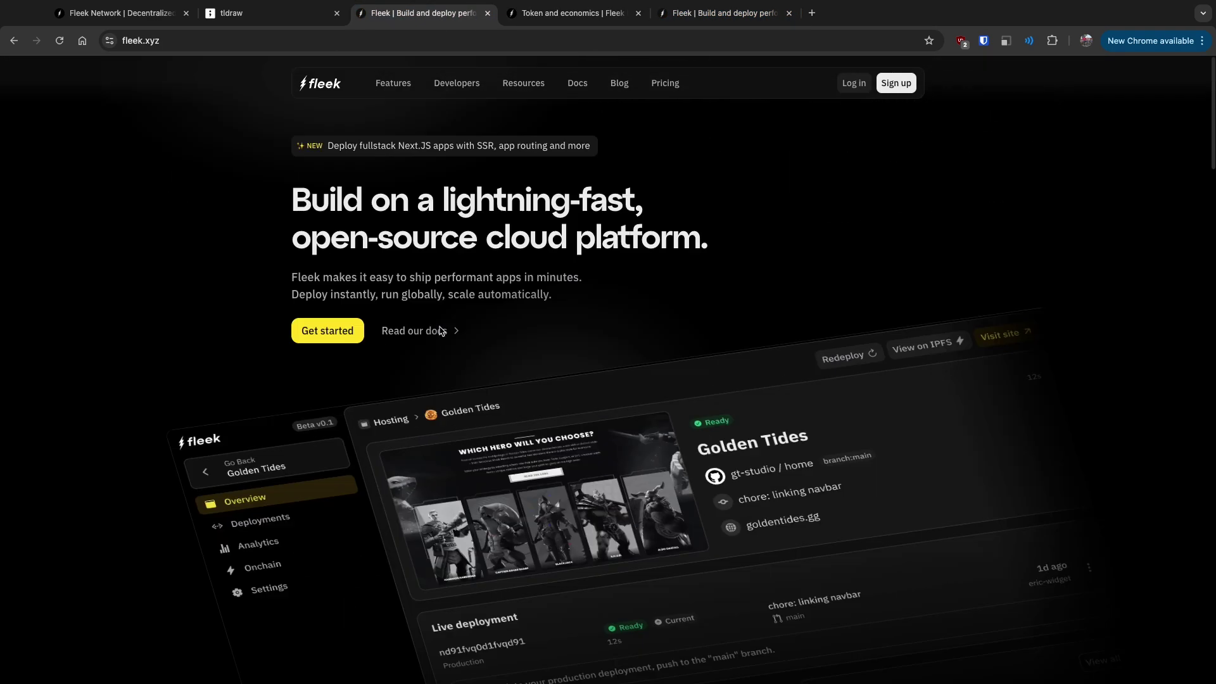
double_click(276, 42)
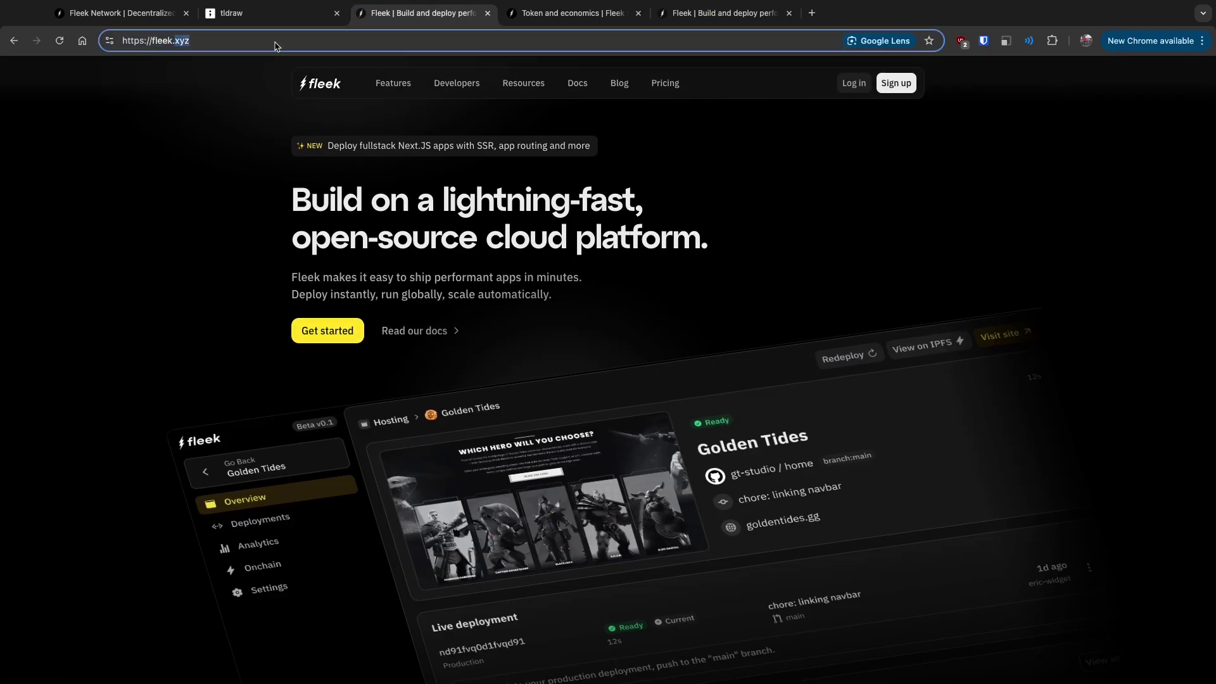
type("network")
key("Delete")
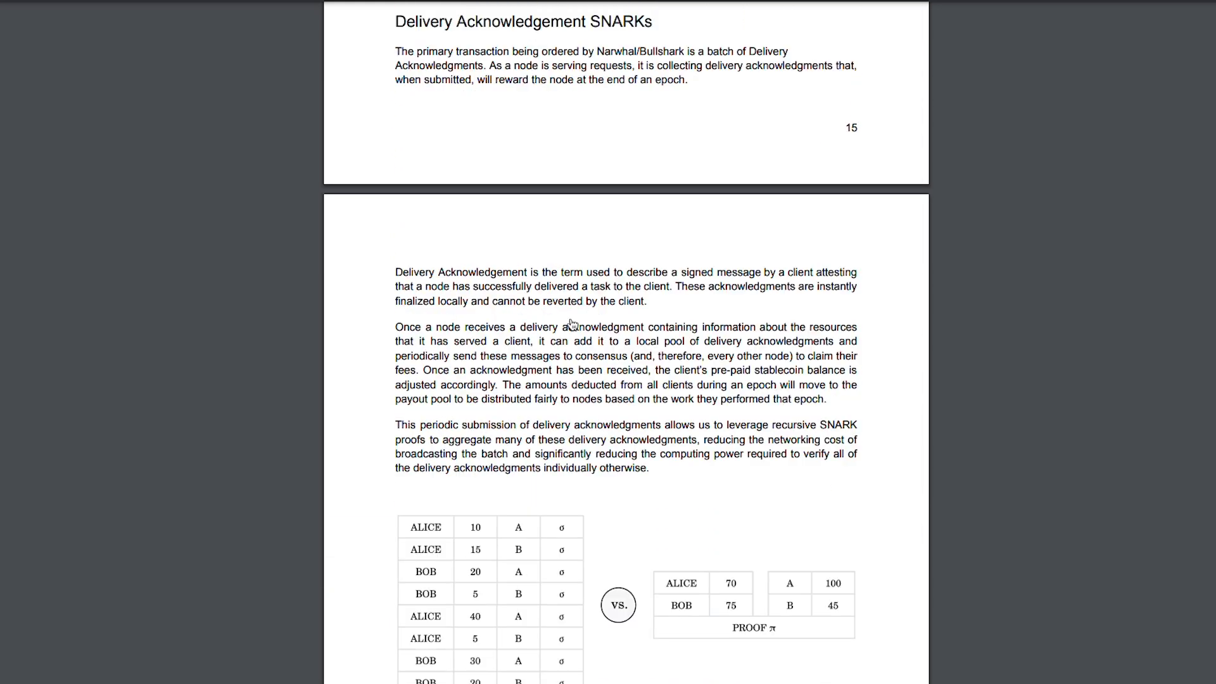
Step: Read the whitepaper's Delivery Acknowledgement SNARKs section, highlighting the SNARK heading
left_click_drag(591, 23, 623, 49)
left_click_drag(554, 69, 703, 70)
left_click(686, 101)
scroll(685, 100, "down", 3)
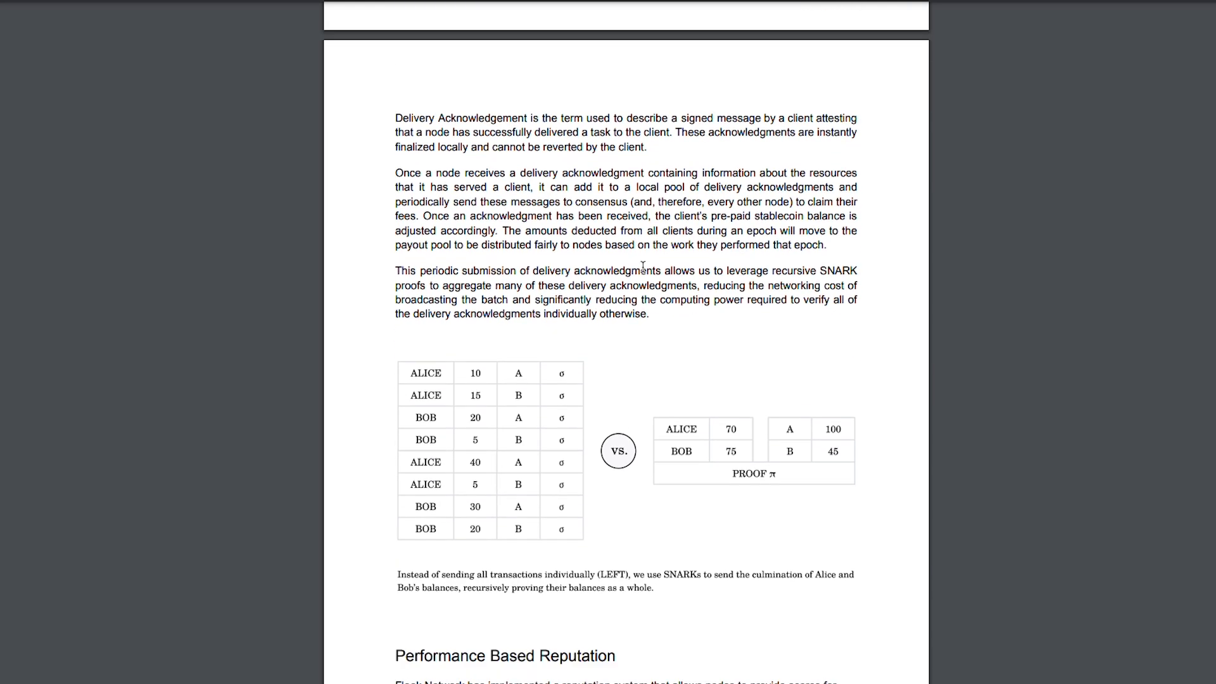
scroll(554, 358, "down", 2)
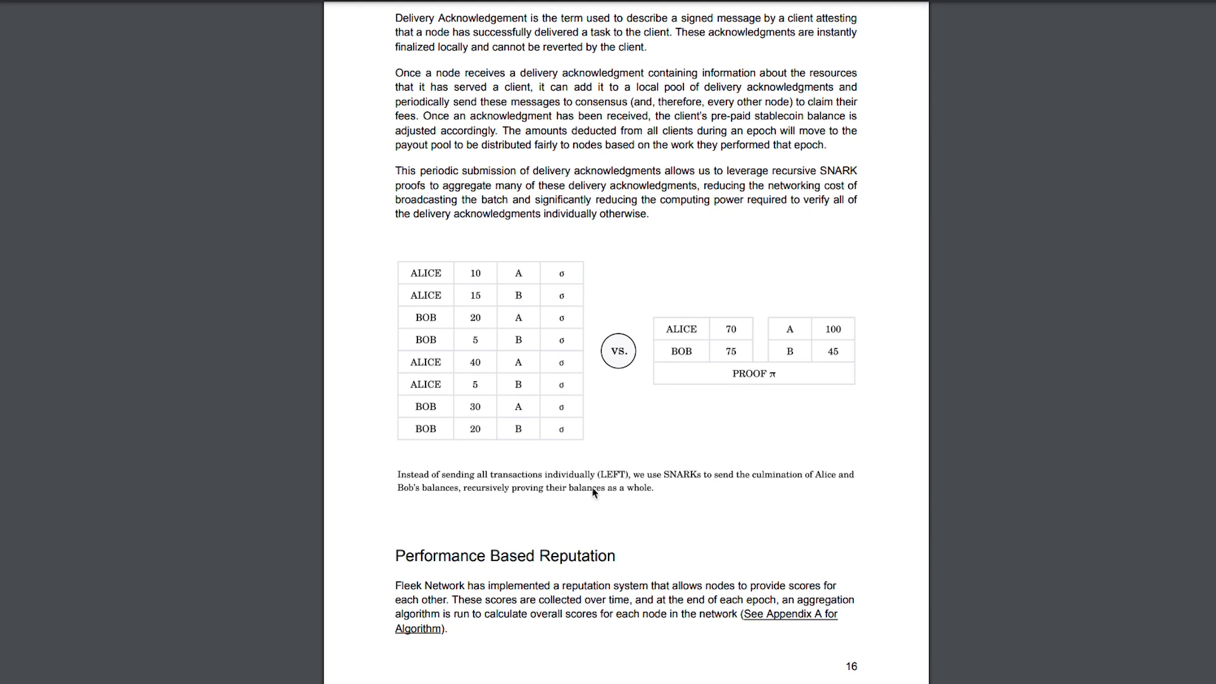
scroll(594, 492, "up", 2)
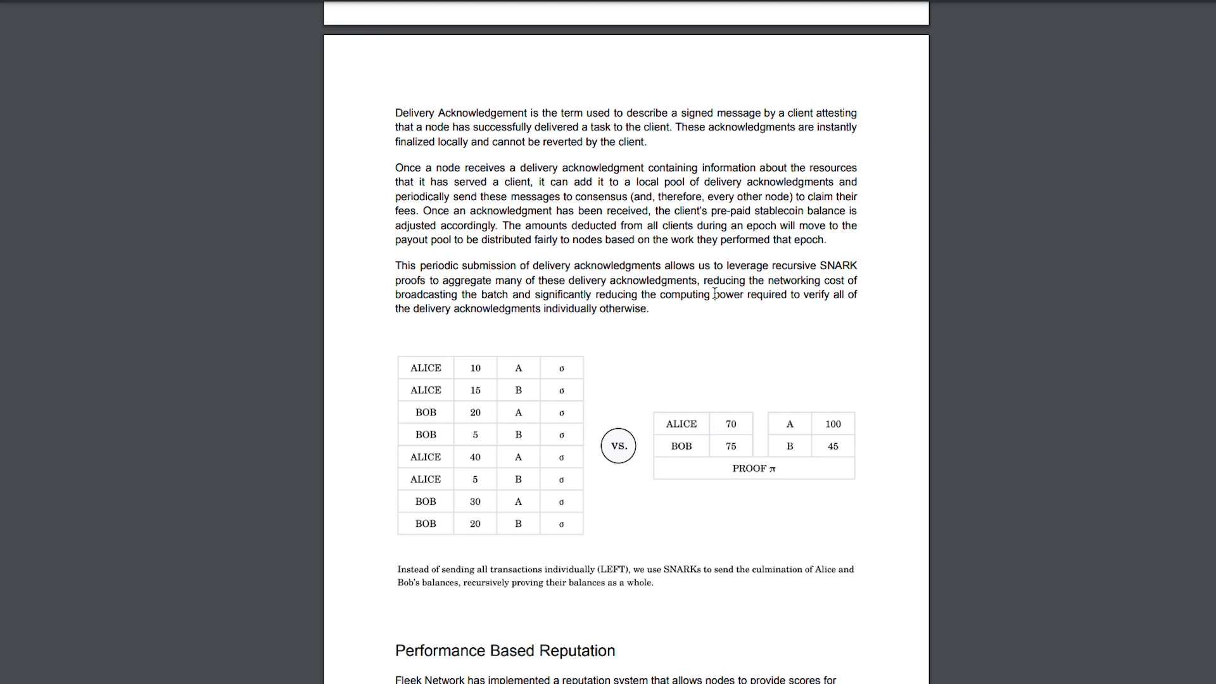
scroll(715, 294, "up", 5)
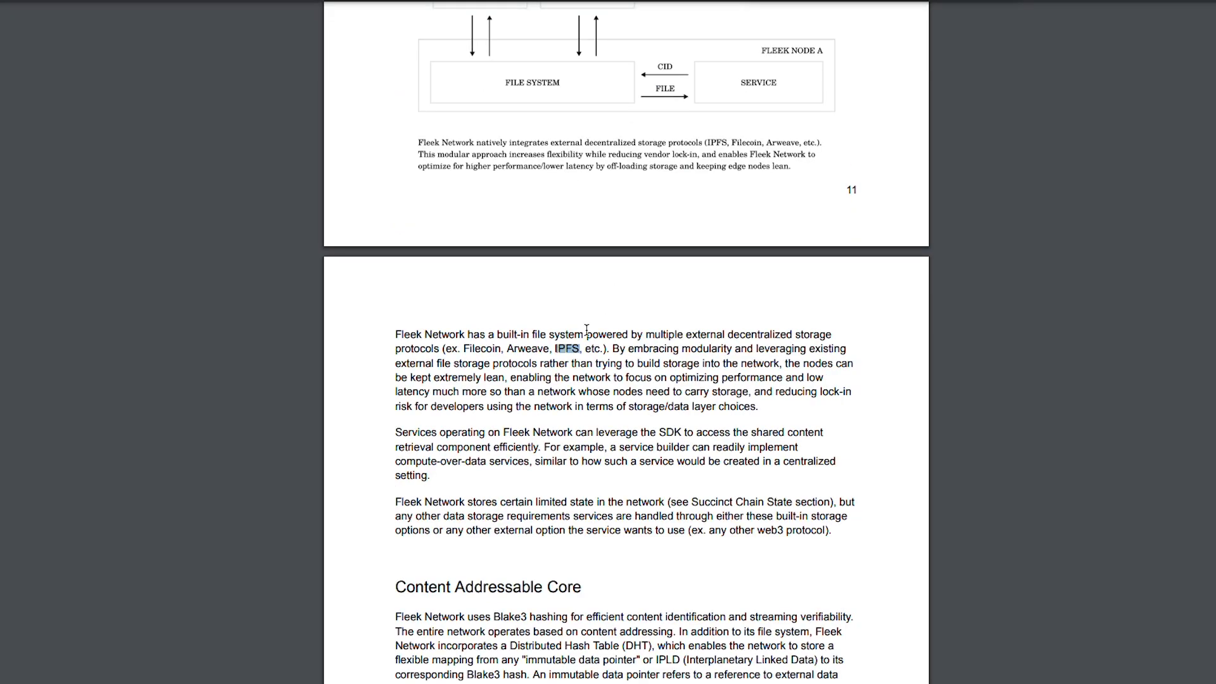
Step: Highlight the built-in file system sentence and storage protocol names, then open the docs About page
left_click_drag(532, 334, 778, 336)
left_click(778, 335)
scroll(780, 334, "down", 1)
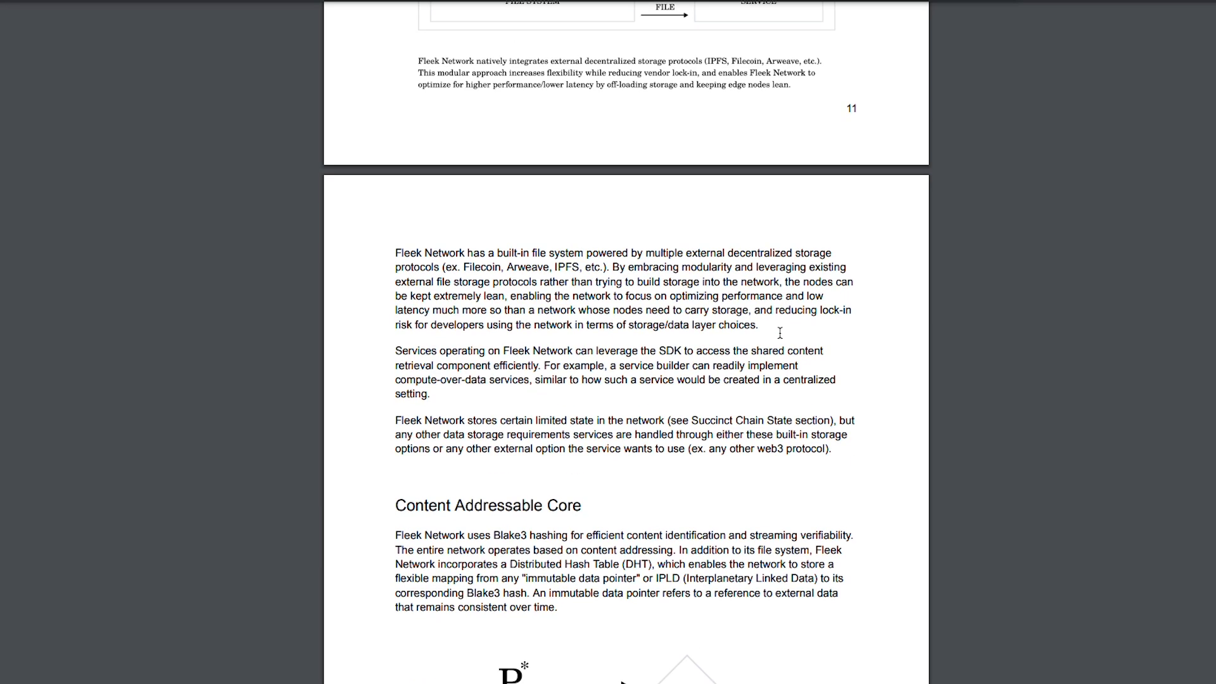
left_click_drag(464, 266, 586, 267)
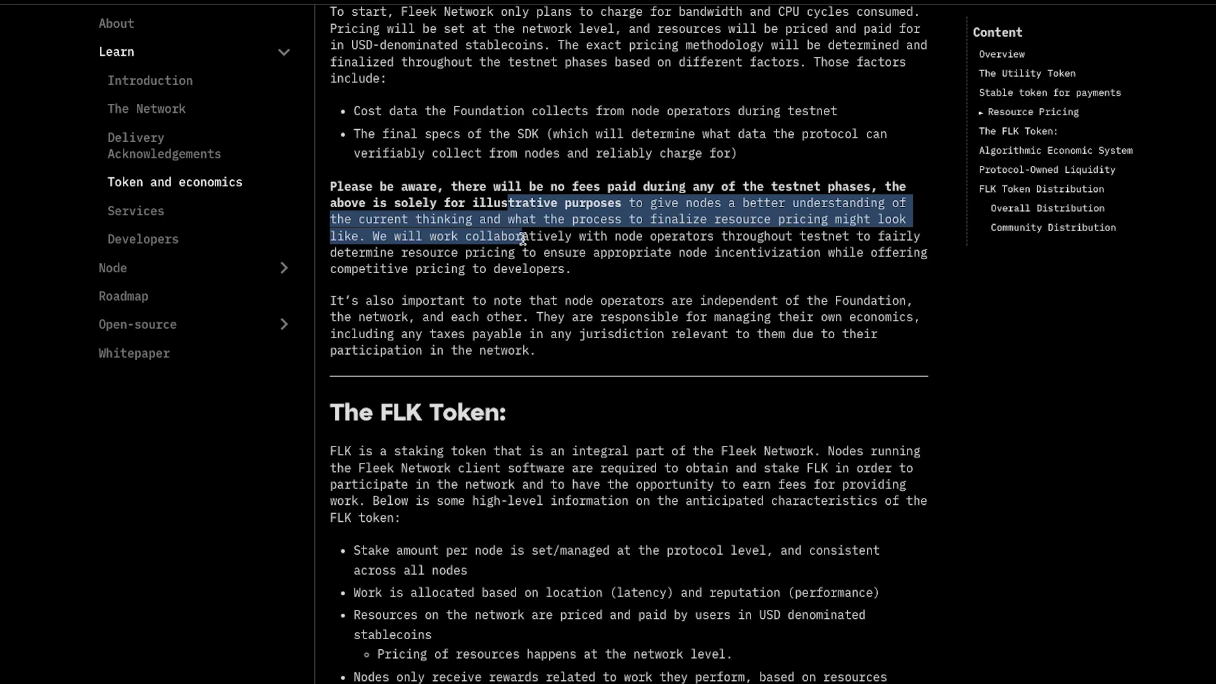
left_click_drag(545, 266, 544, 282)
left_click(541, 288)
scroll(540, 288, "up", 4)
scroll(540, 288, "up", 6)
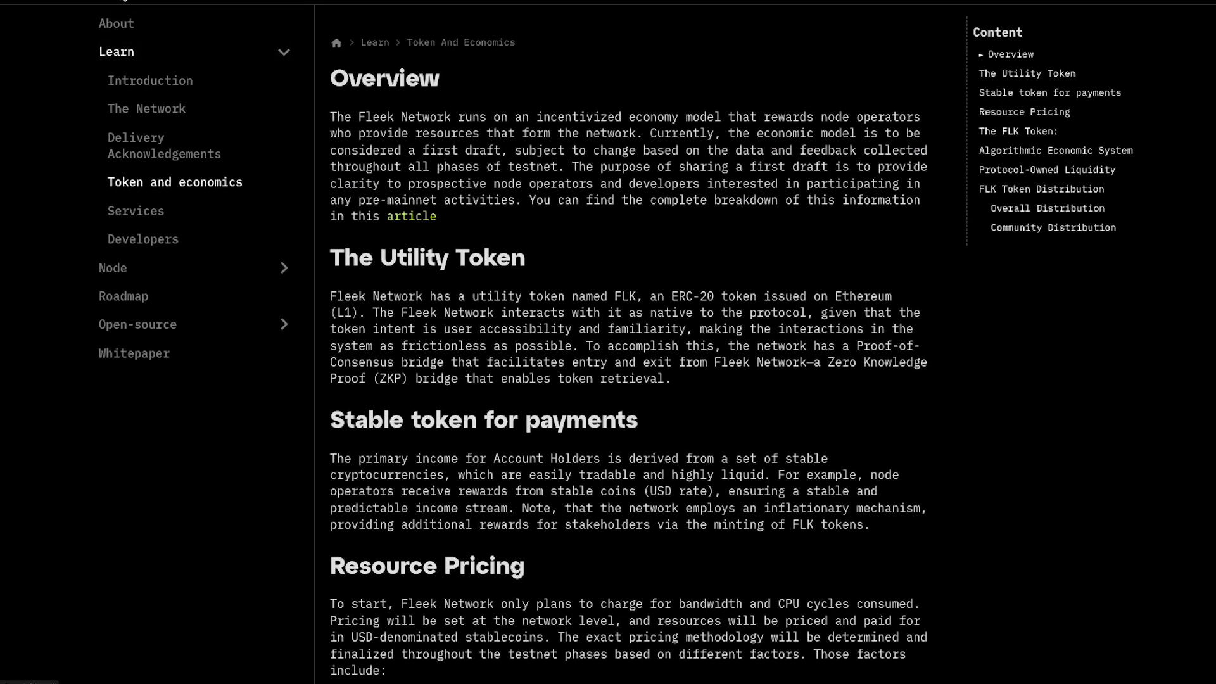
left_click(116, 23)
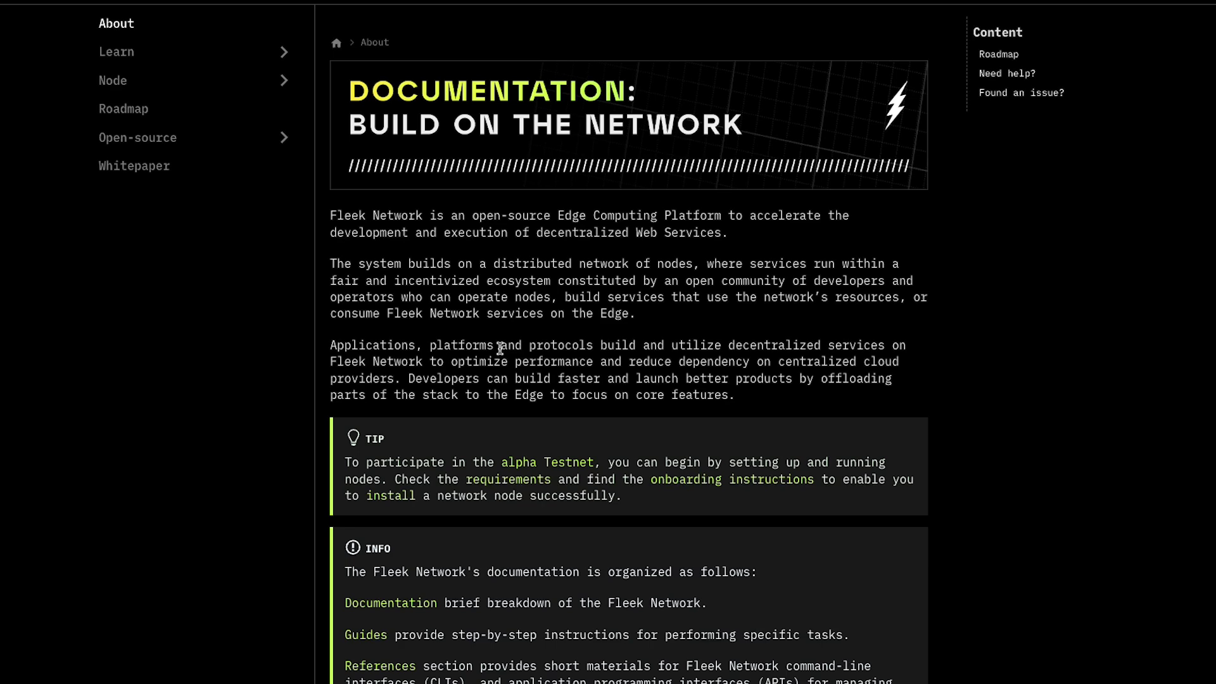
scroll(500, 349, "down", 5)
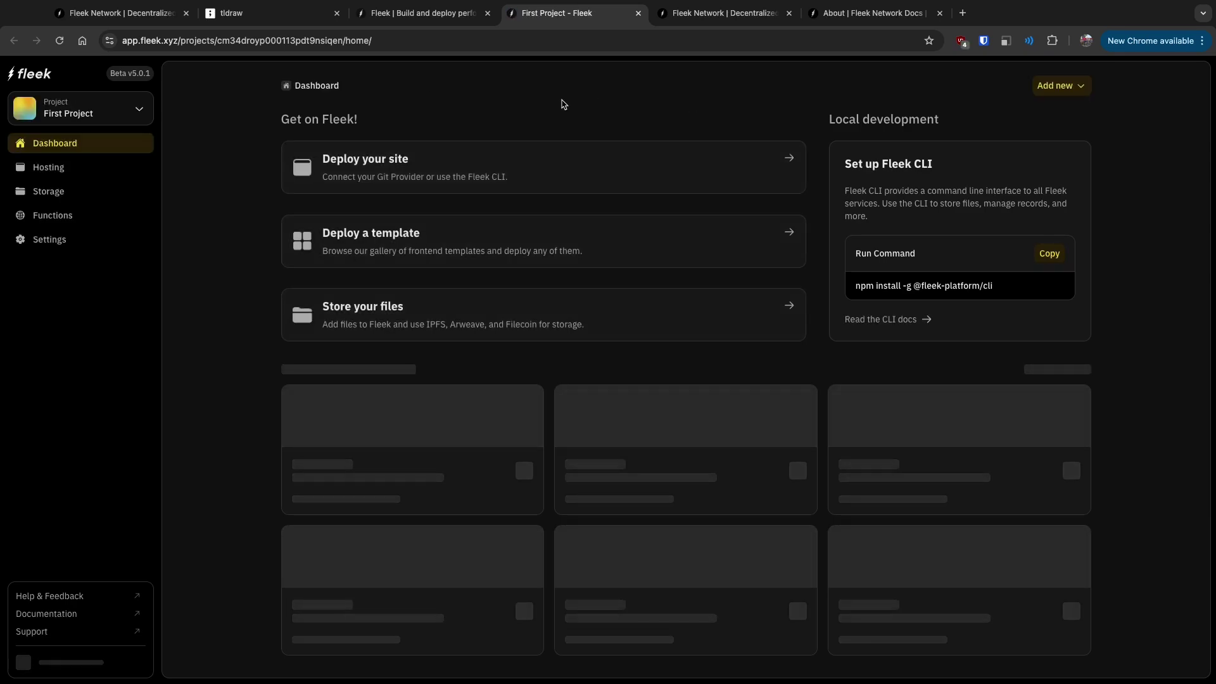
Step: Open fleek-test2, check its Audit Log, redeploy it, and return to the Hosting list
left_click(346, 463)
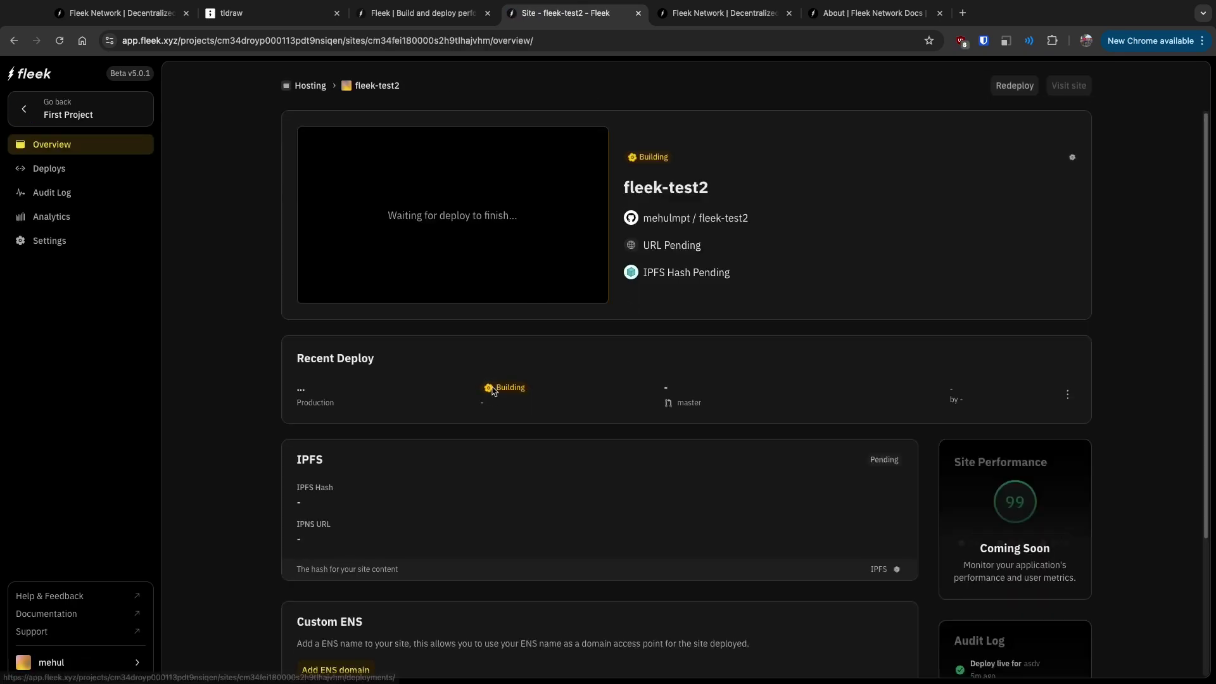
mouse_move(497, 393)
left_mouse_down()
mouse_move(606, 391)
mouse_move(517, 399)
left_mouse_up()
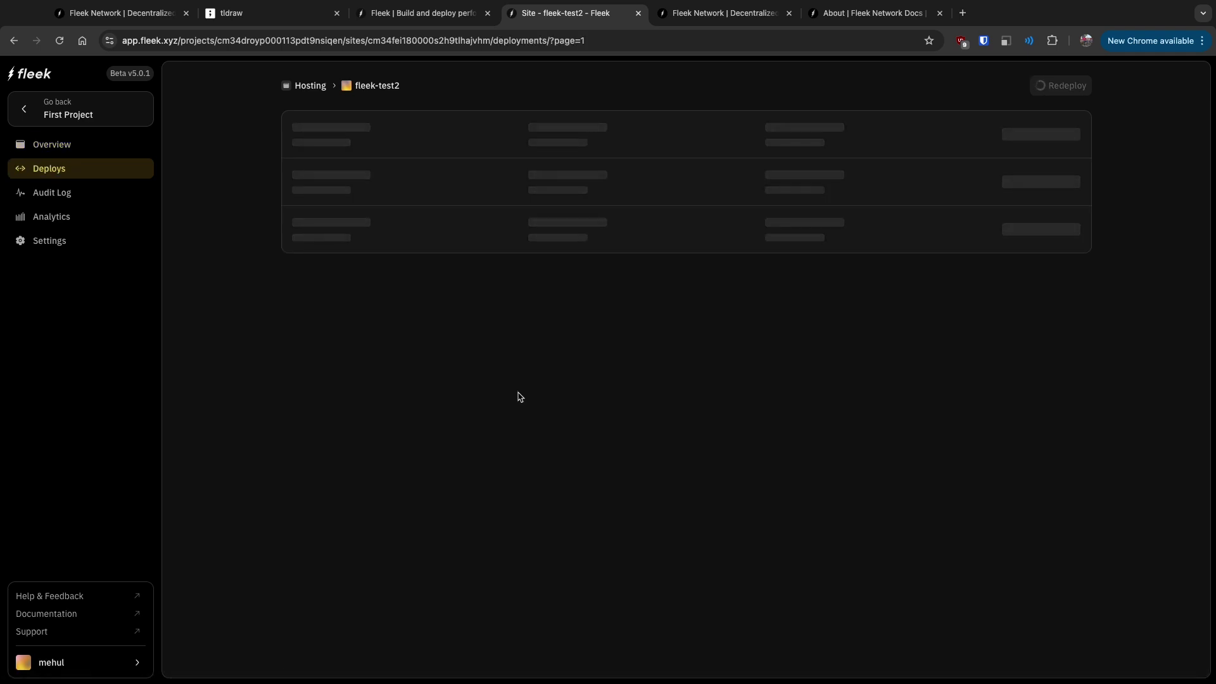
left_click(76, 193)
left_click(90, 149)
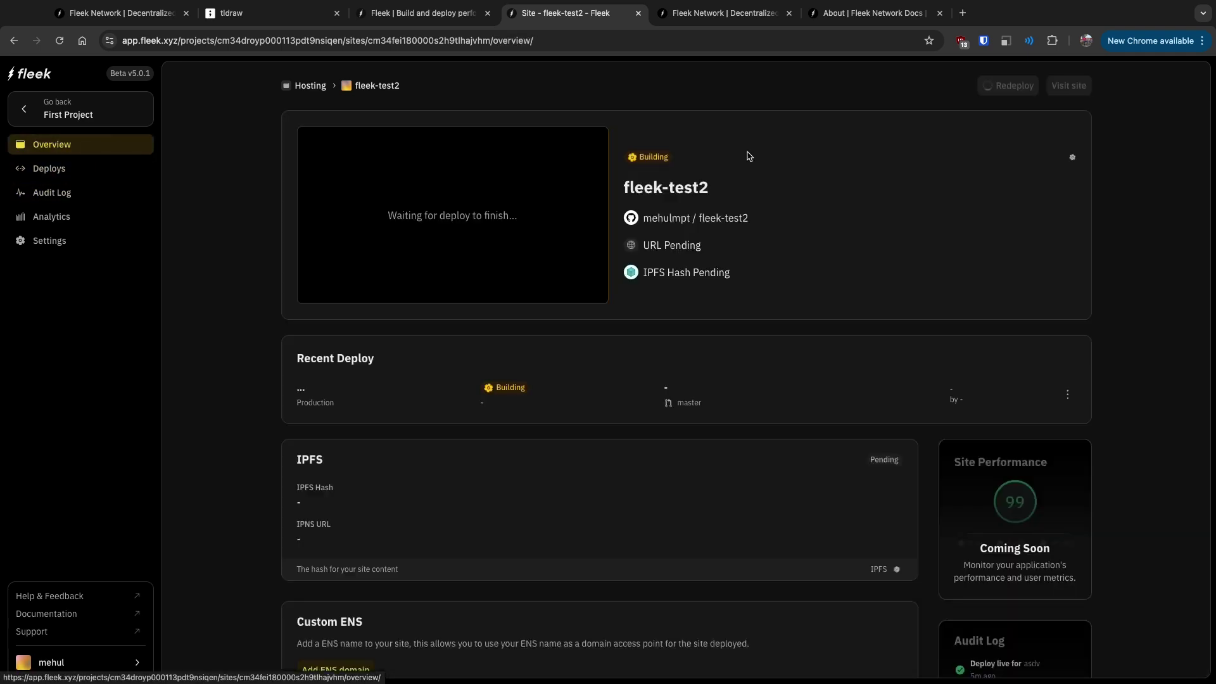
left_click(1012, 86)
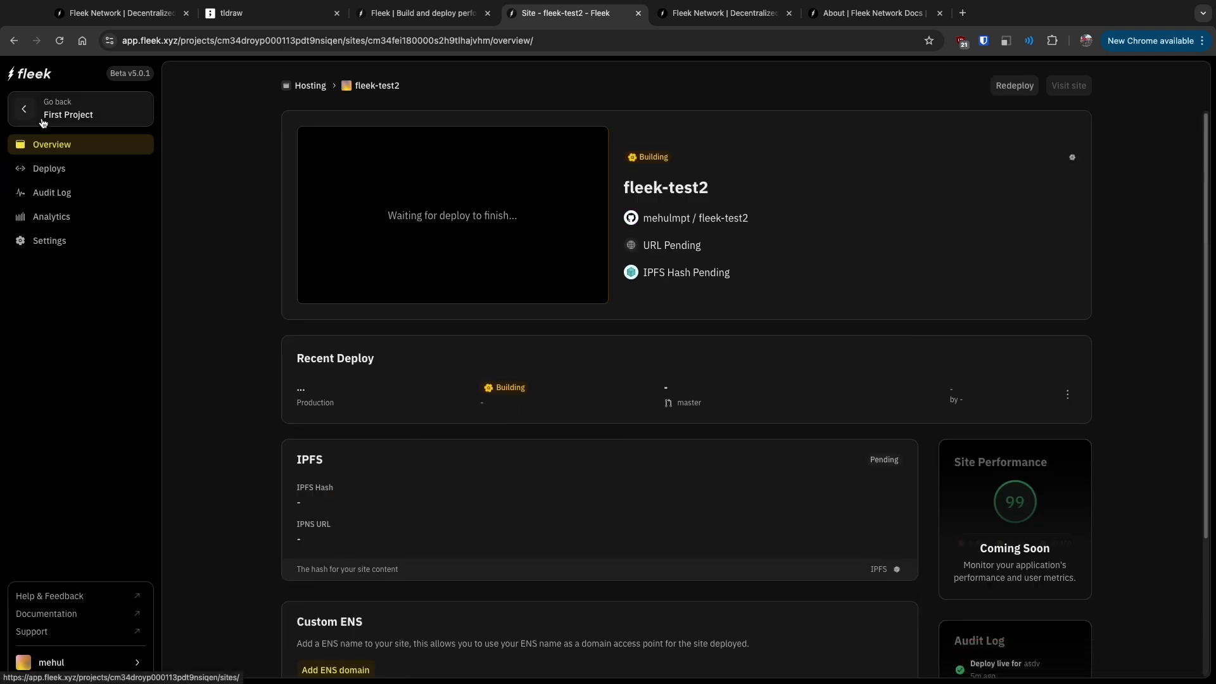
left_click(79, 118)
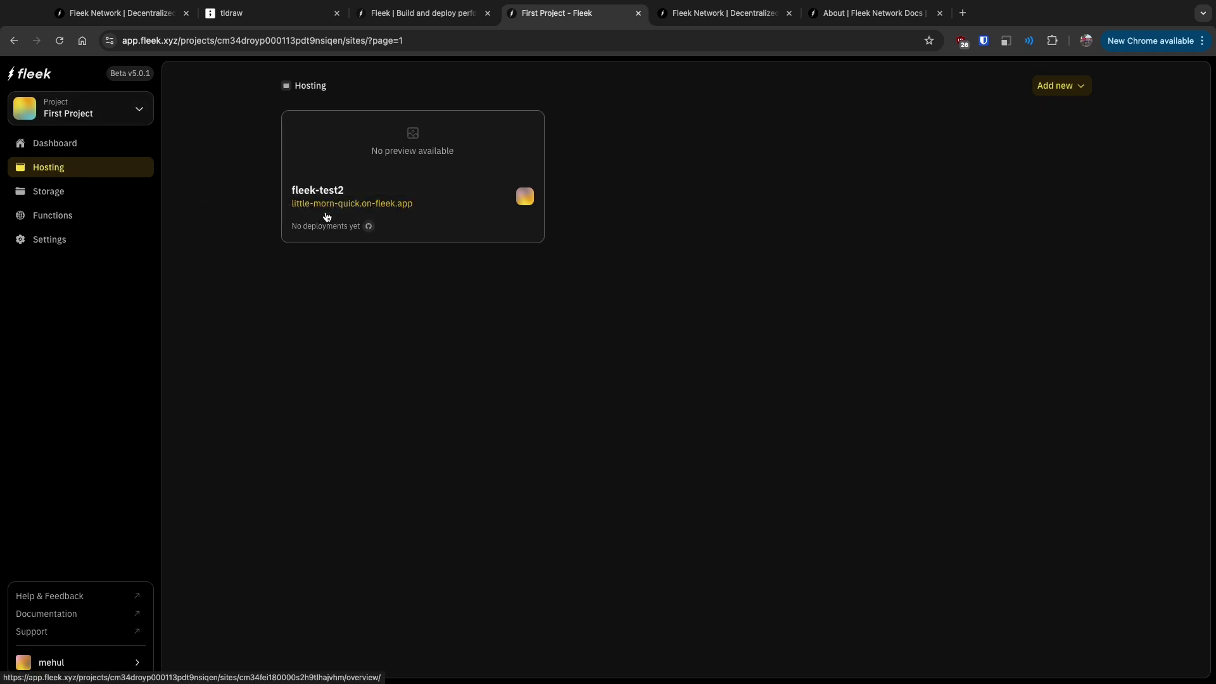
Step: Use DevTools to locate and copy the site URL little-morn-quick.on-fleek.app
key("super+alt+i")
left_click(323, 207)
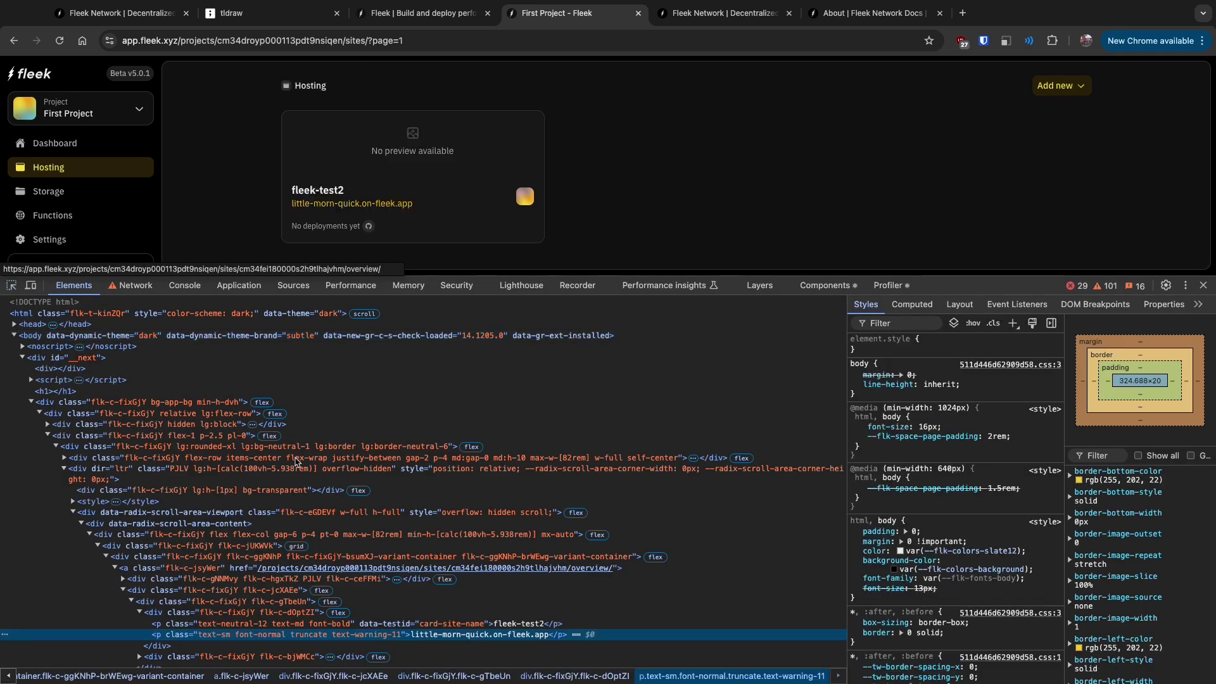
scroll(293, 476, "down", 1)
double_click(478, 549)
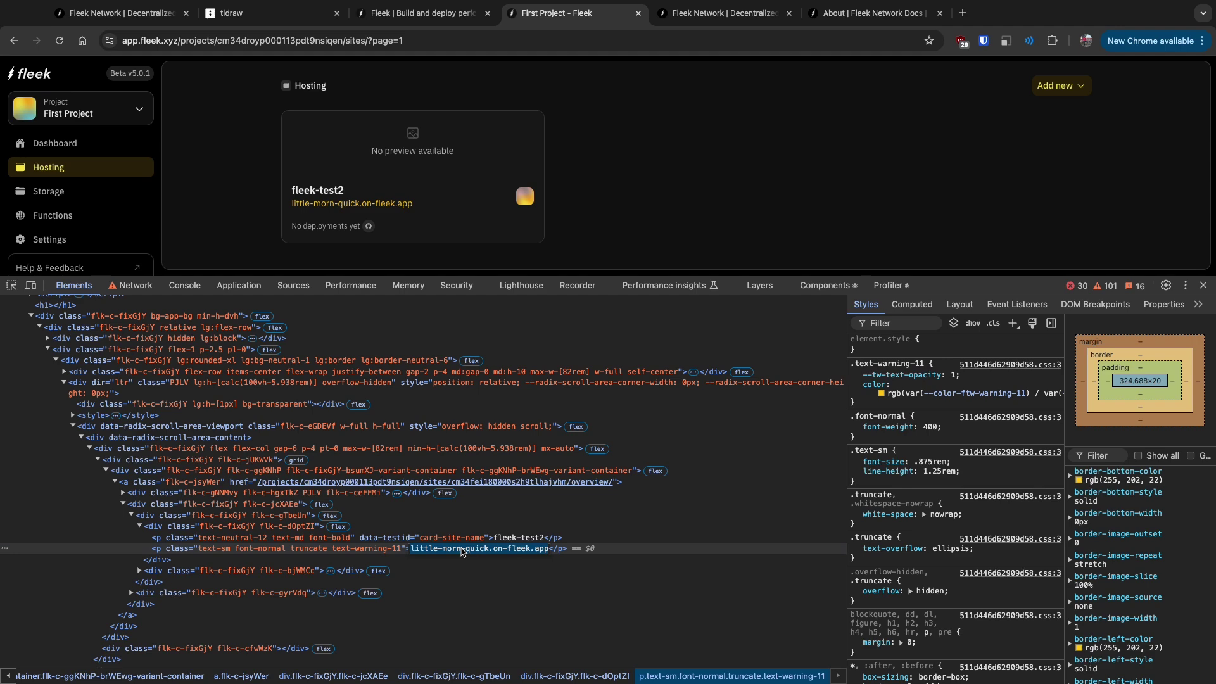
key("super+c")
left_click(1203, 285)
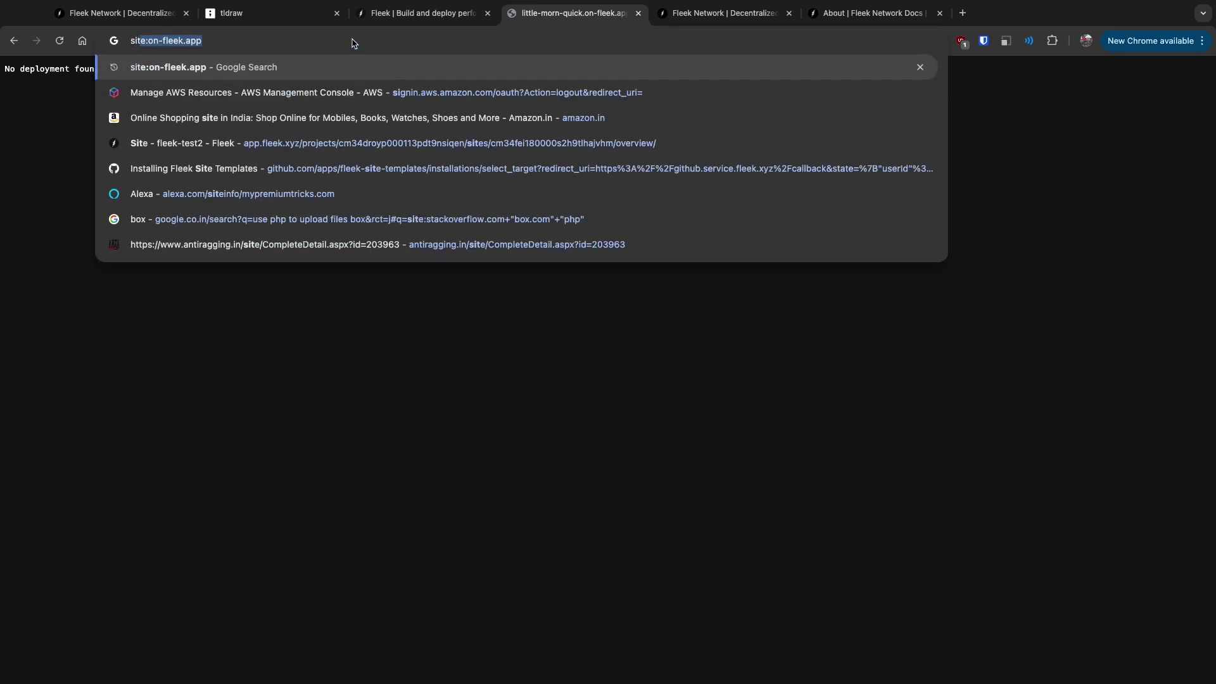
Step: Run the site:on-fleek.app search, look over nixtrading.on-fleek.app, and bring up DevTools
key("Return")
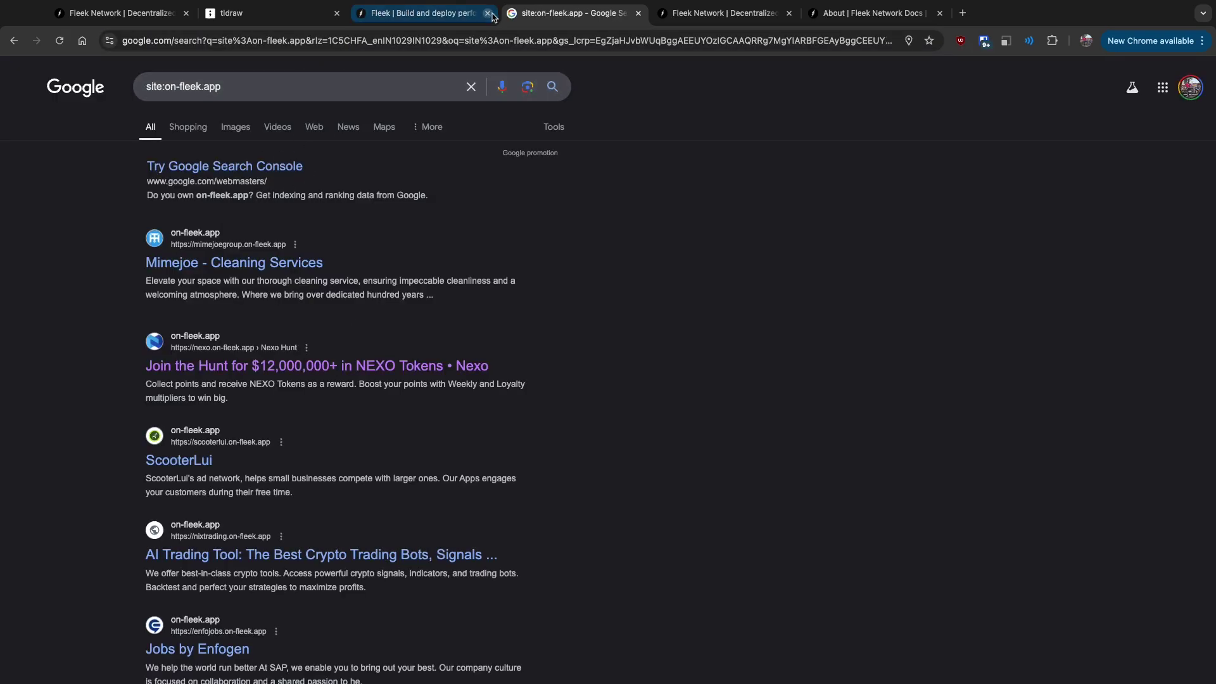
scroll(291, 386, "down", 3)
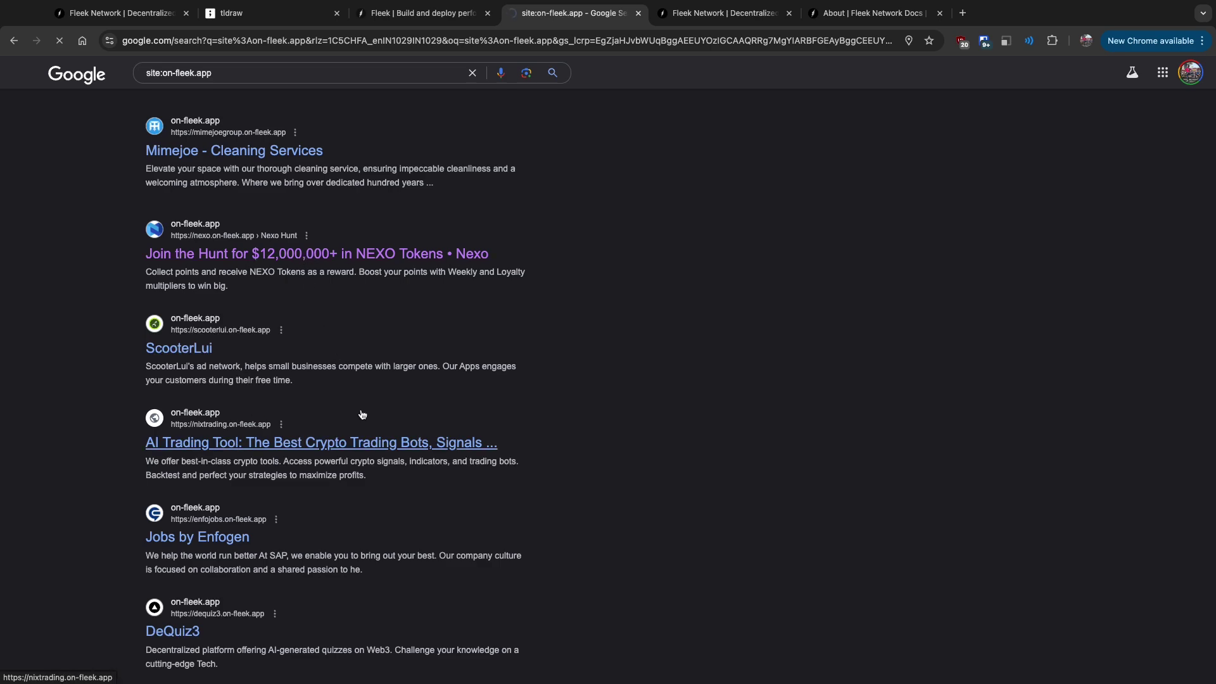
scroll(363, 415, "down", 3)
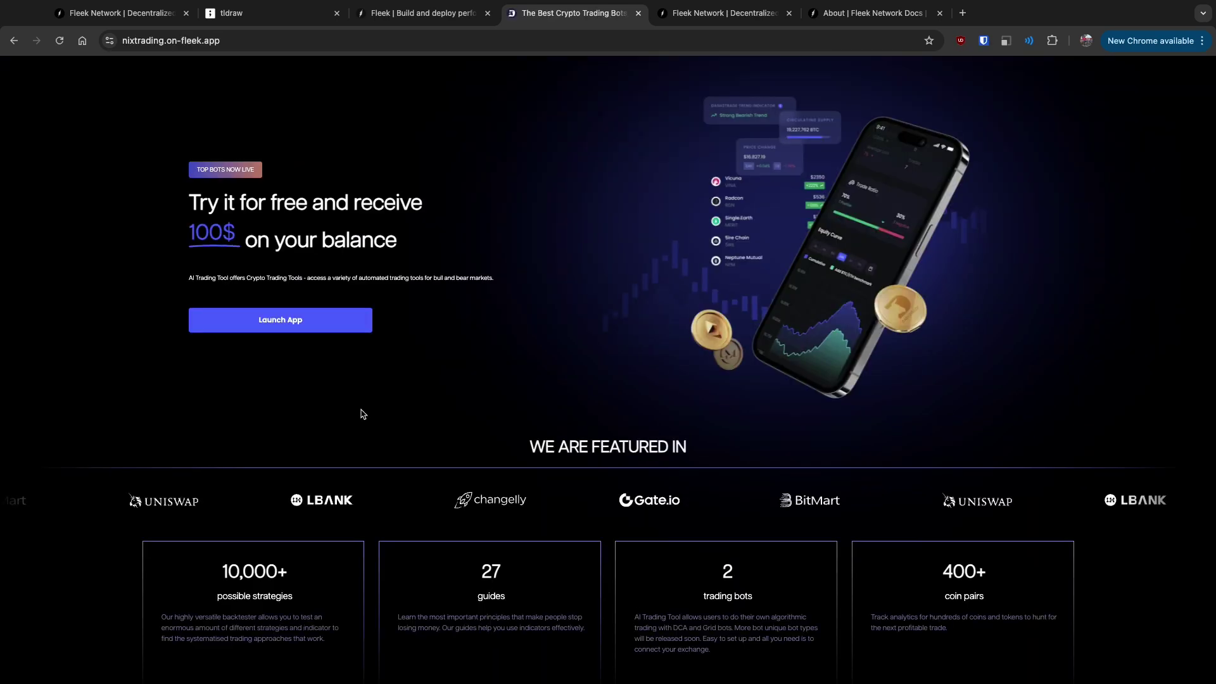
scroll(362, 415, "down", 10)
scroll(363, 412, "up", 10)
key("super+alt+i")
Step: Record nixtrading's network requests on reload, filter to Doc, and open the document's headers
left_click(174, 286)
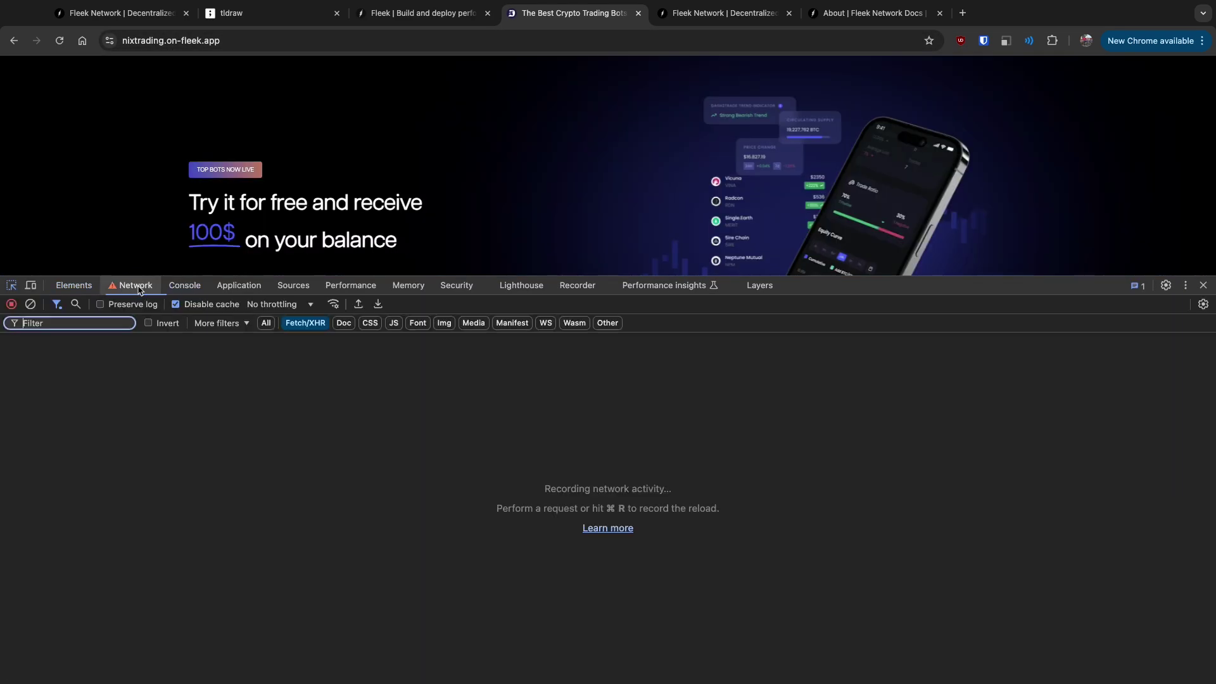
key("super+r")
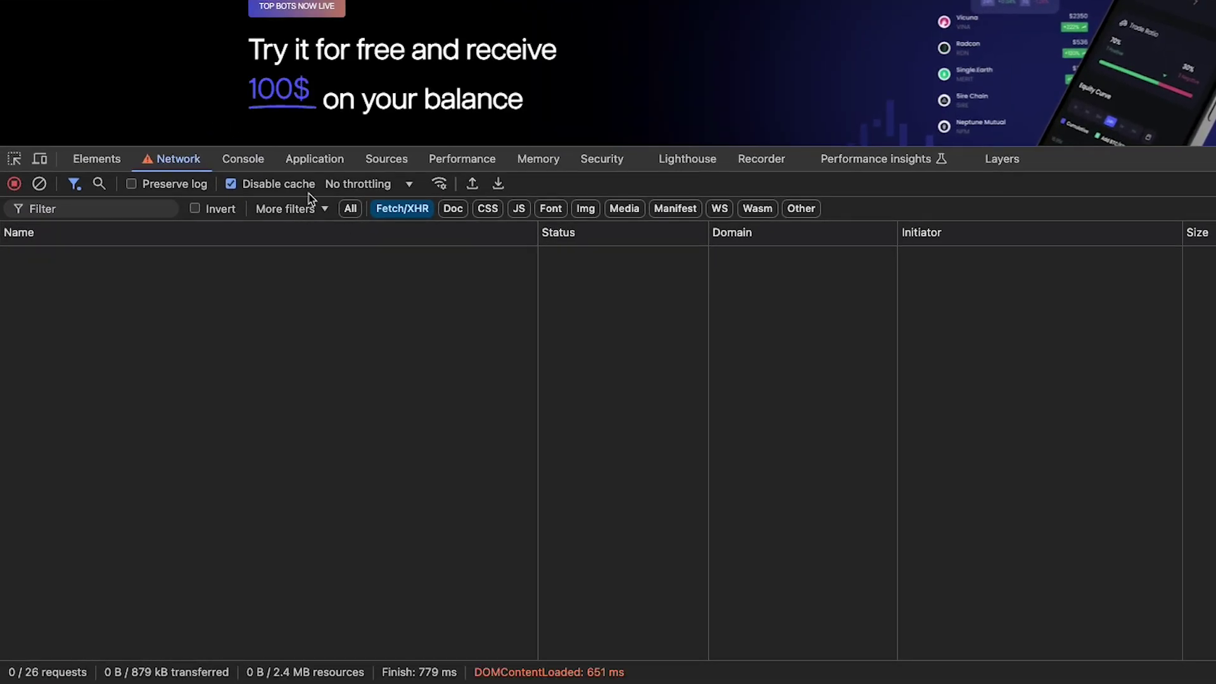
left_click(230, 184)
left_click(350, 209)
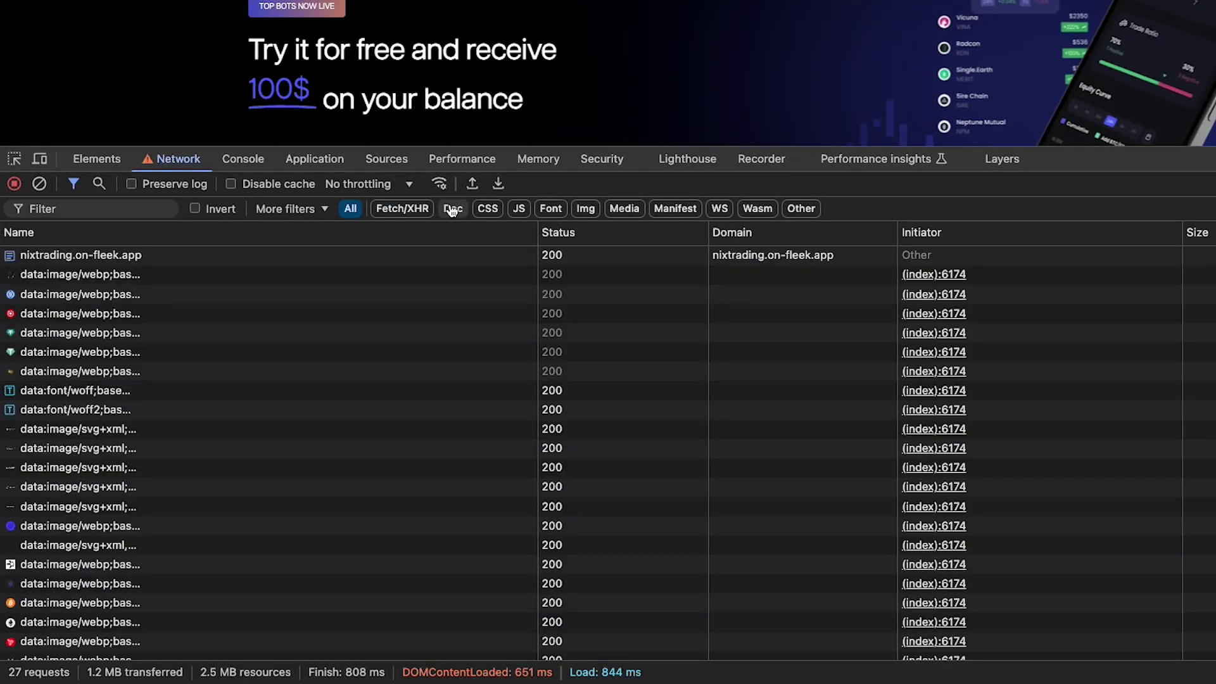
left_click(451, 210)
left_click(214, 256)
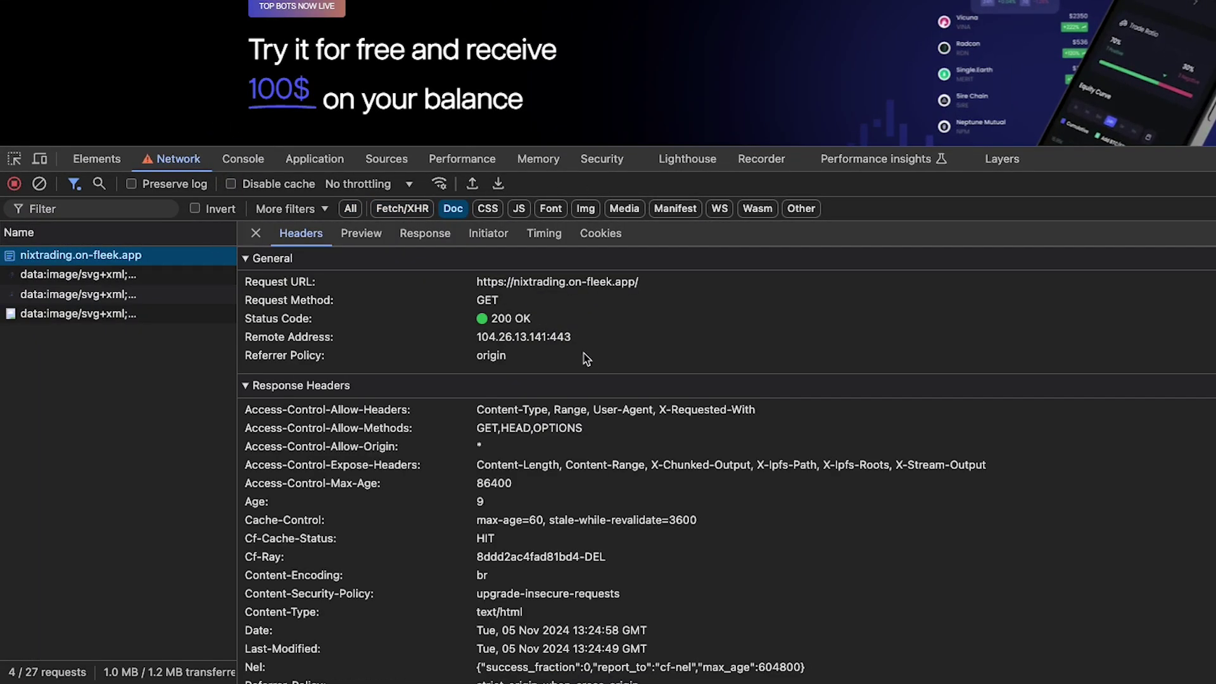
Step: Read through the document's headers, selecting the remote address 104.26.13.141
double_click(523, 342)
scroll(523, 342, "down", 2)
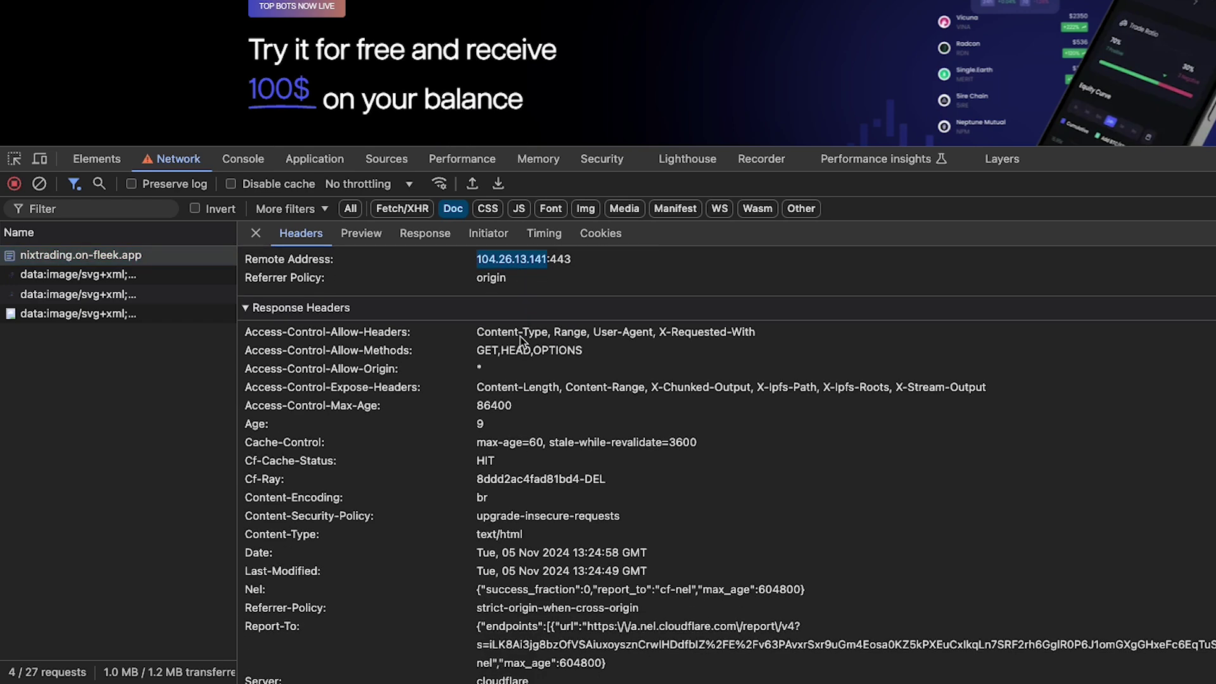
scroll(523, 342, "up", 2)
scroll(523, 342, "down", 5)
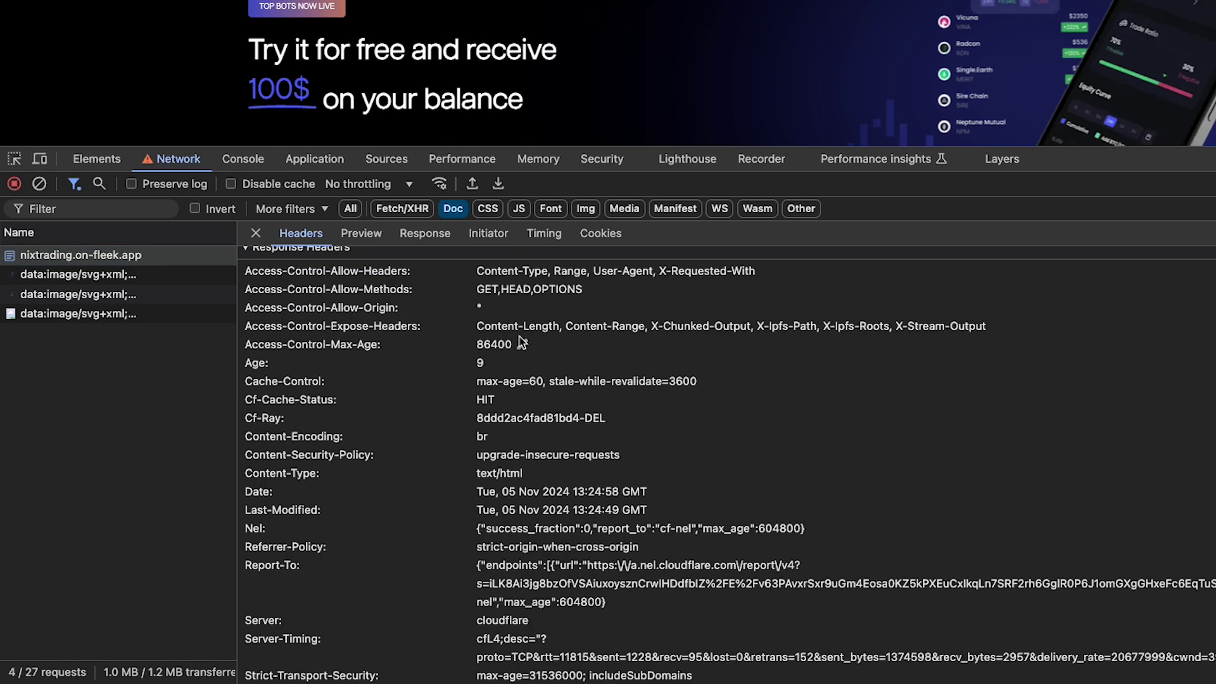
scroll(326, 437, "up", 4)
scroll(326, 437, "up", 1)
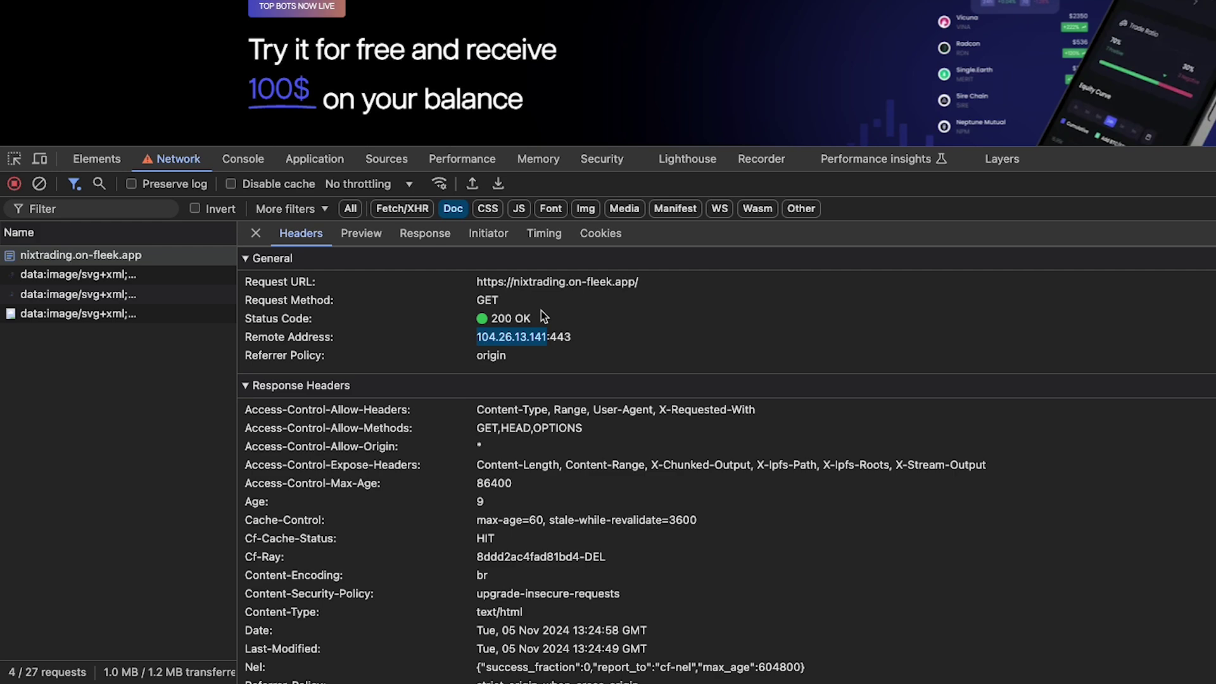
scroll(543, 317, "down", 5)
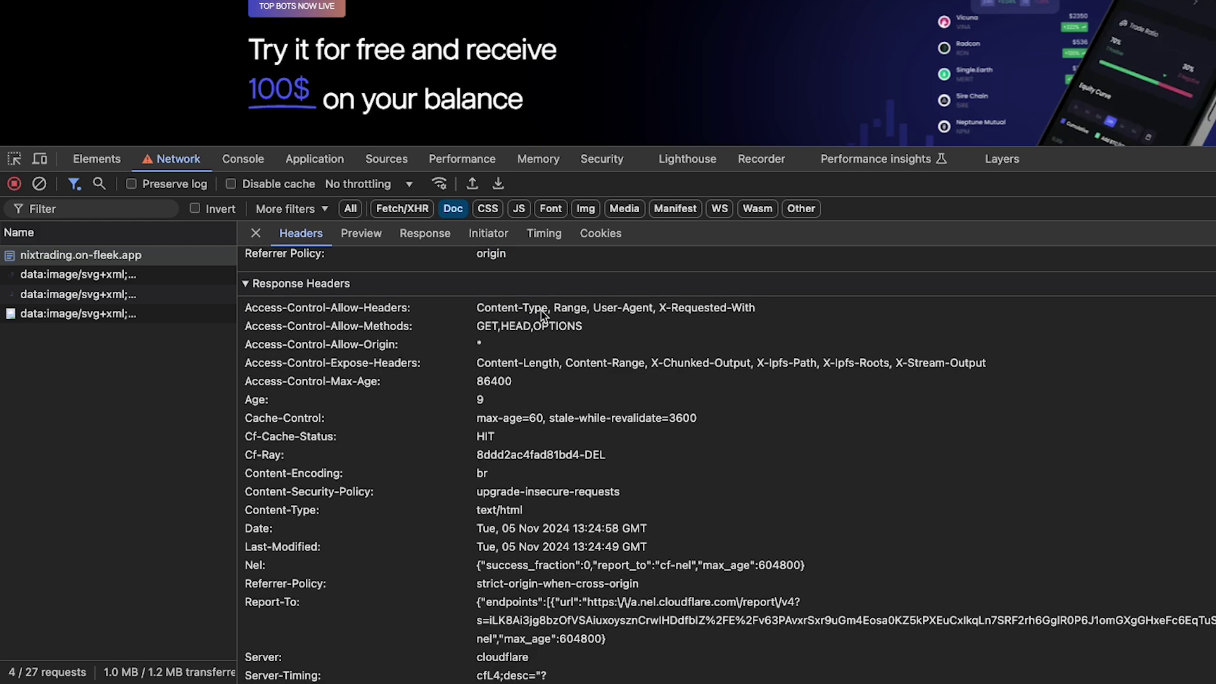
scroll(543, 317, "up", 5)
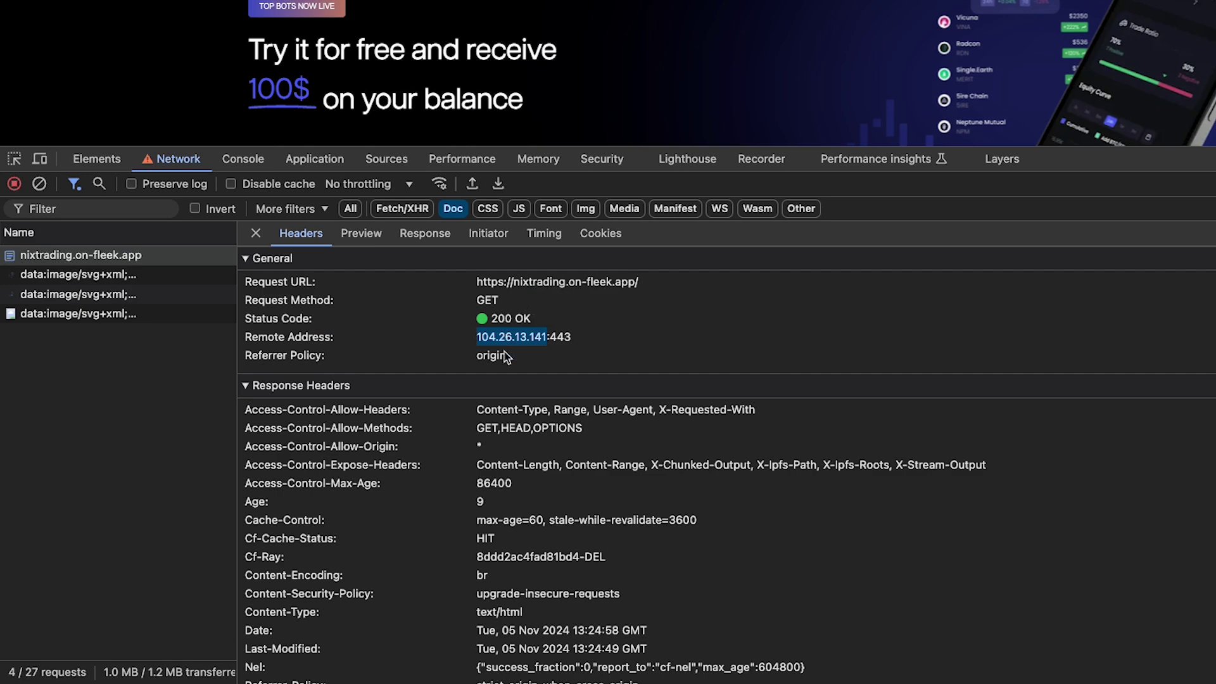
scroll(507, 356, "down", 10)
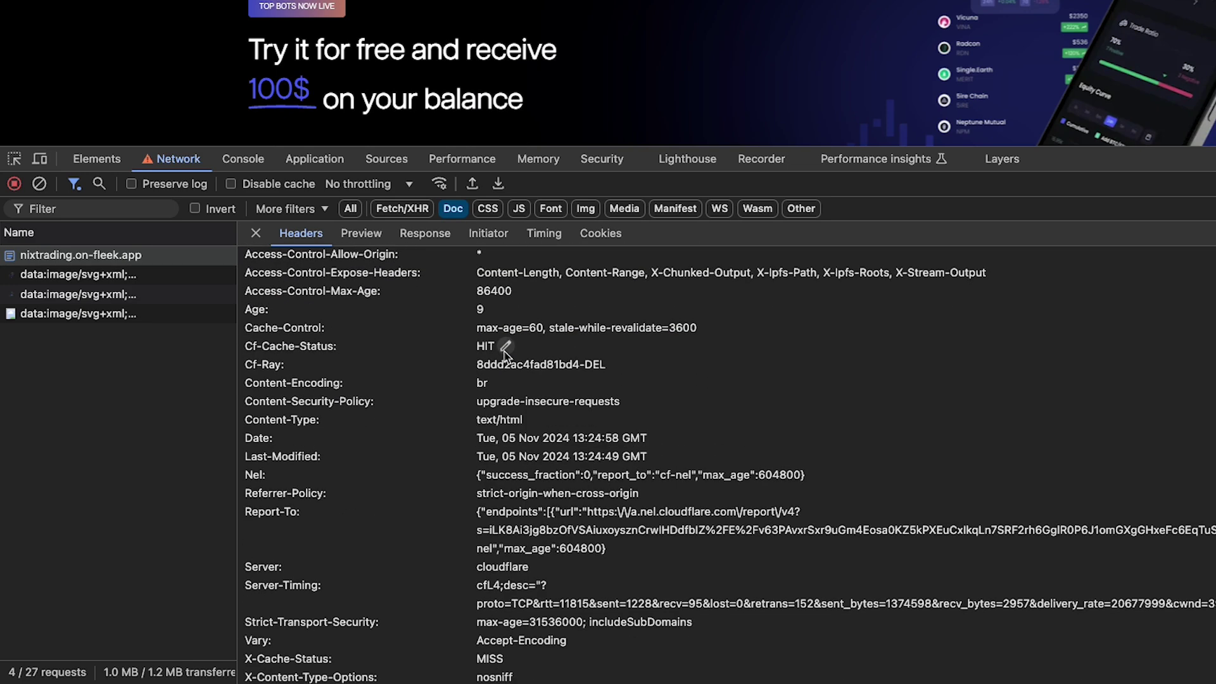
scroll(509, 455, "down", 3)
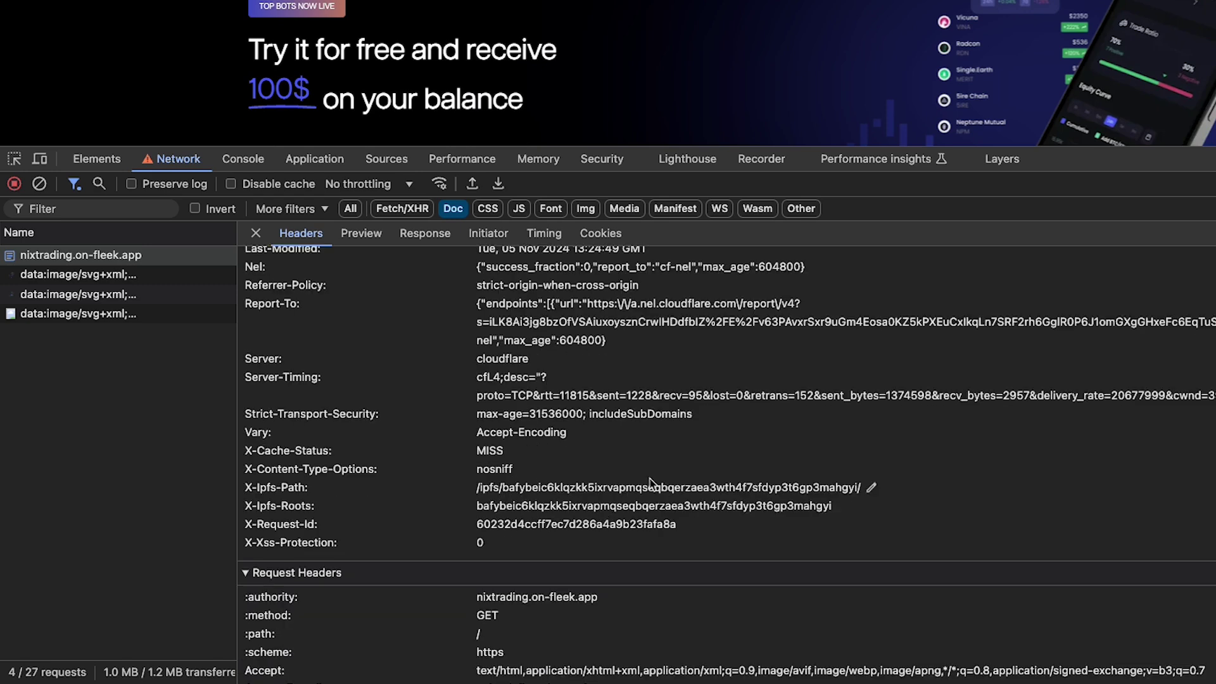
Step: Select the content identifiers in the X-Ipfs-Path and X-Ipfs-Roots headers
left_click_drag(257, 488, 350, 527)
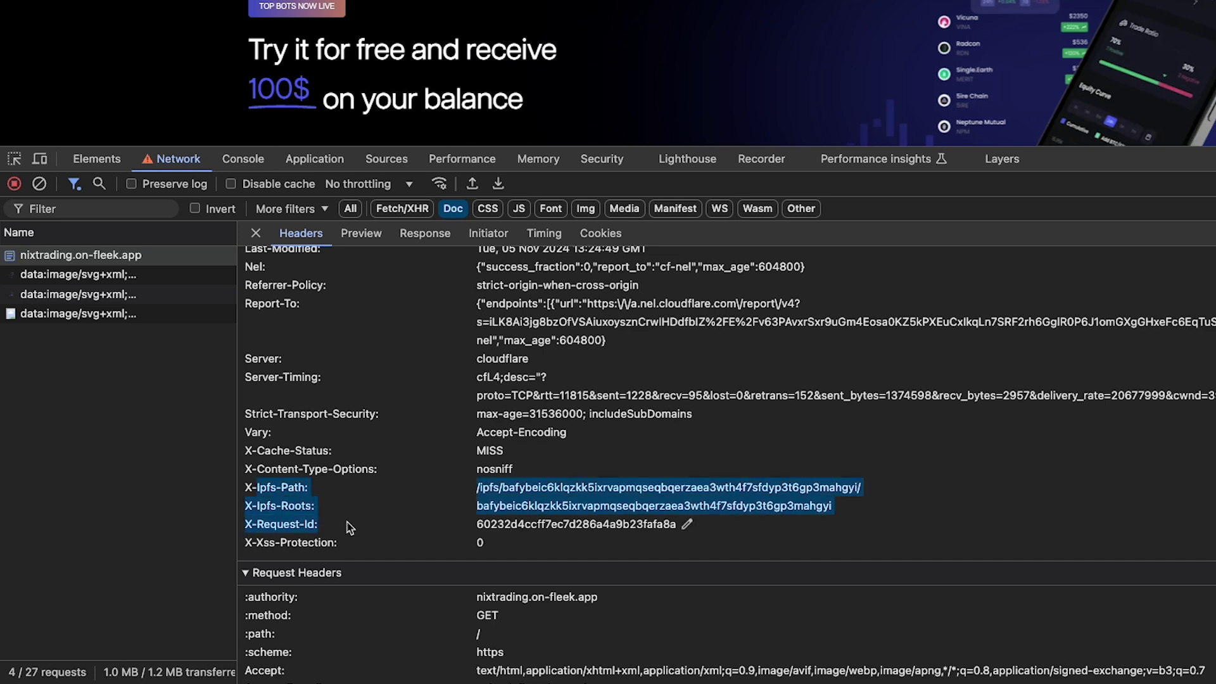
double_click(519, 505)
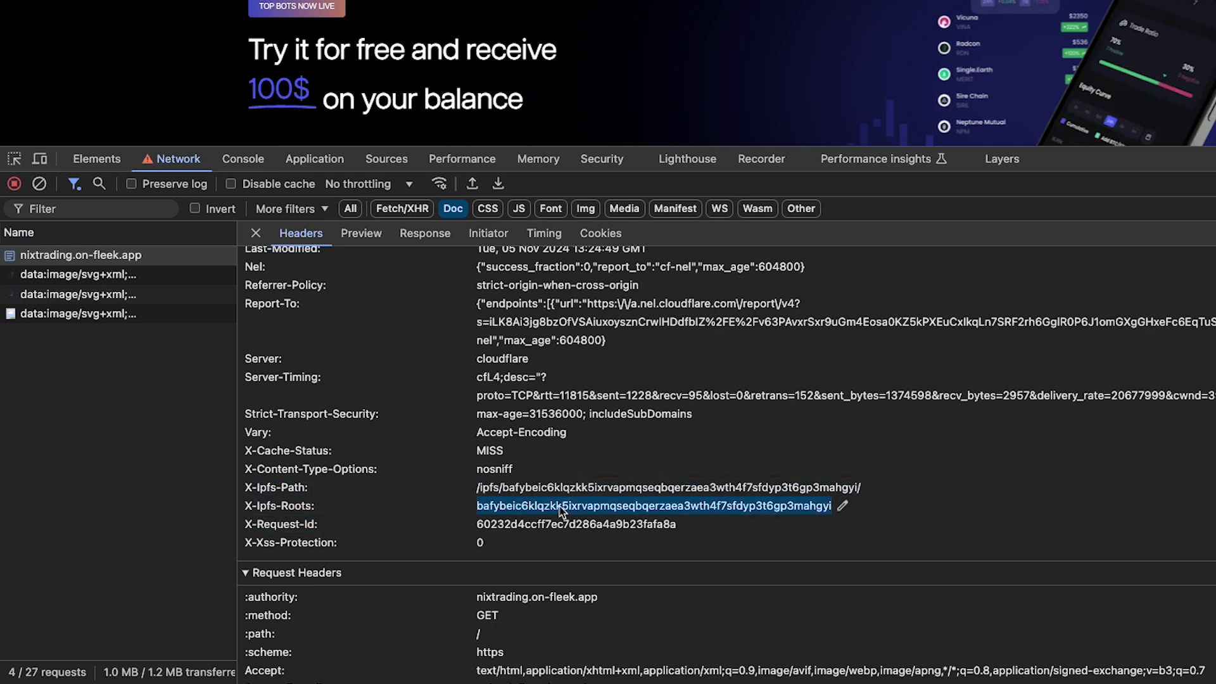
double_click(552, 489)
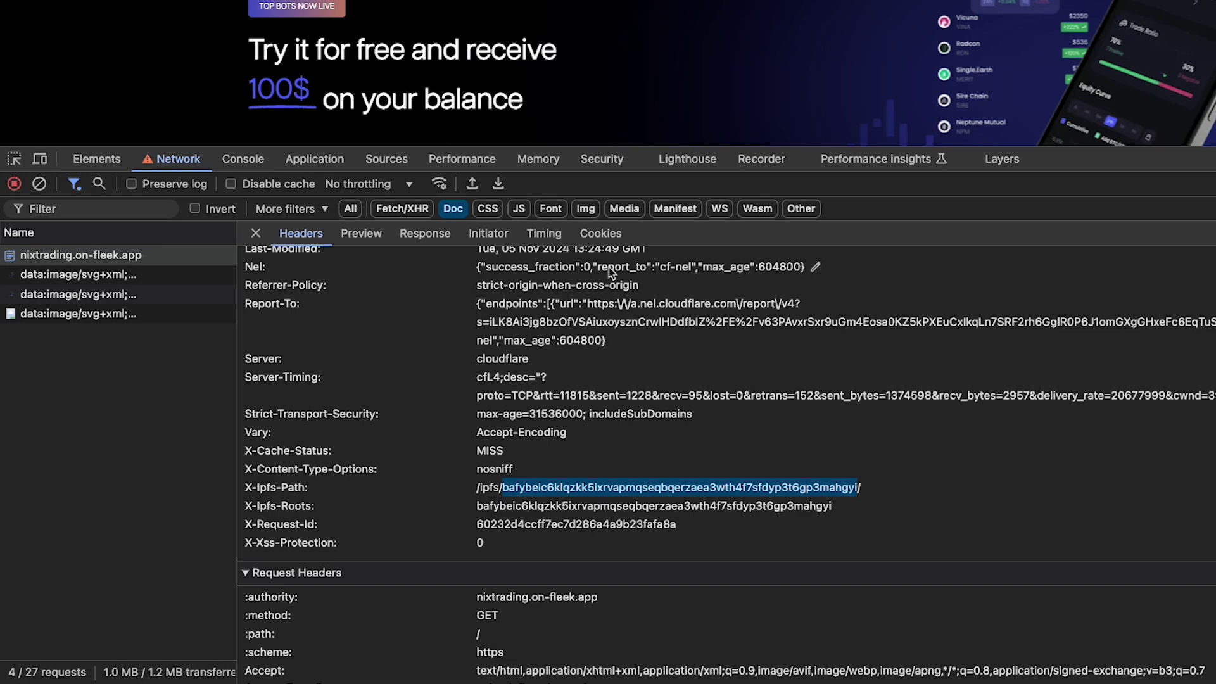
scroll(608, 282, "up", 3)
scroll(608, 282, "down", 4)
Step: Close the details and filter the request list by stylesheets, scripts, then all types
left_click(256, 233)
left_click(488, 209)
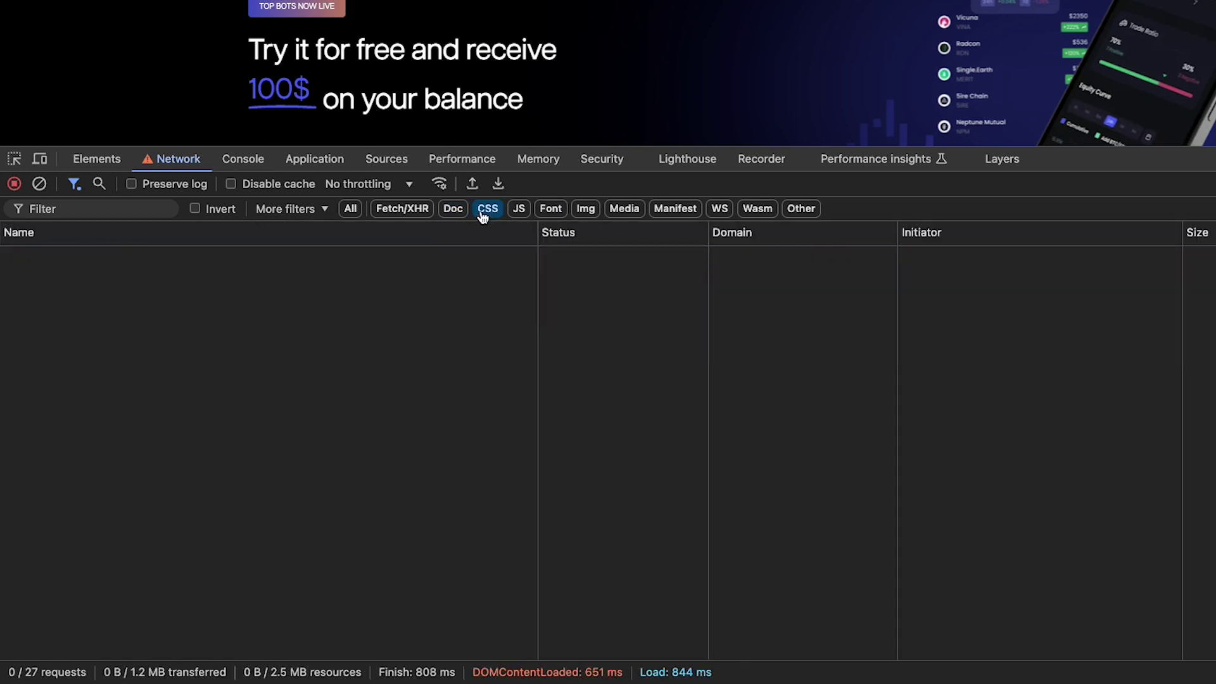
left_click(519, 209)
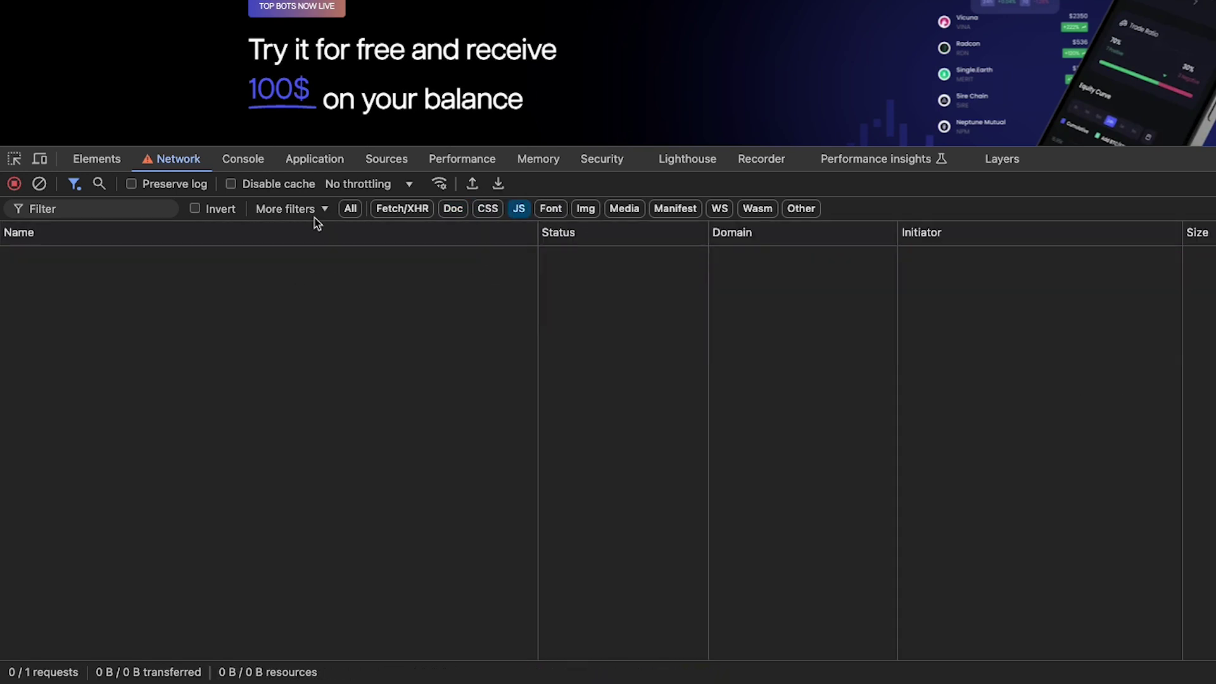
left_click(351, 208)
scroll(111, 326, "down", 3)
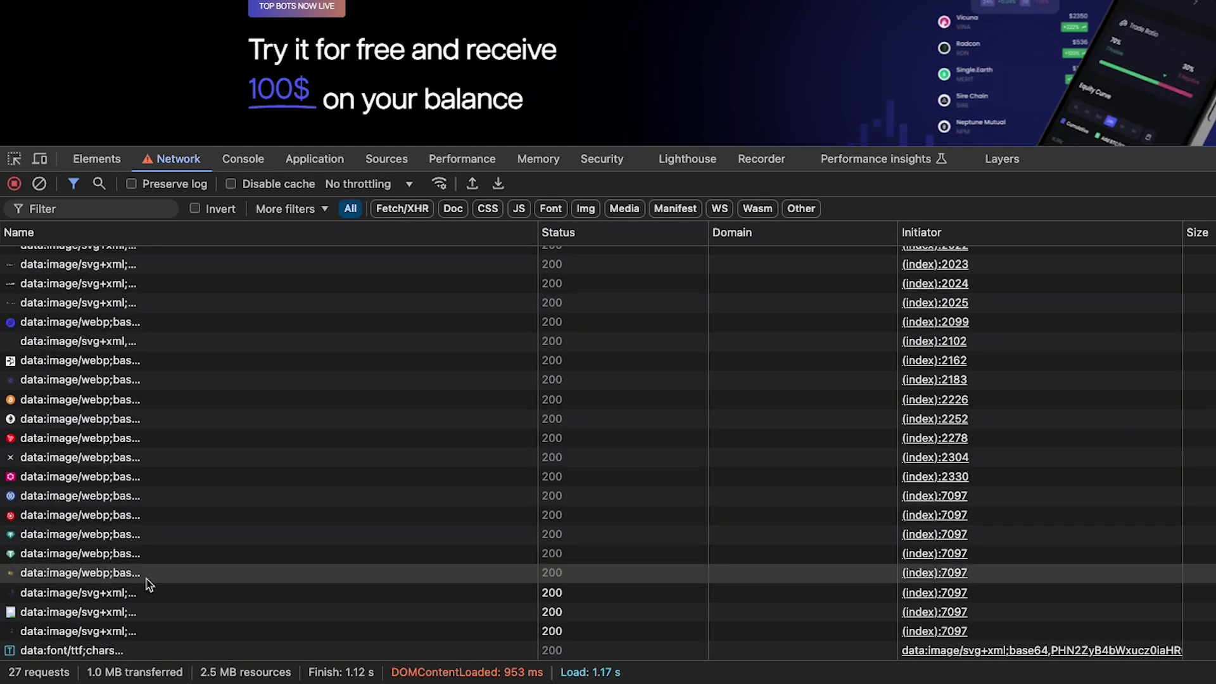
scroll(111, 304, "up", 5)
Step: Inspect the nixtrading request and two inline image requests, then return to the search results
left_click(109, 259)
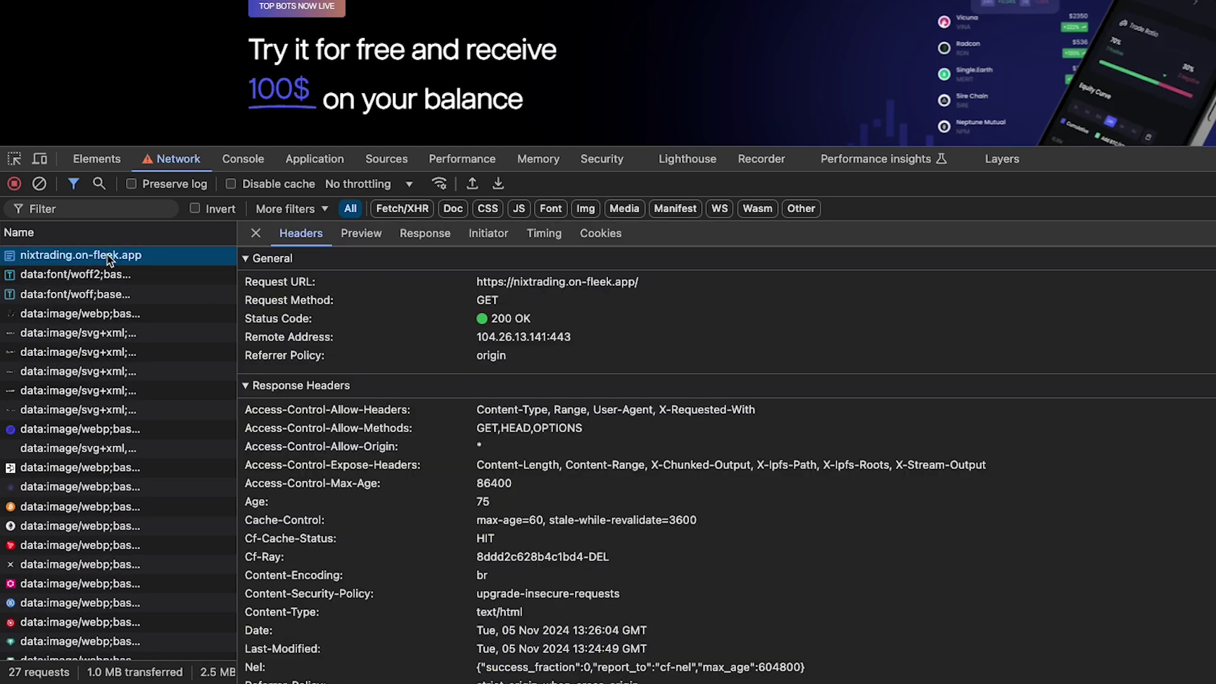
left_click(78, 390)
left_click(76, 467)
left_click(256, 233)
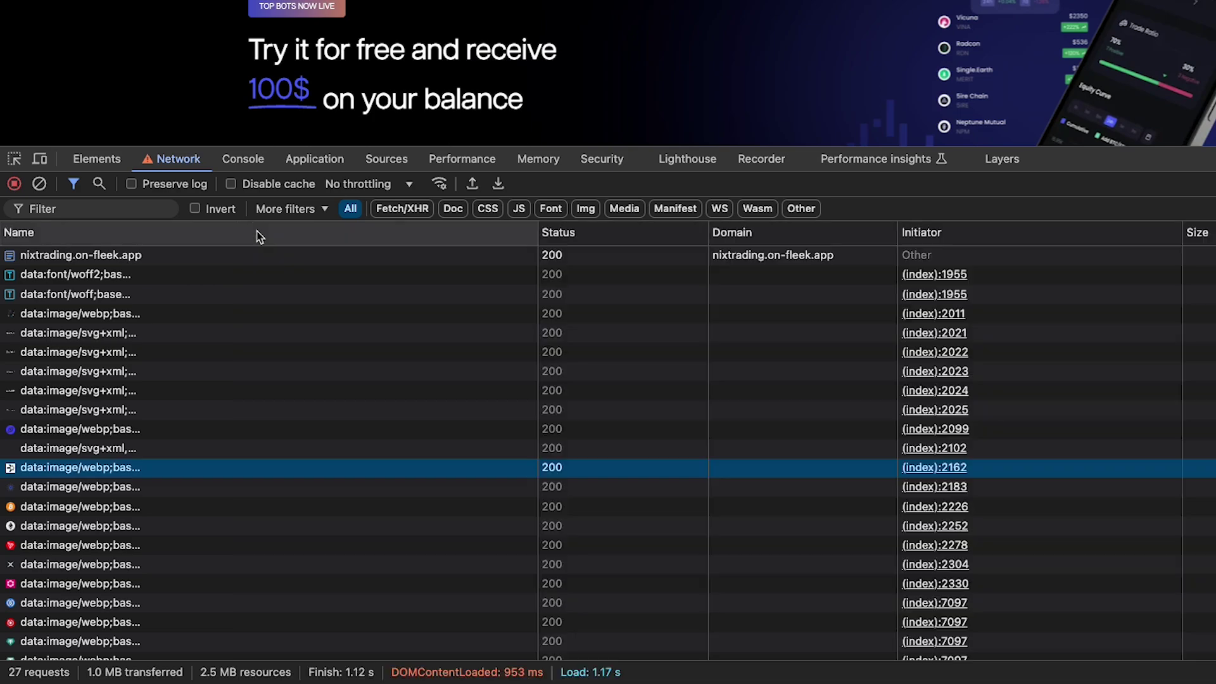
key("super+bracketleft")
Step: Open the ScooterLui site and view the s2.png request's headers and image preview
left_click(332, 27)
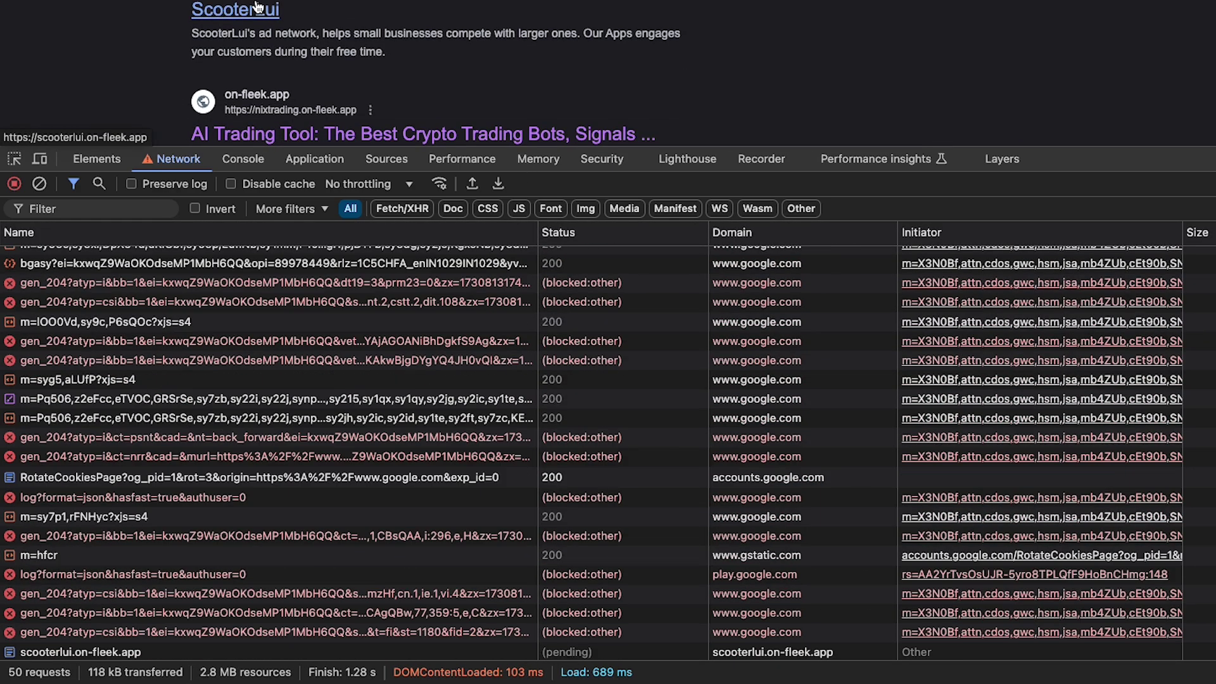
left_click(158, 497)
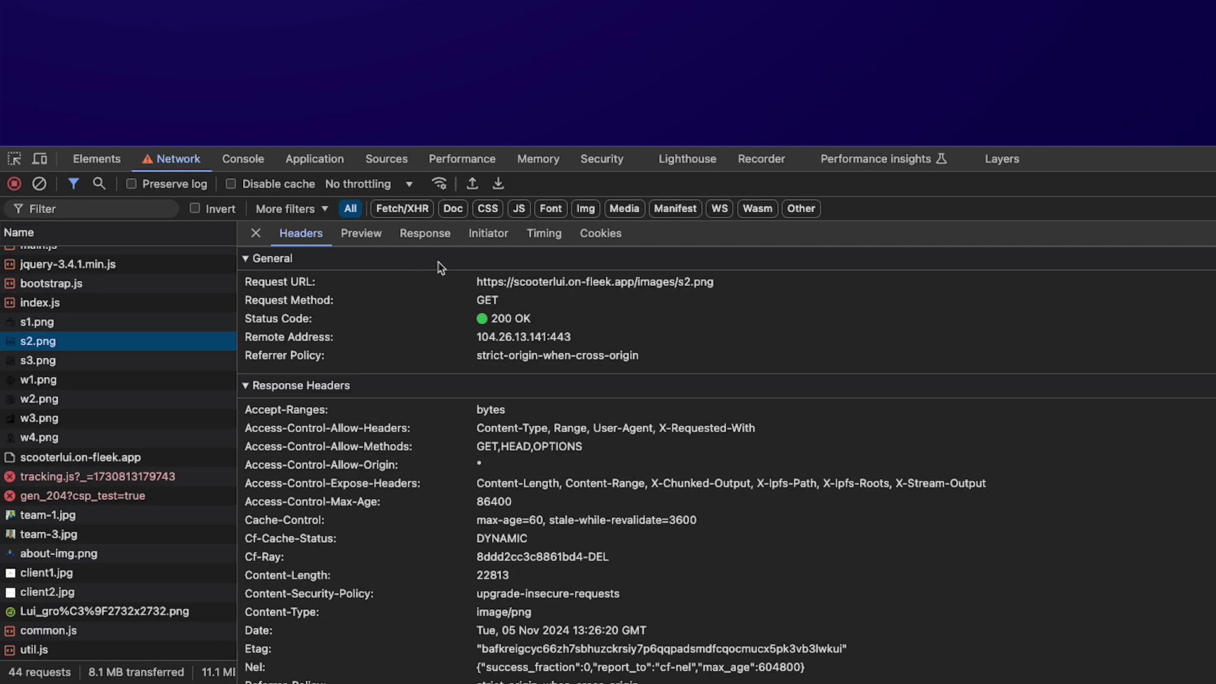
left_click(373, 241)
left_click(301, 233)
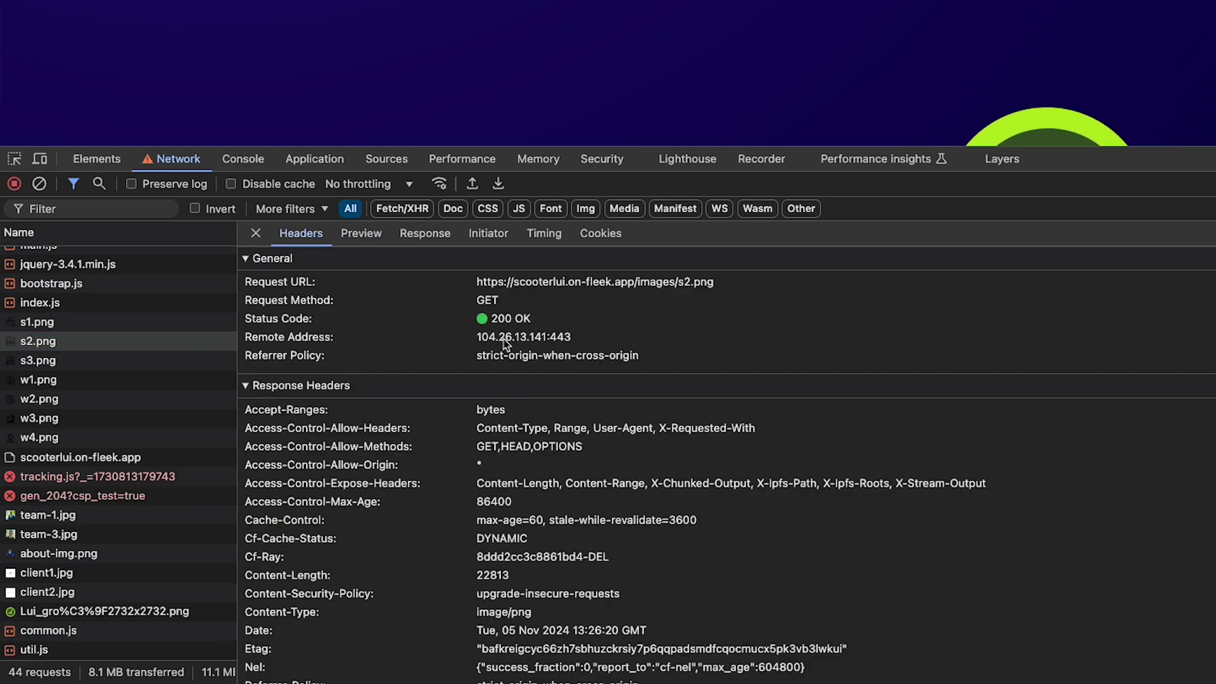
Step: Select s2.png's X-Ipfs-Path and X-Ipfs-Roots identifiers, check w2.png's headers, and close DevTools
scroll(506, 344, "down", 1)
scroll(507, 344, "down", 3)
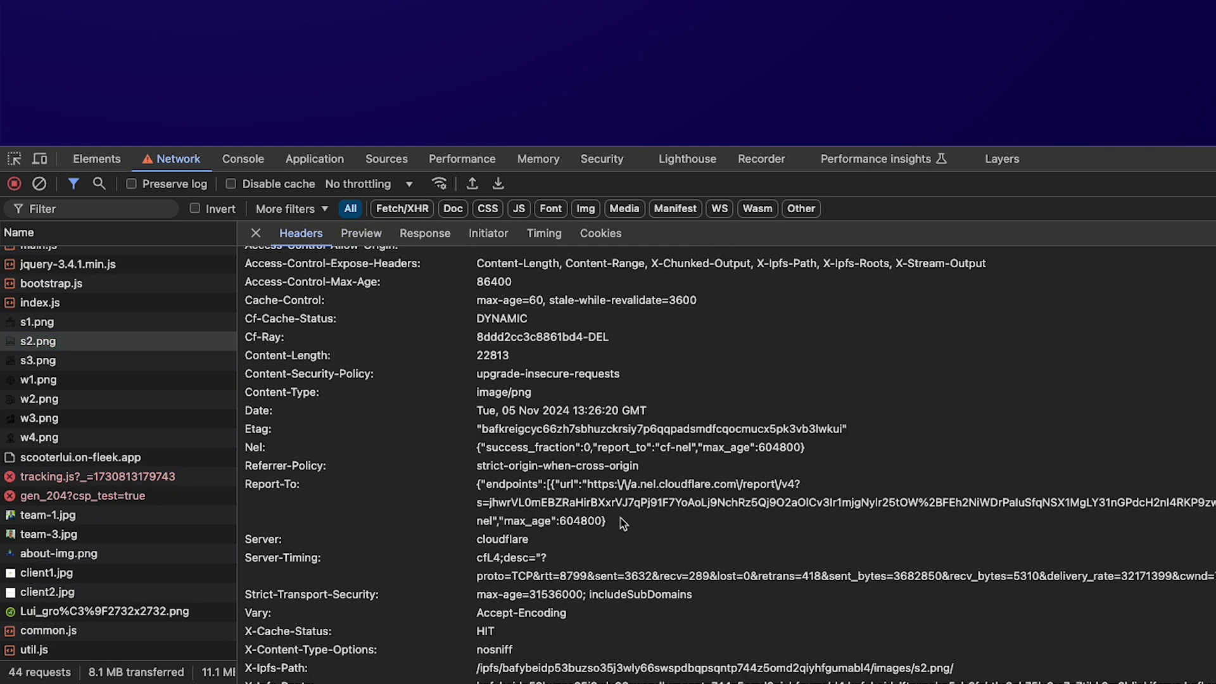
scroll(624, 524, "down", 3)
double_click(624, 523)
double_click(624, 542)
scroll(565, 573, "down", 4)
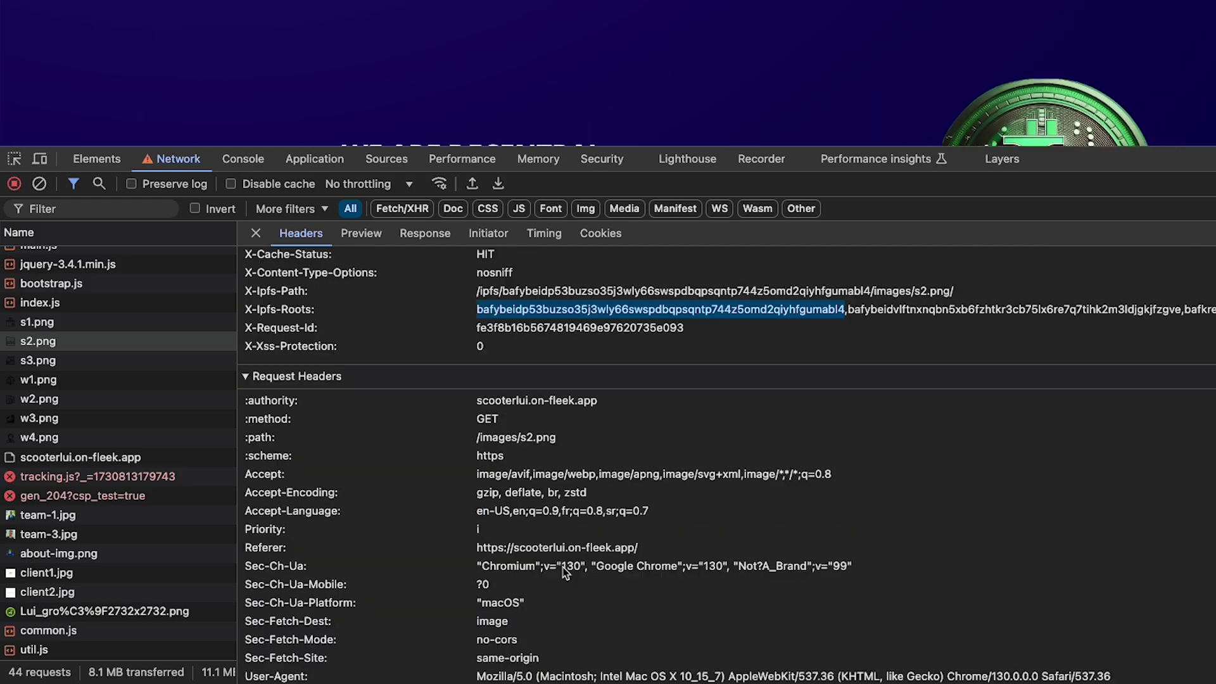
left_click(118, 399)
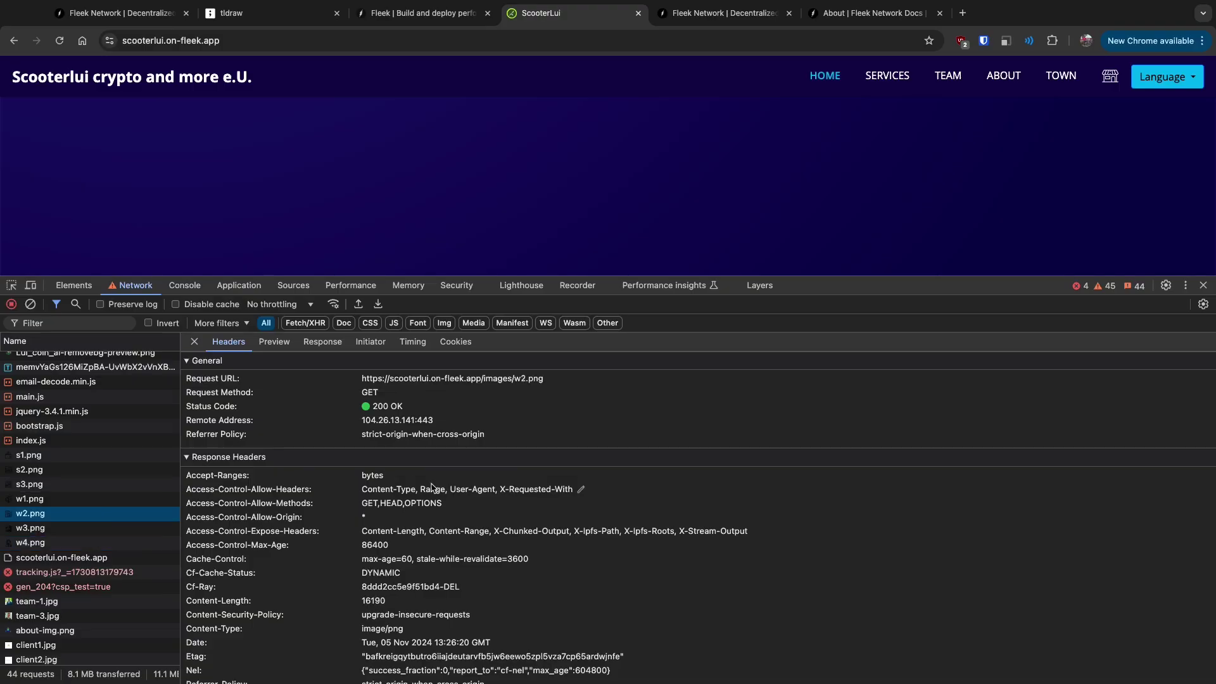
left_click(1204, 285)
Step: Close the ScooterLui tab, switch to fleek.xyz, and highlight part of the Deploy instructions
key("super+w")
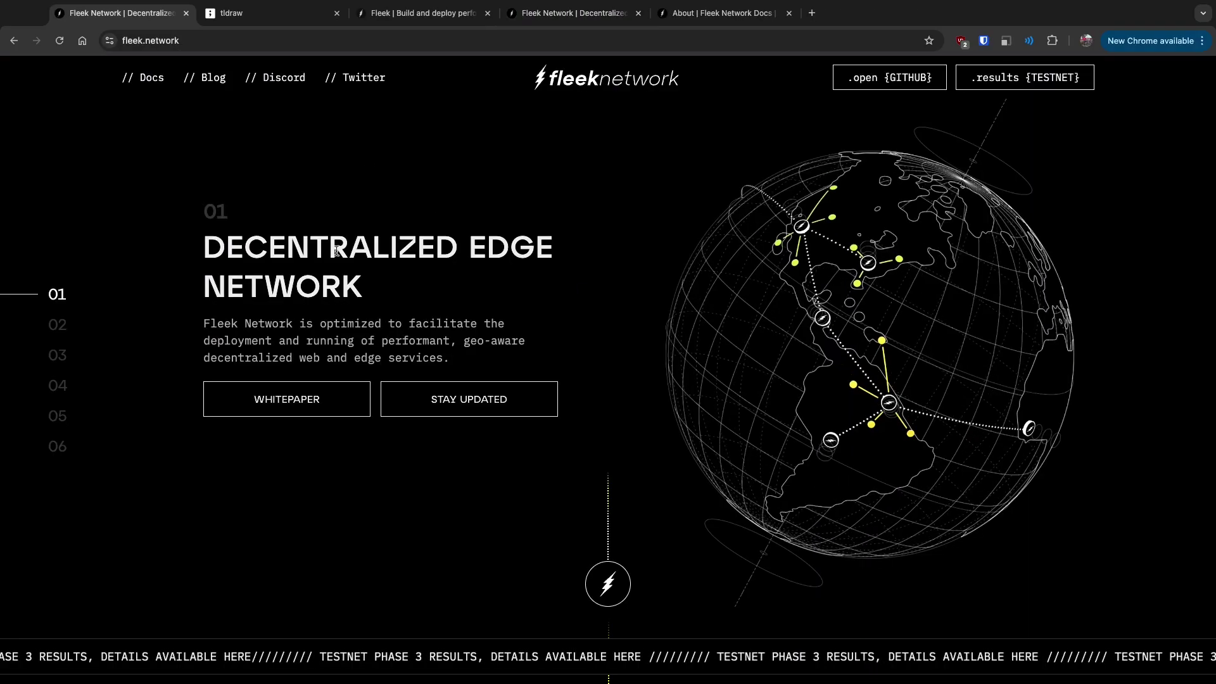
left_click(412, 14)
scroll(500, 171, "up", 10)
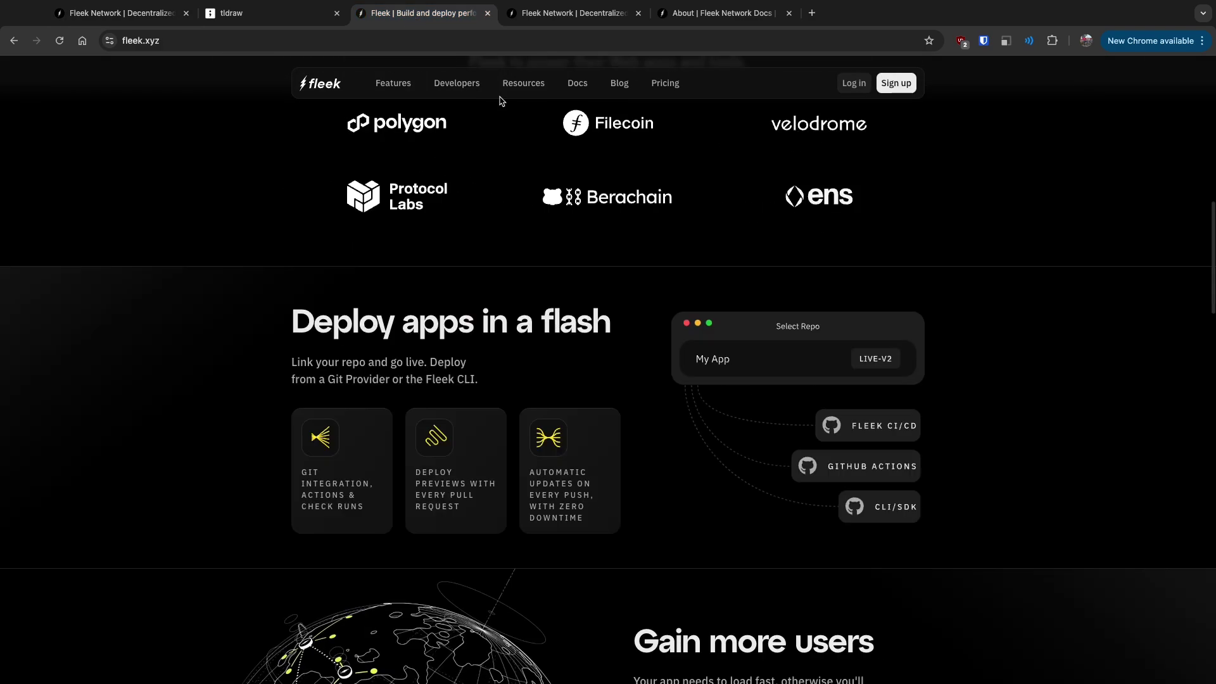
mouse_move(541, 76)
scroll(541, 74, "up", 10)
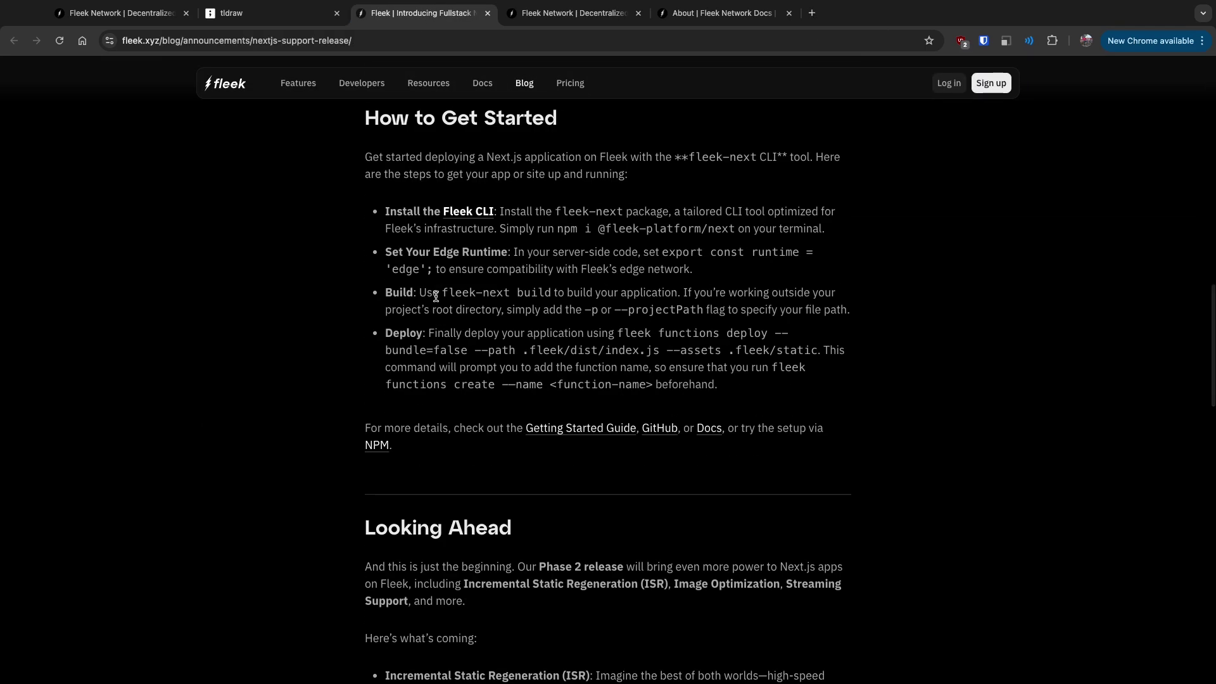
left_click_drag(442, 357, 596, 357)
left_click(640, 385)
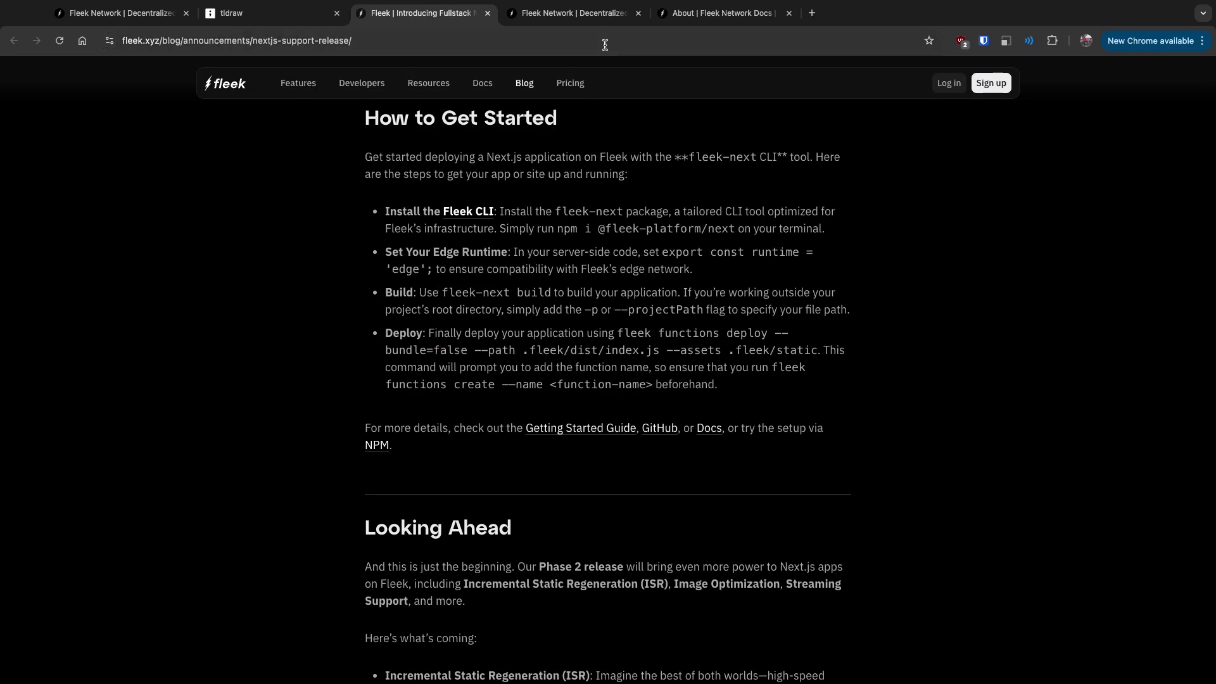
Step: Move the Next.js blog tab into second place among the open tabs
left_click(570, 13)
key("ctrl+1")
key("ctrl+3")
key("ctrl+shift+Page_Up")
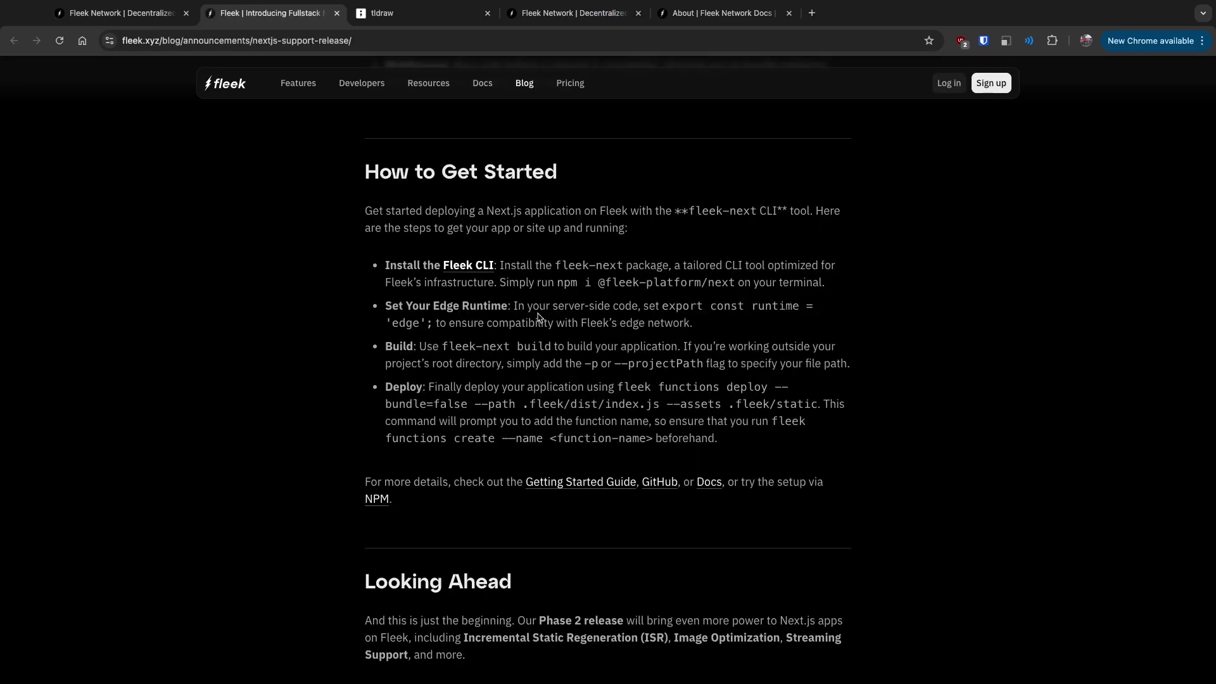
Step: Highlight the server-side runtime instruction, fleek-next build command, and Your Edge Runtime step
left_click_drag(527, 306, 809, 302)
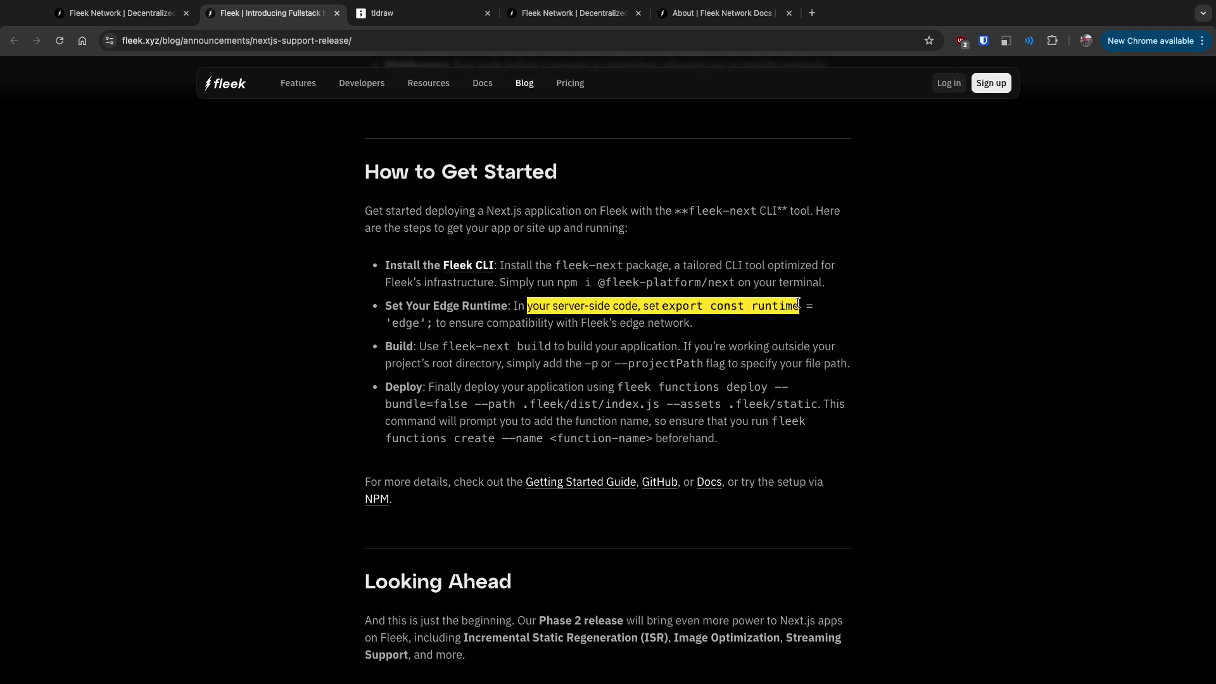
left_click(597, 322)
left_click_drag(517, 346, 632, 370)
left_click(590, 367)
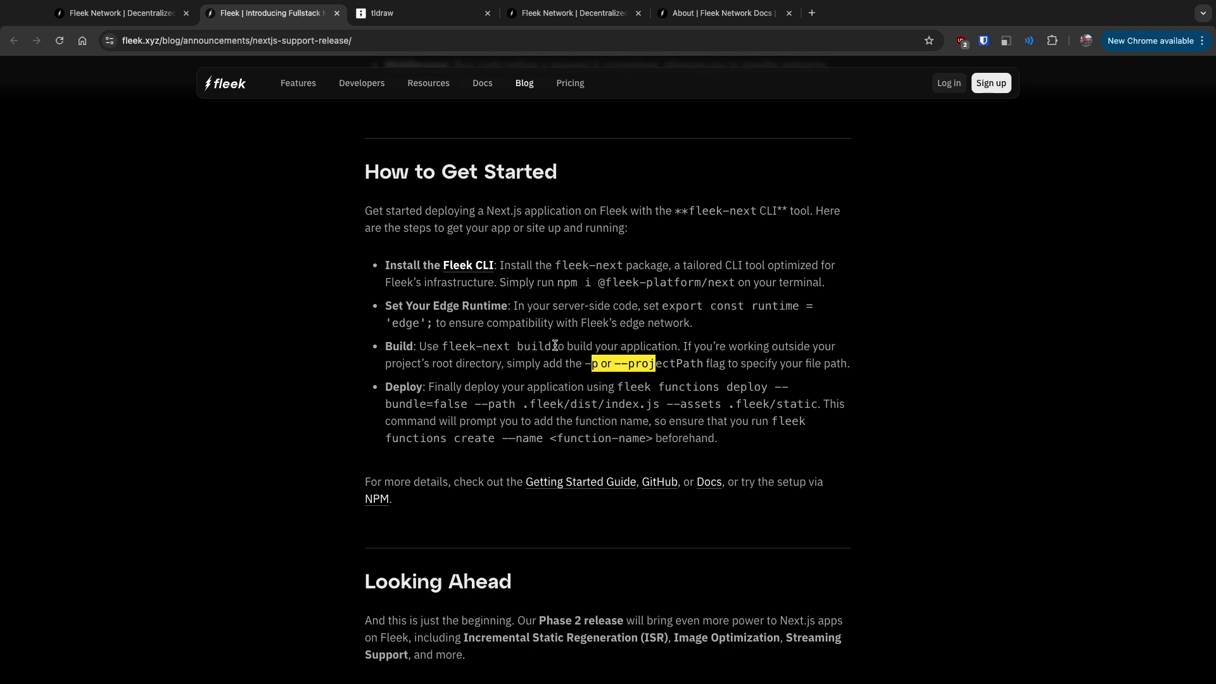
left_click_drag(555, 345, 506, 306)
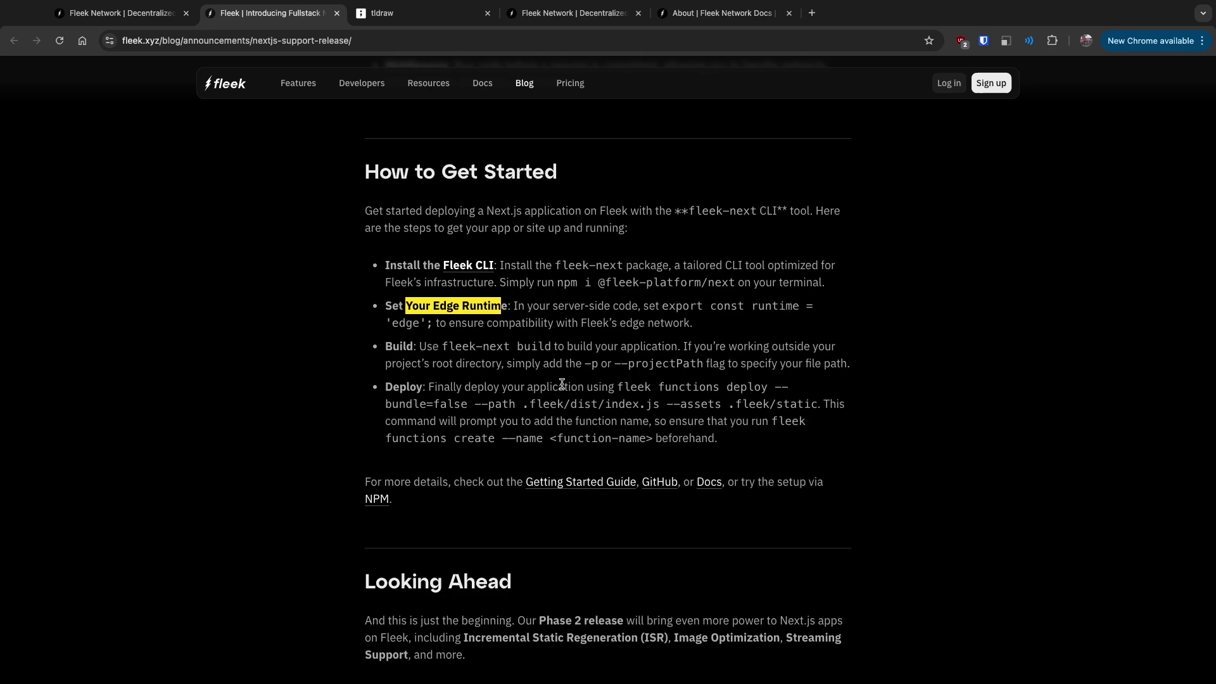
scroll(562, 384, "down", 9)
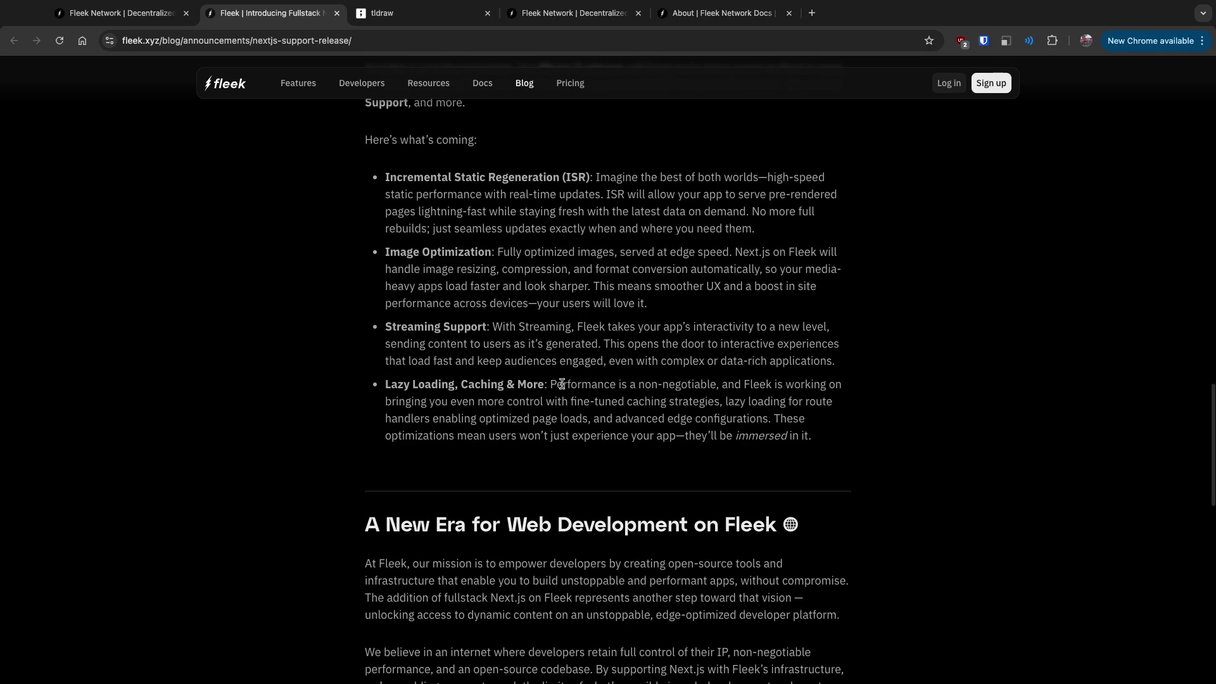
scroll(562, 384, "down", 15)
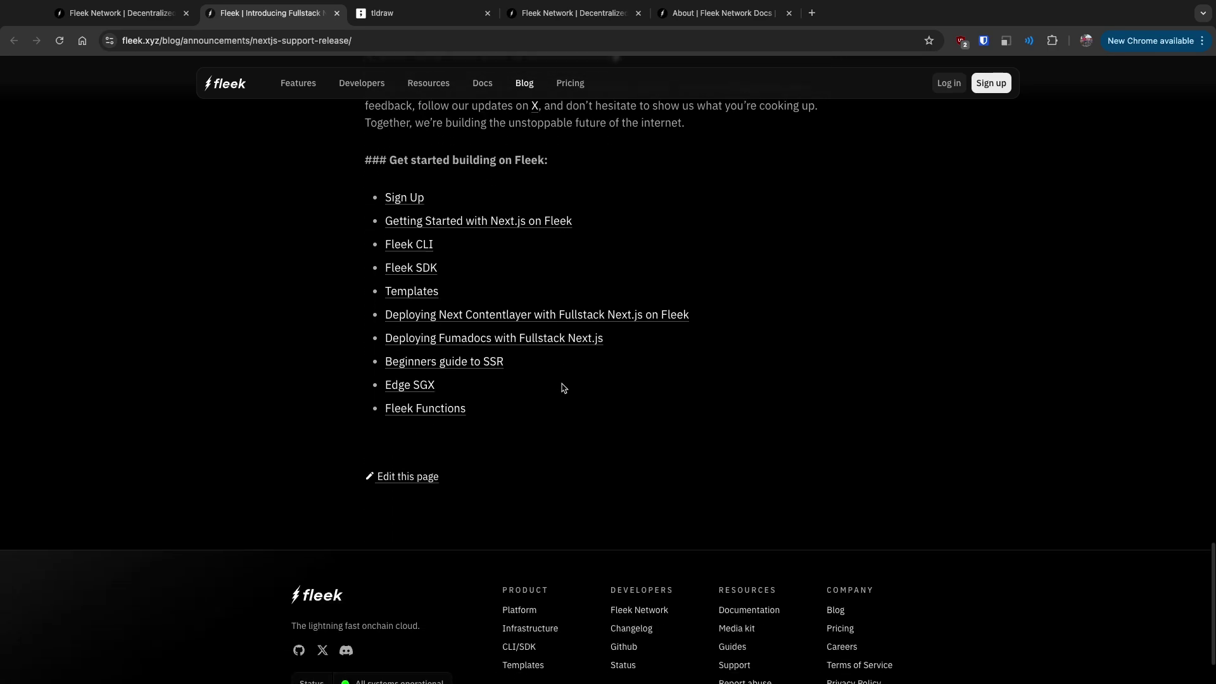
scroll(562, 387, "up", 20)
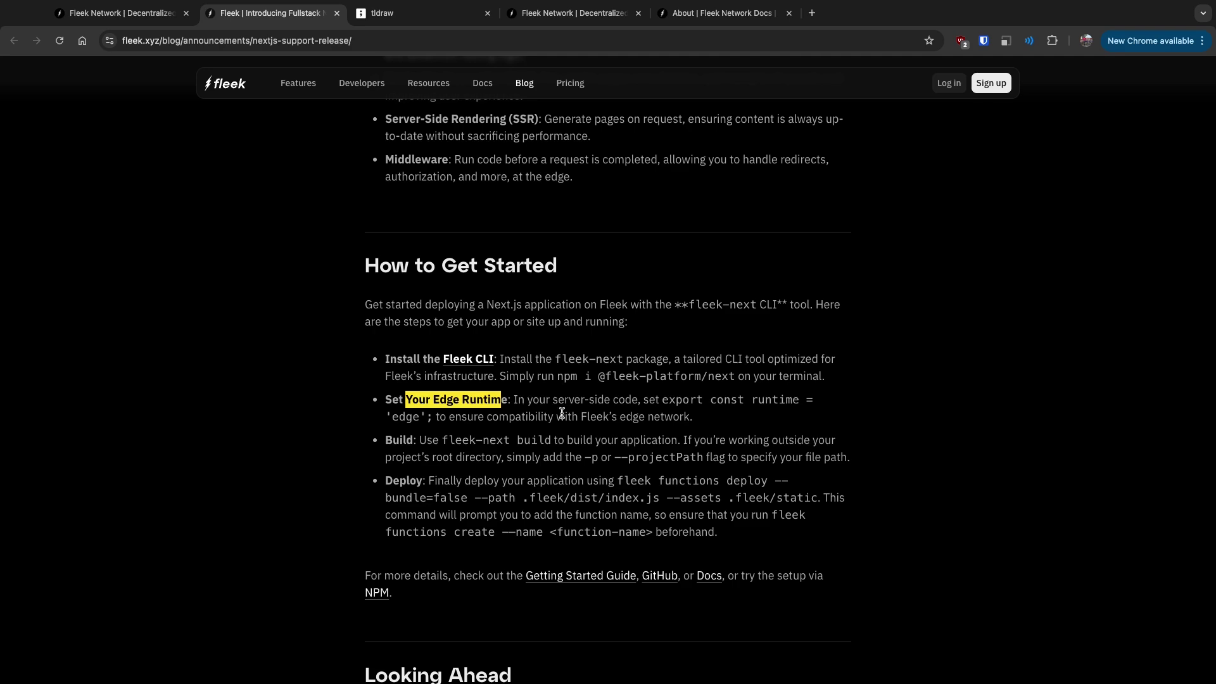
scroll(562, 413, "up", 20)
left_click(352, 40)
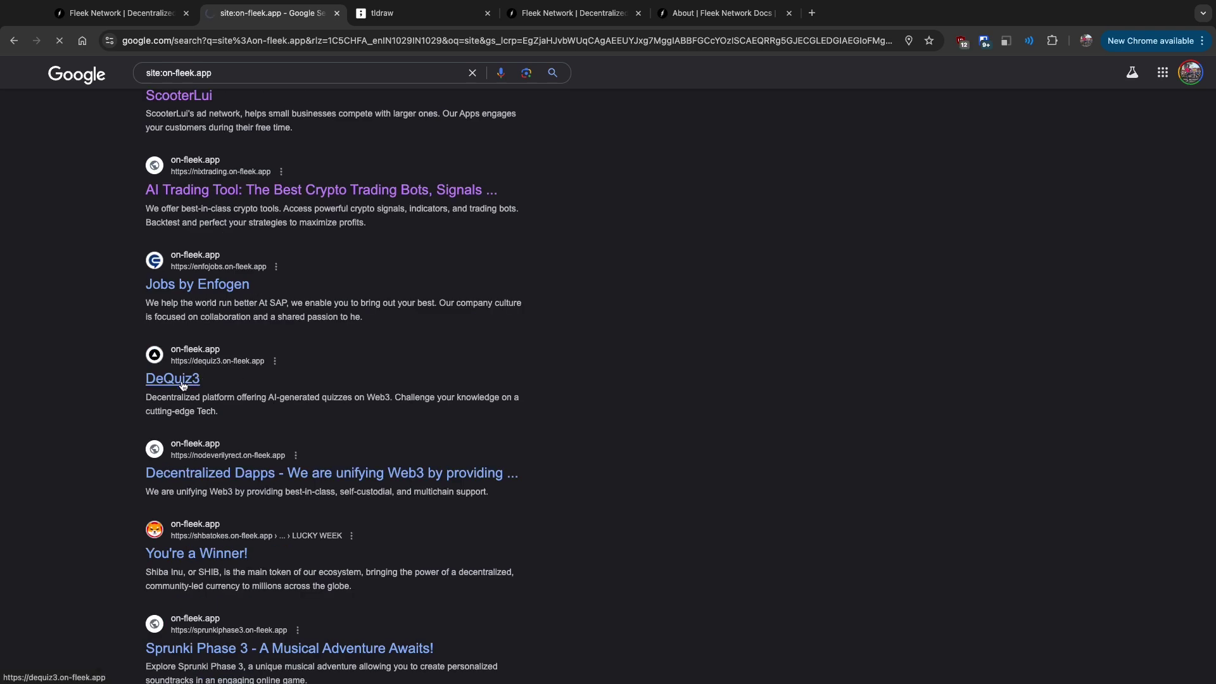
Step: Open DeQuiz3, record its requests on reload, and read a script request's response headers
left_click(182, 386)
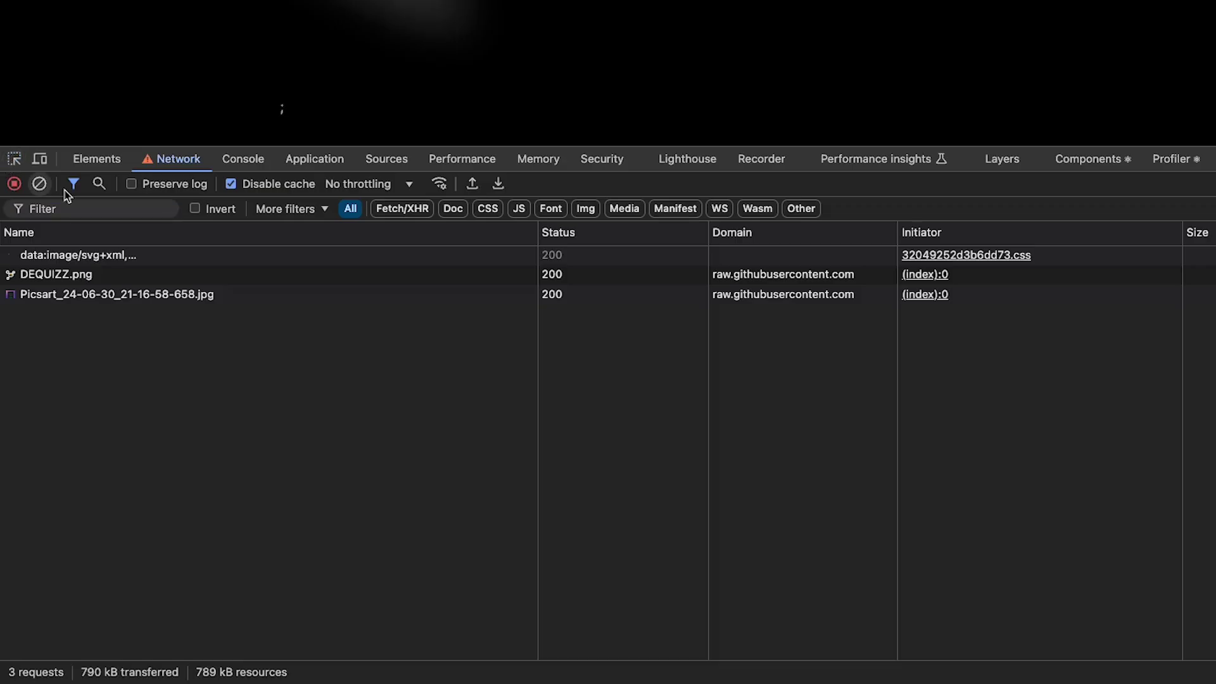
key("super+r")
left_click(234, 336)
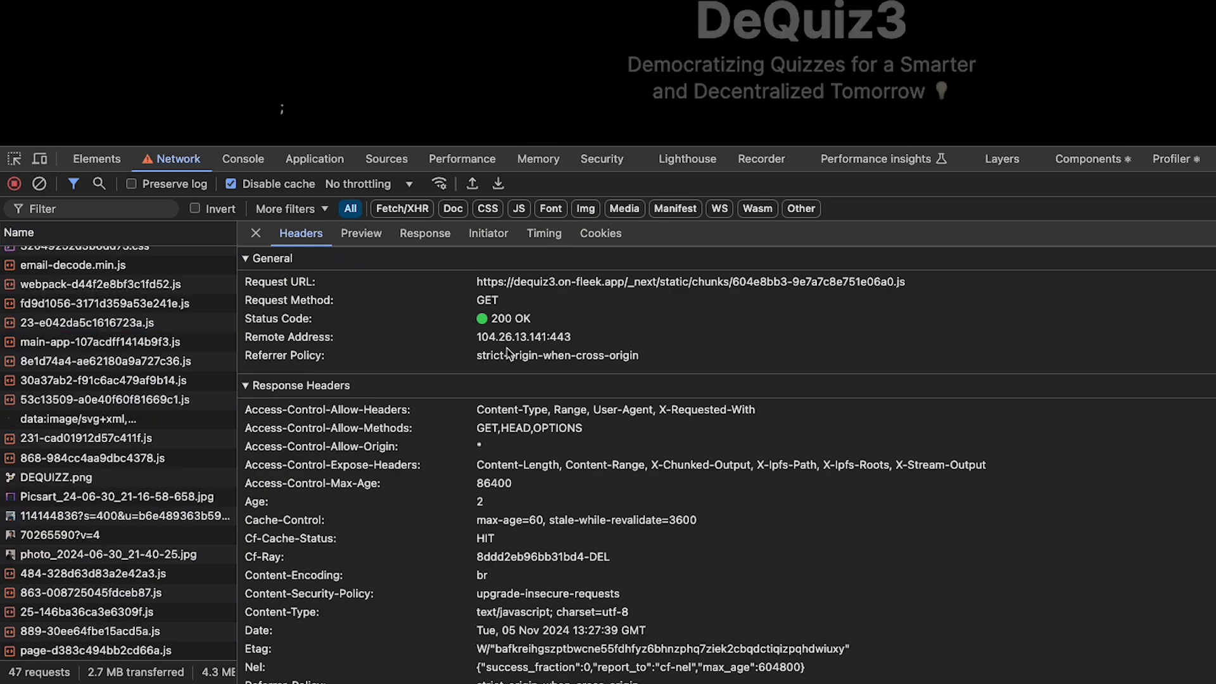
scroll(496, 339, "down", 6)
left_click_drag(279, 445, 300, 531)
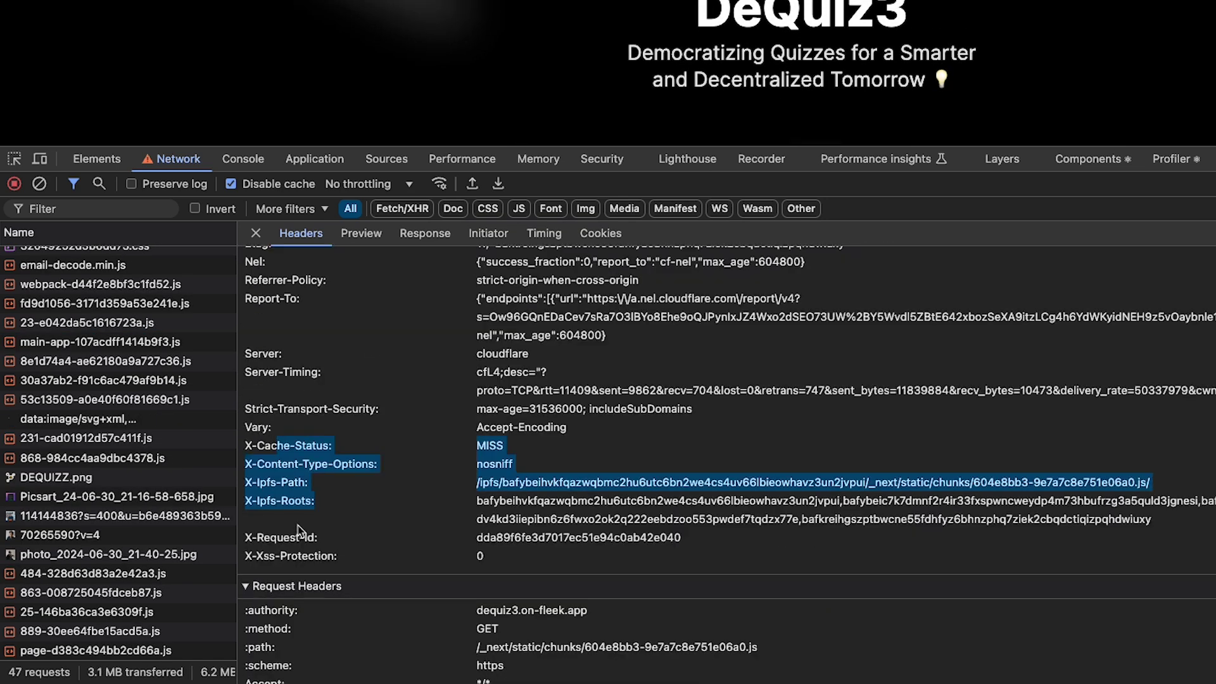
left_click(300, 530)
scroll(299, 488, "up", 10)
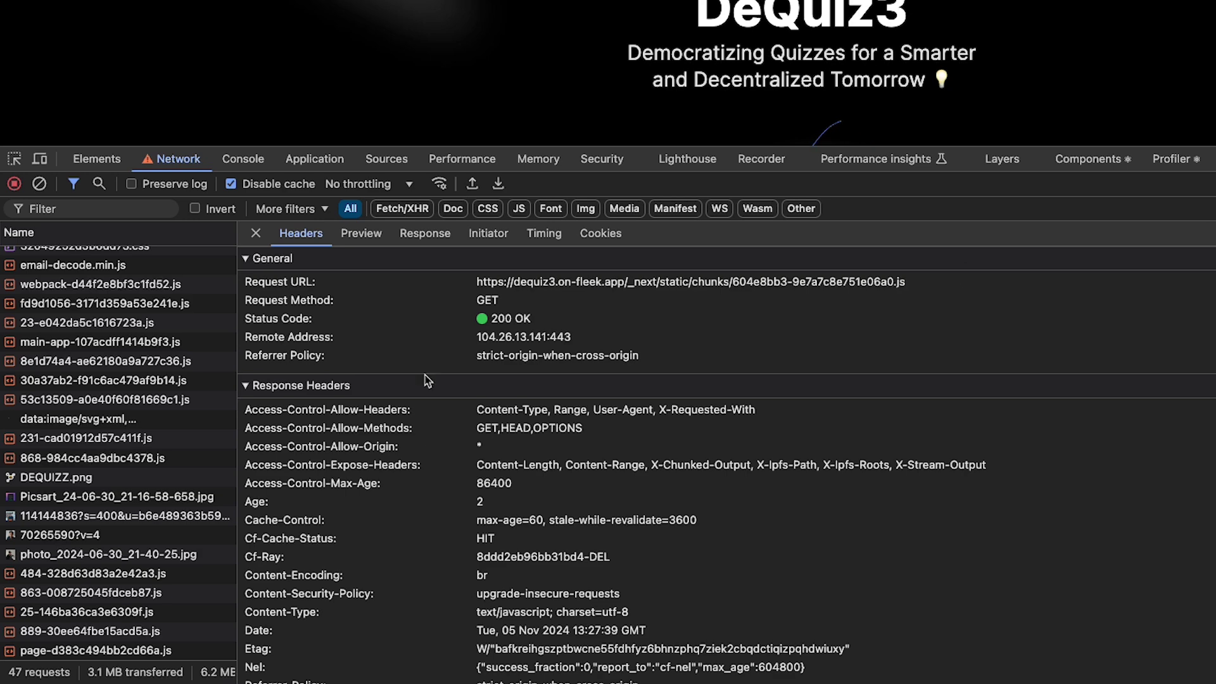
scroll(152, 373, "up", 2)
Step: Read the headers of the main-app and 8e1d74a4-ae62180a9a727c36.js script requests
left_click(152, 390)
left_click(102, 411)
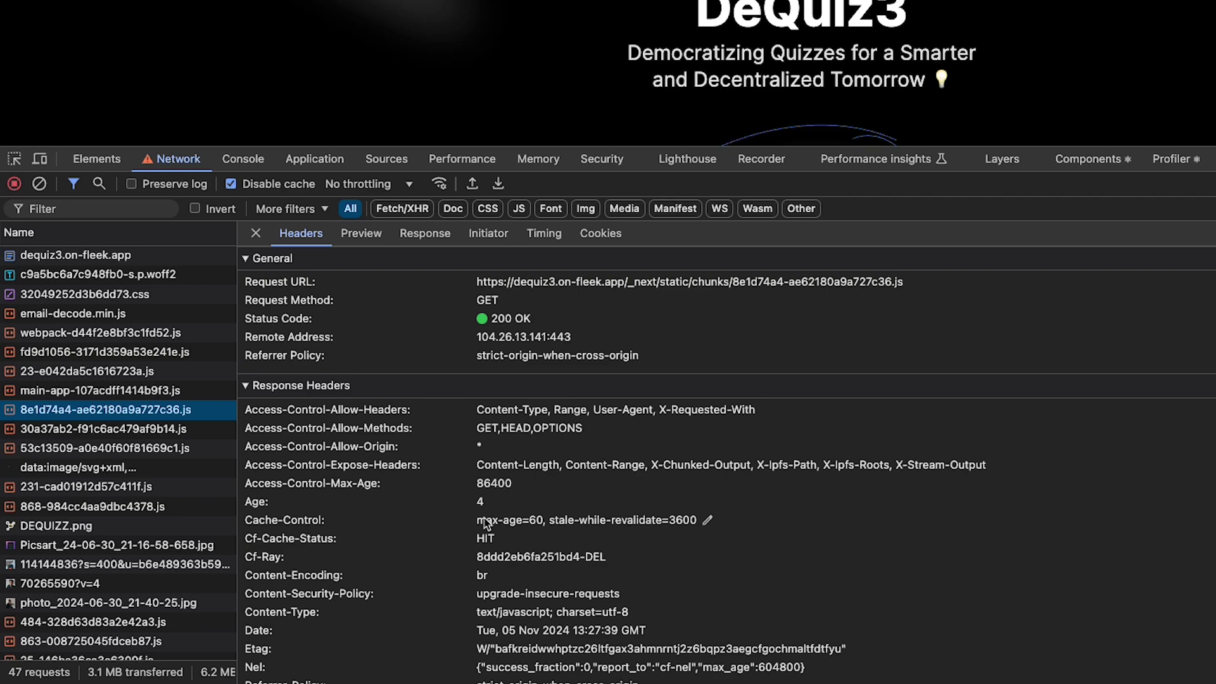
scroll(530, 516, "down", 2)
scroll(531, 516, "down", 10)
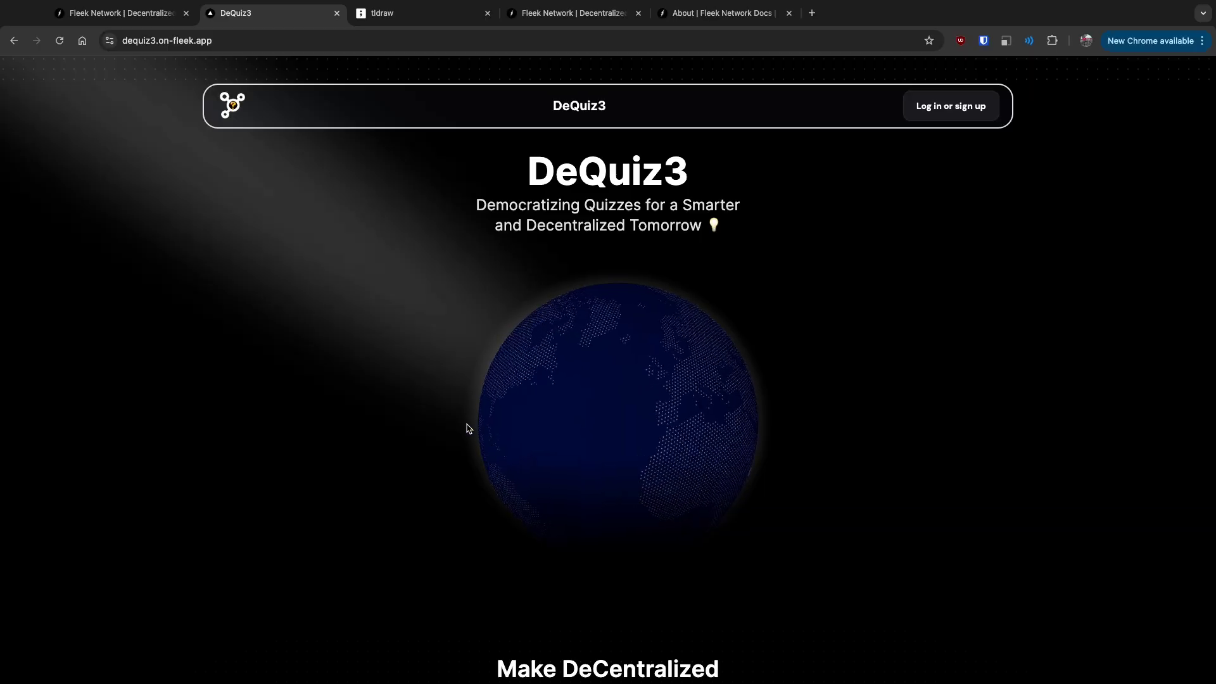
scroll(469, 429, "down", 8)
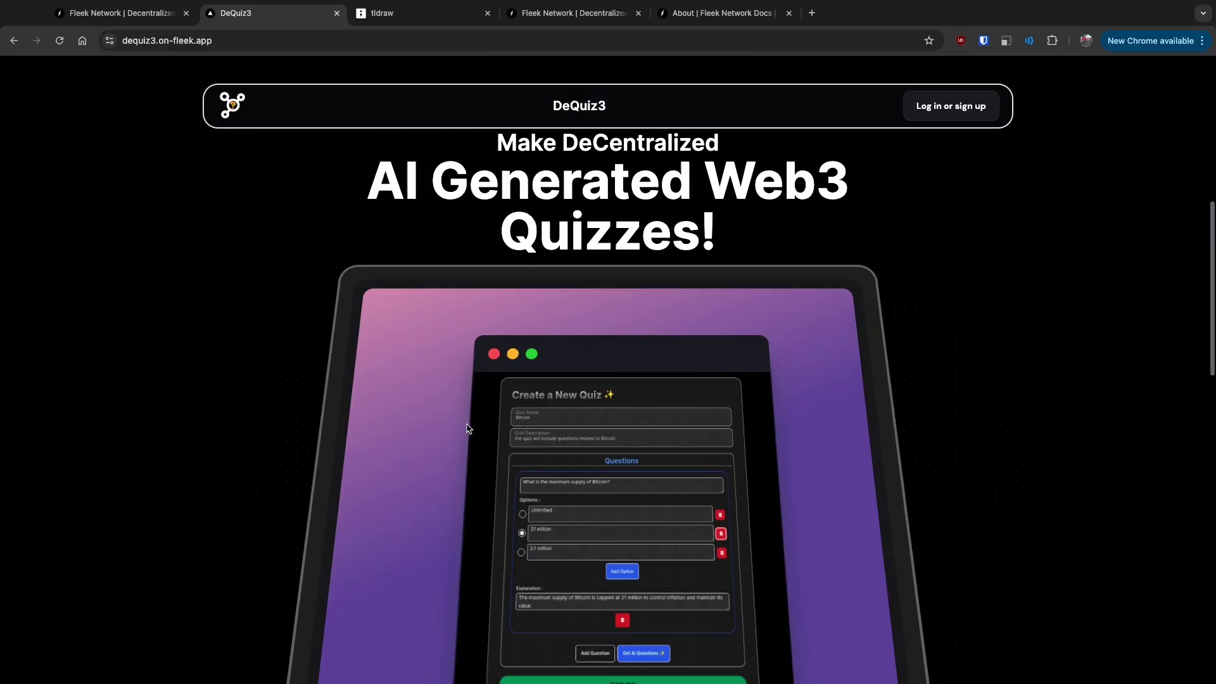
Step: Close the DeQuiz3 tab, then go from fleek.network Docs through Guides to Getting Started
left_click(121, 14)
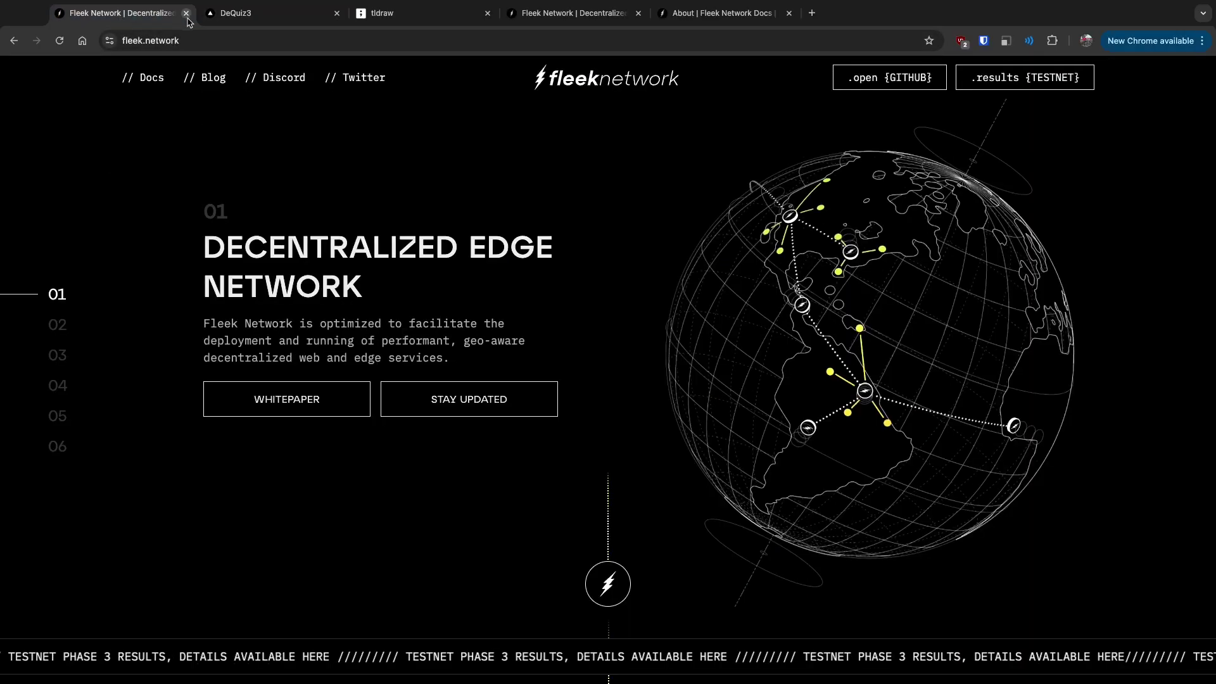
middle_click(234, 24)
left_click(147, 78)
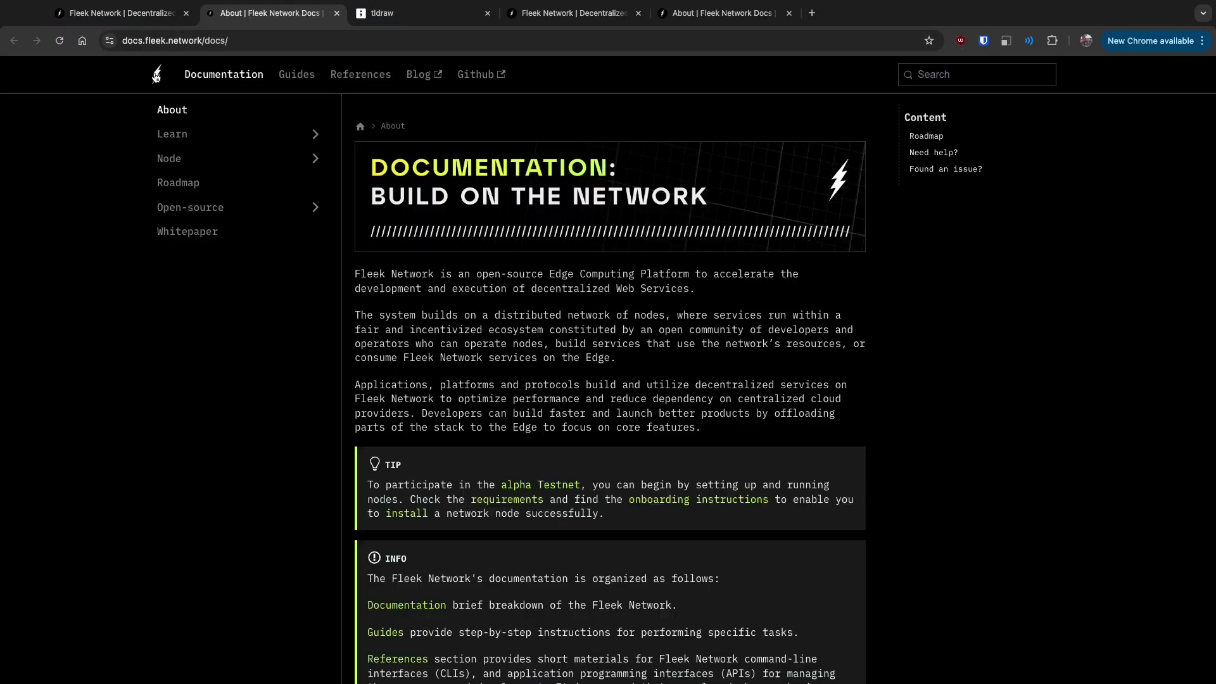
scroll(355, 315, "down", 6)
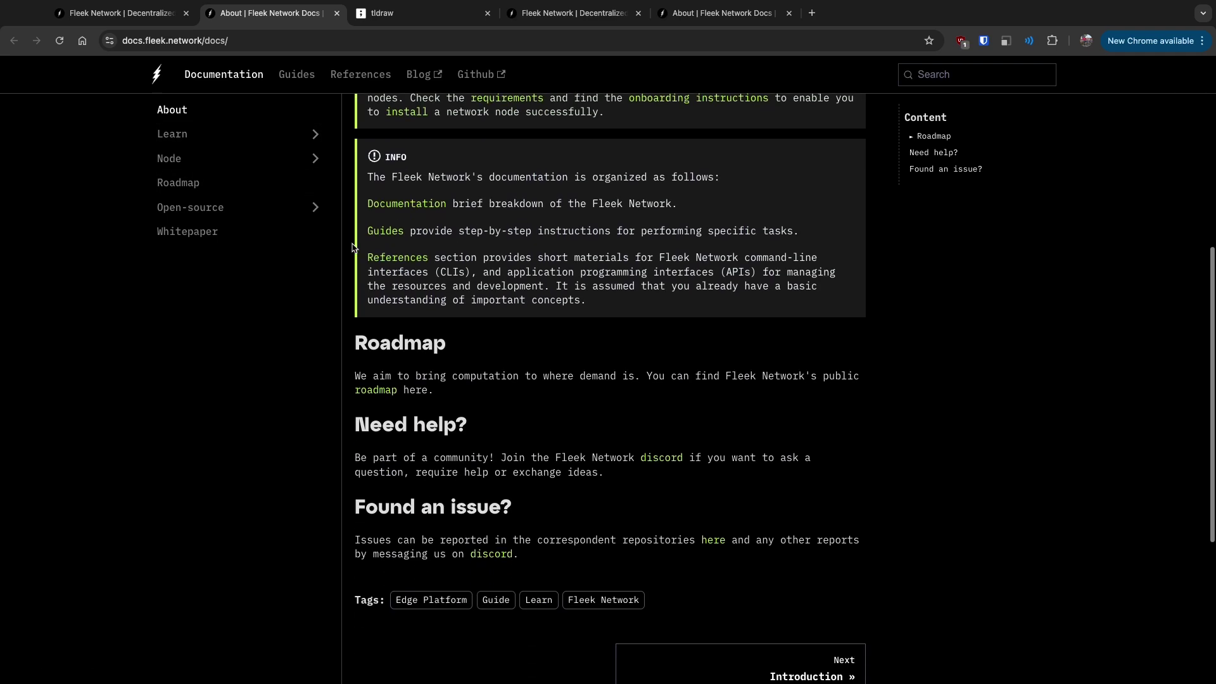
scroll(355, 315, "up", 6)
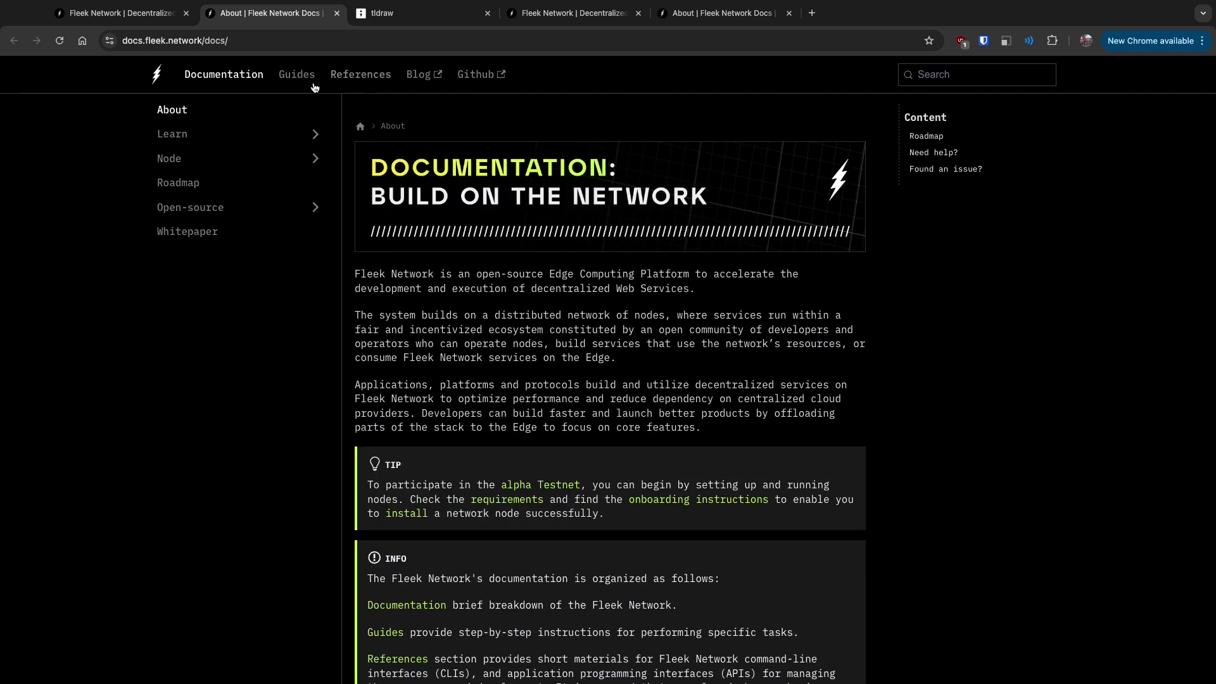
left_click(305, 76)
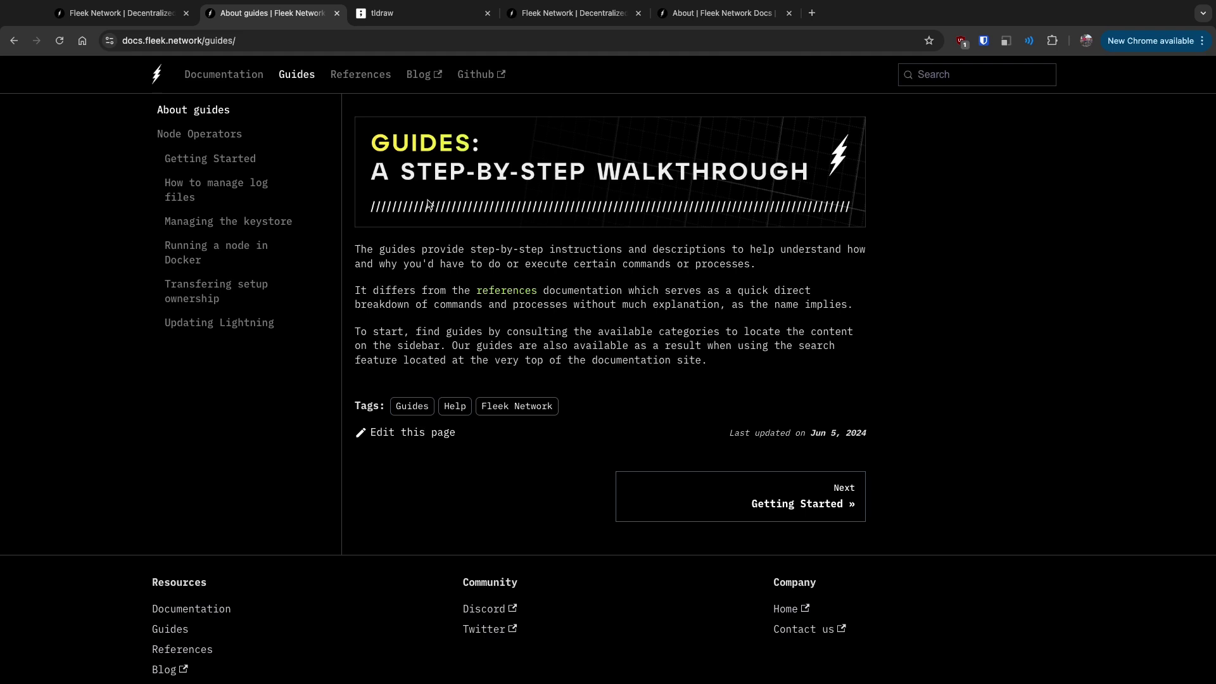
left_click(650, 494)
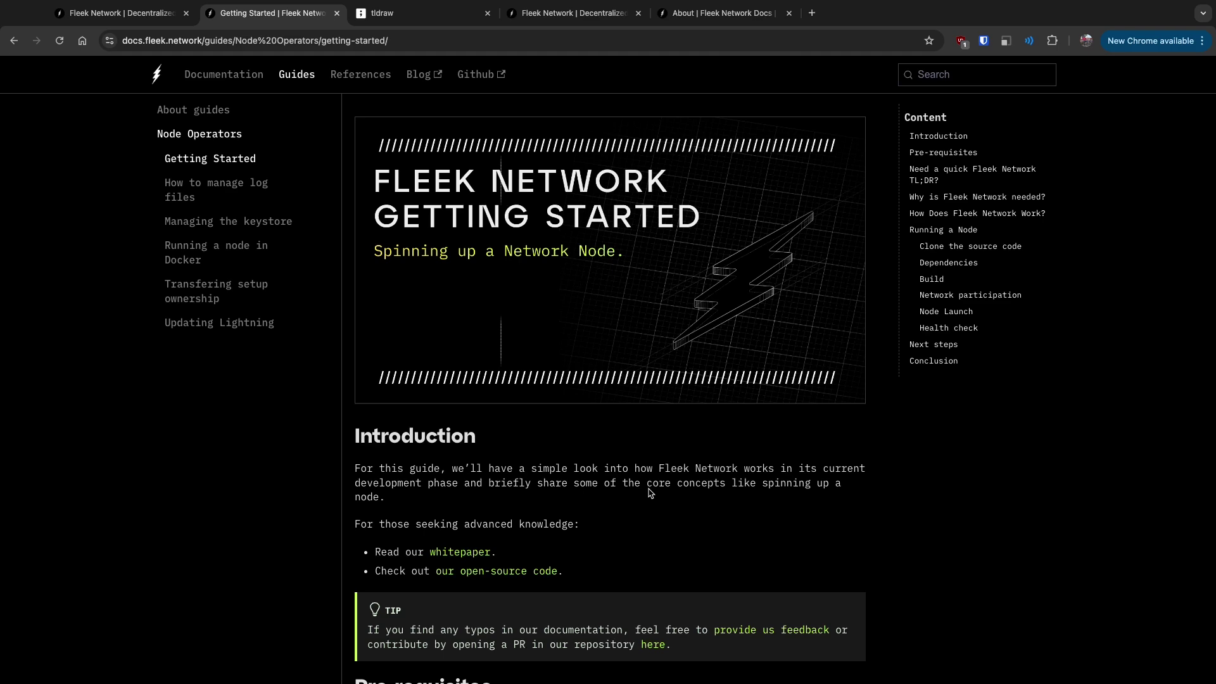
Step: Go back to the docs About page, then load fleek.network from the address bar
left_click(156, 74)
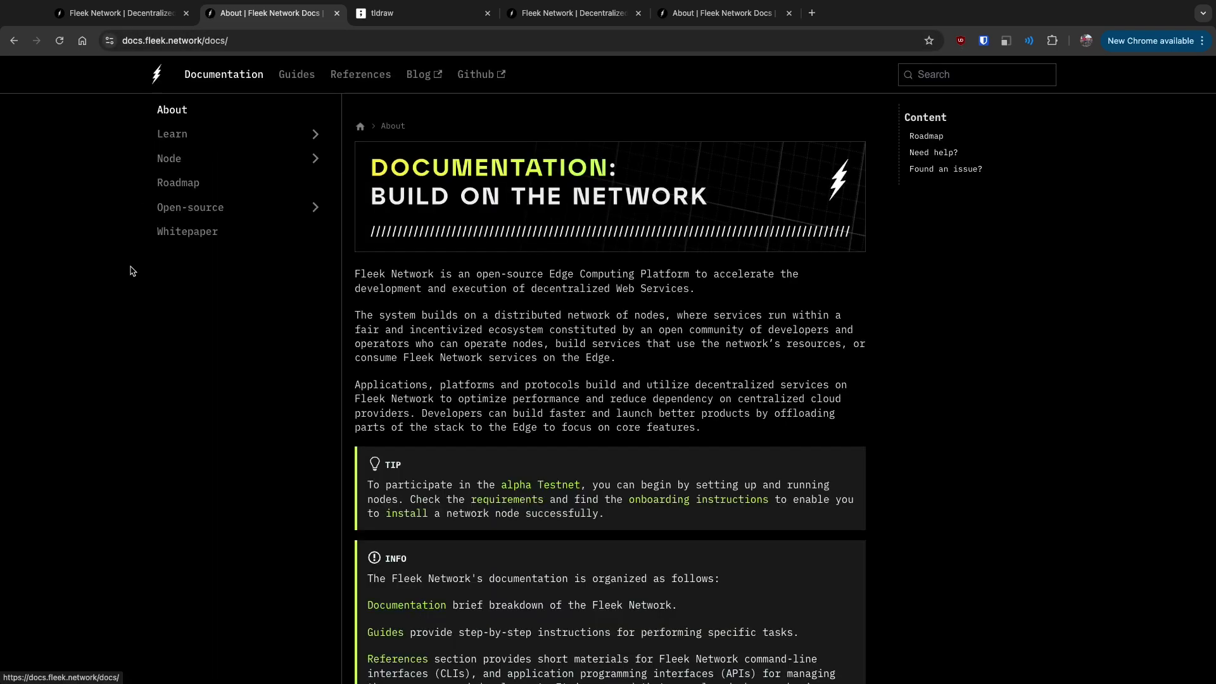
left_click(190, 44)
left_click(164, 45)
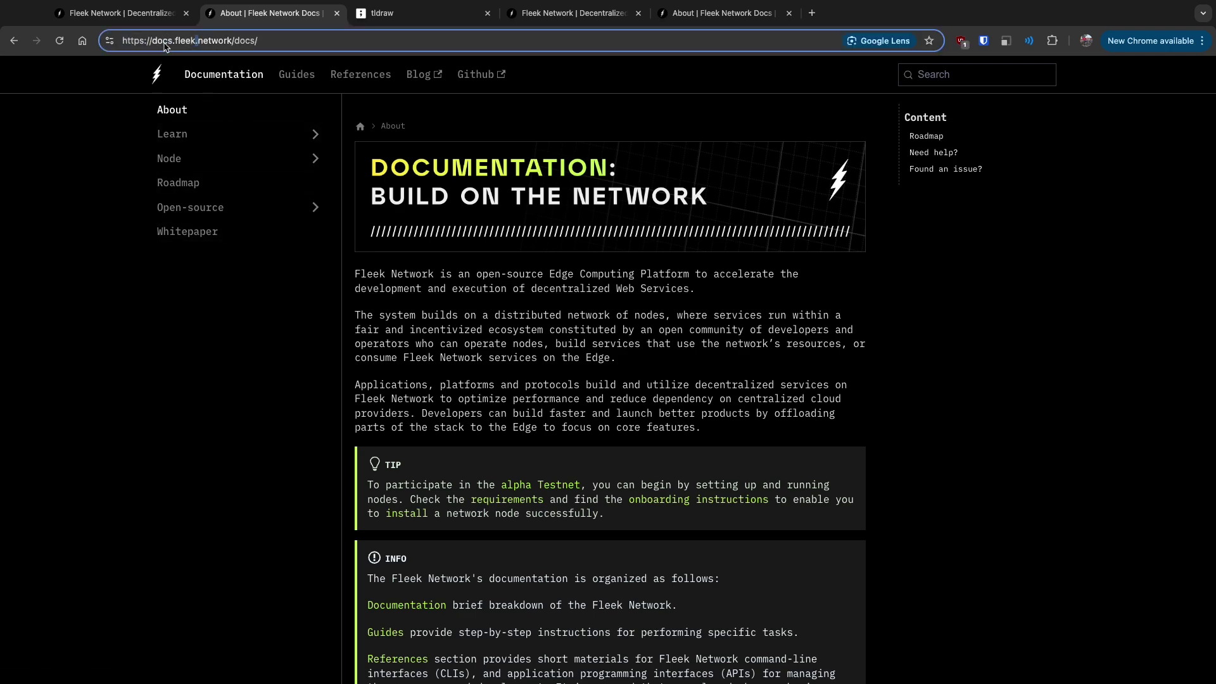
left_click_drag(183, 44, 231, 44)
key("ctrl+a")
type("fleek.networ")
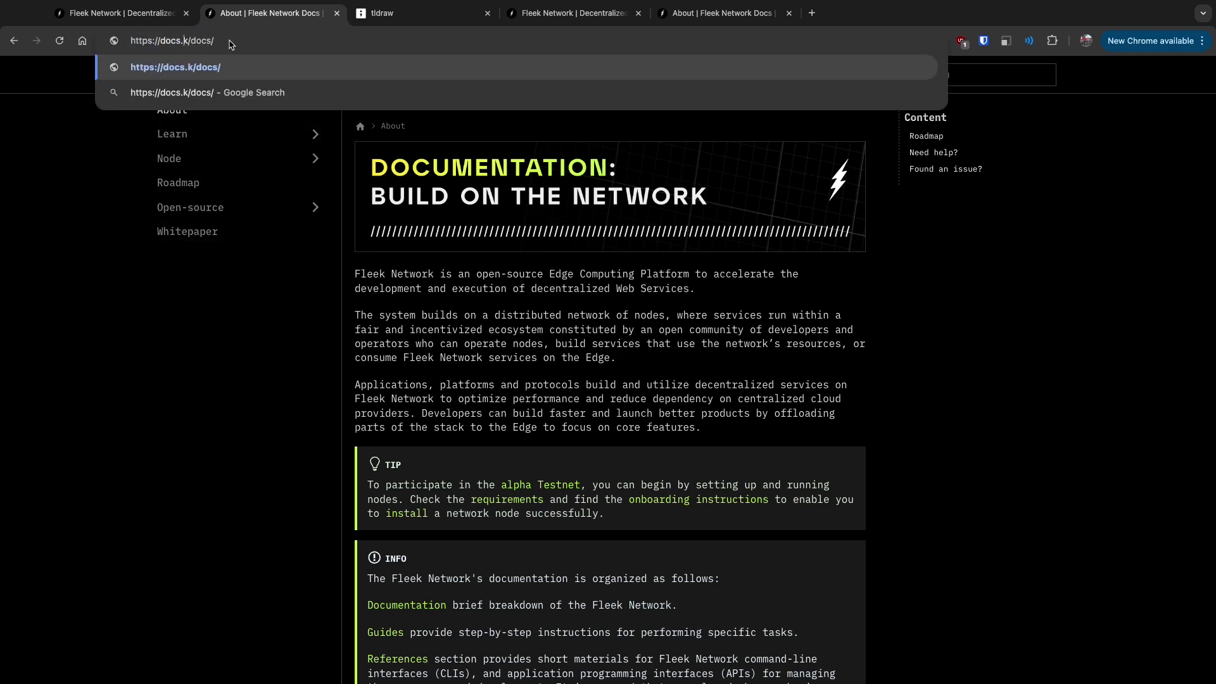
type("k")
key("Return")
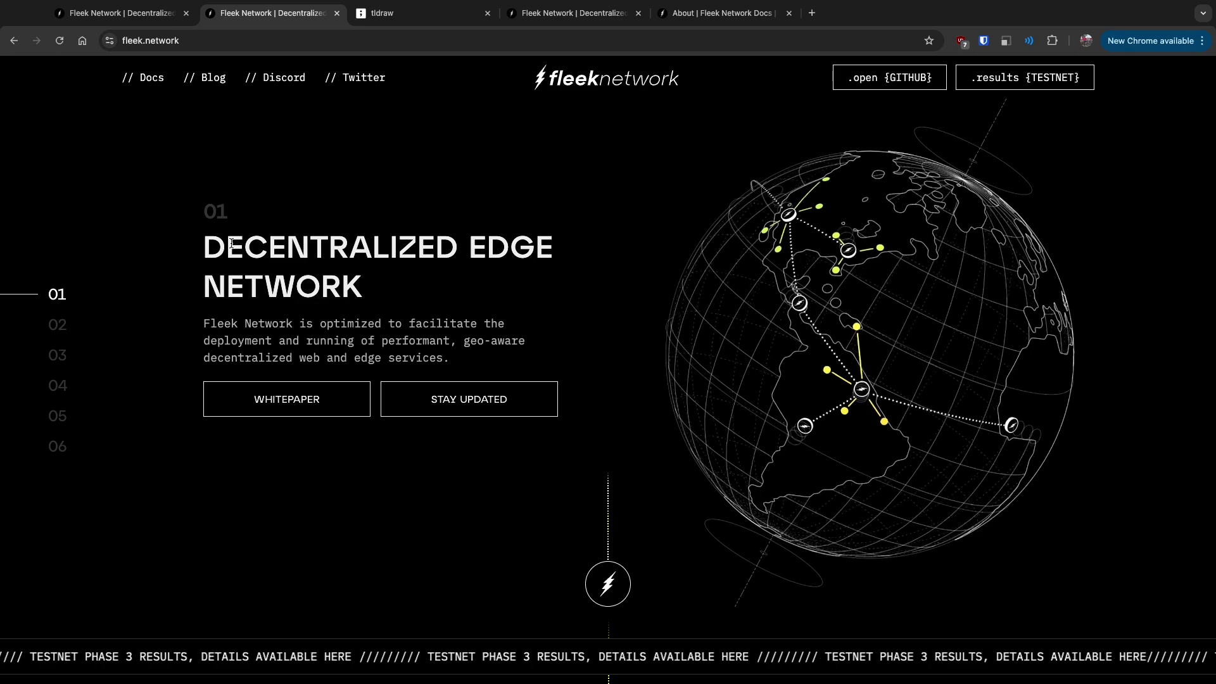